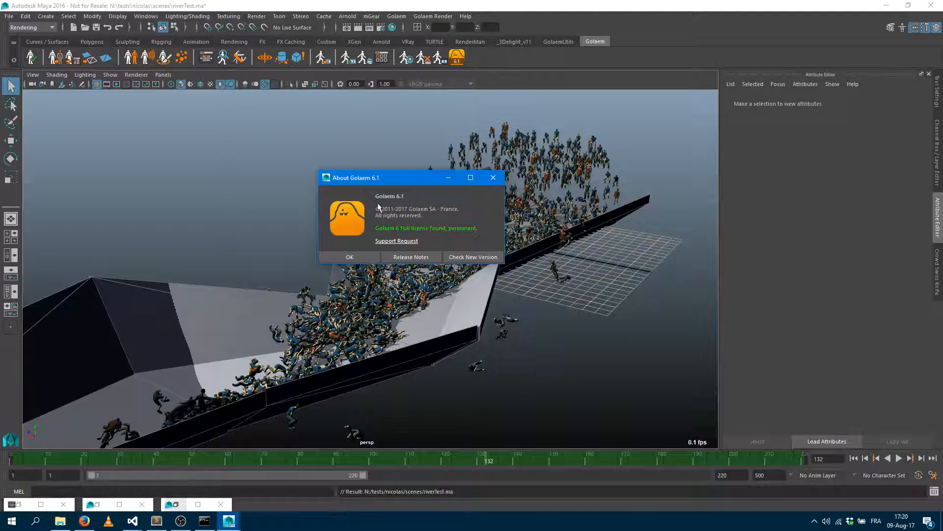
Step: Dismiss the Golaem version information, play the cached crowd simulation and stop it at frame 155
drag(412, 181, 419, 184)
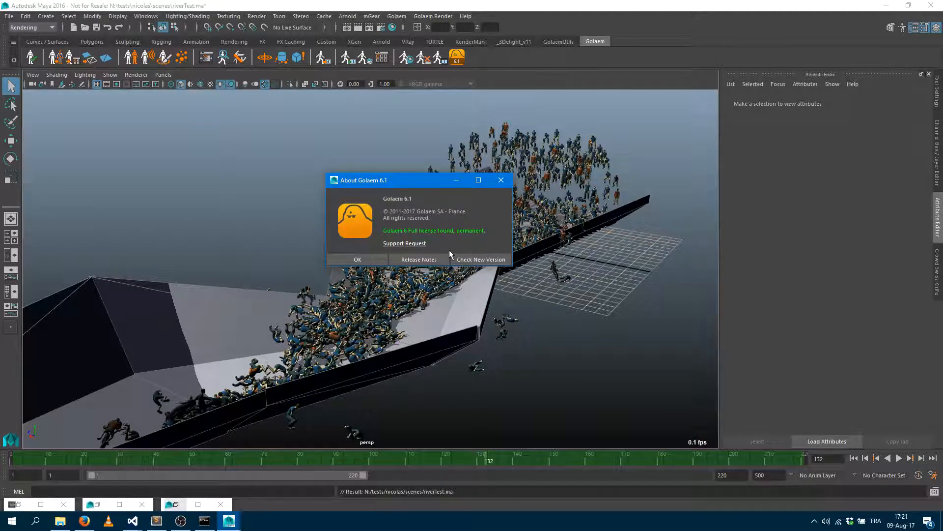
click(357, 259)
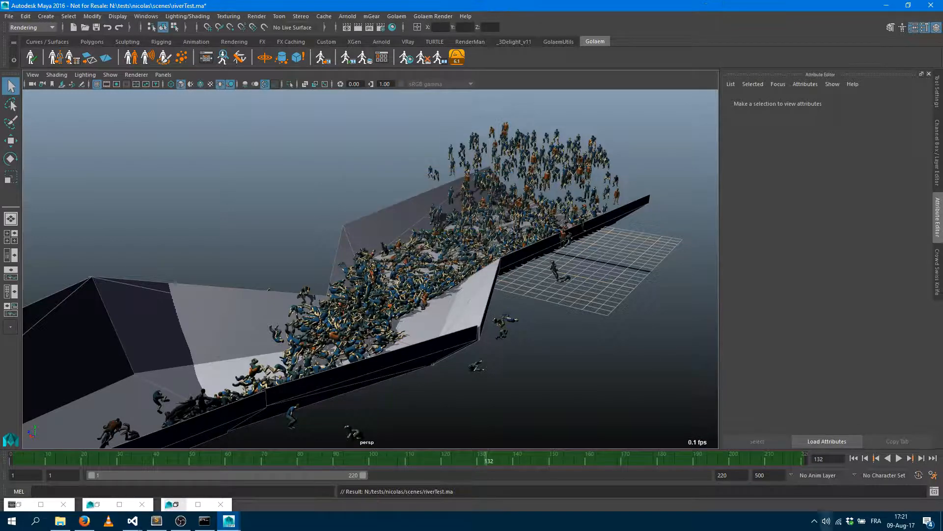
key(alt+v)
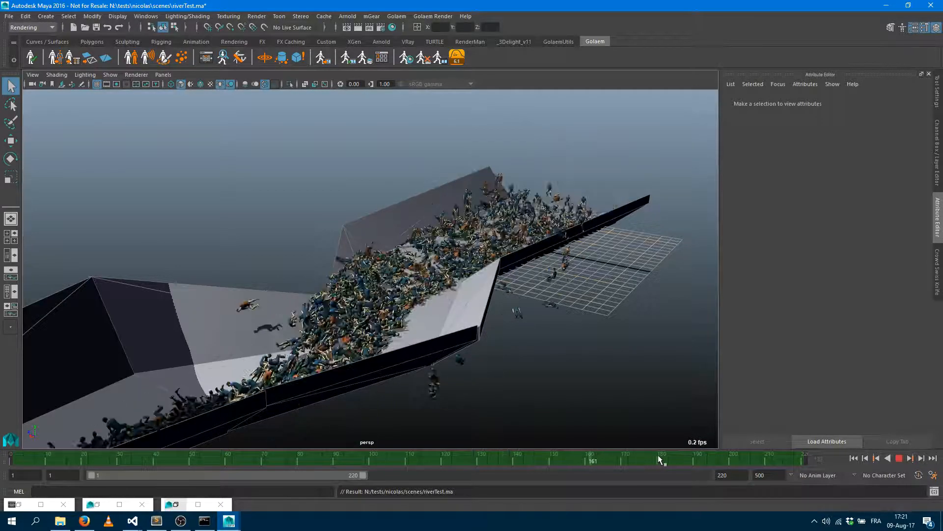
drag(659, 456, 564, 461)
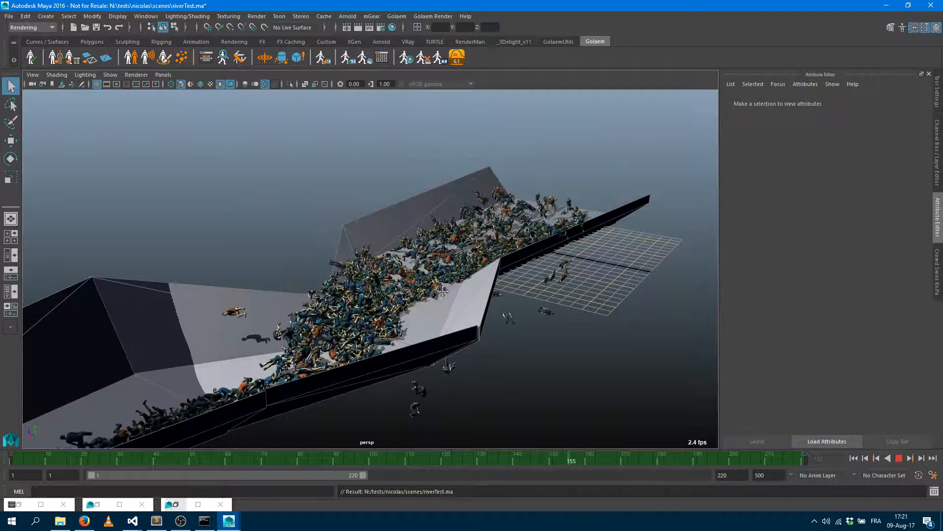
key(Escape)
Step: Examine the crowd flowing down the river-shaped terrain from several angles and scrub the simulation back to frame 61
alt+middle_drag(135, 349, 366, 169)
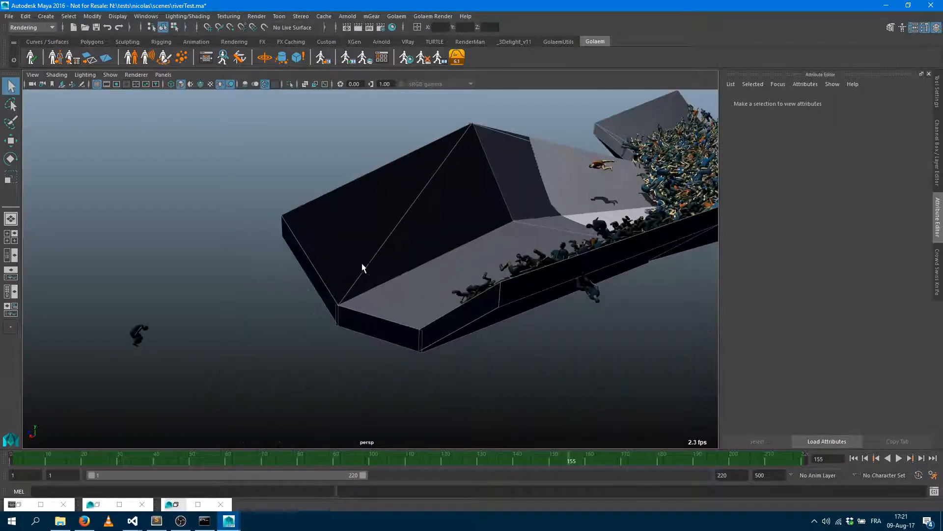
alt+drag(362, 268, 375, 367)
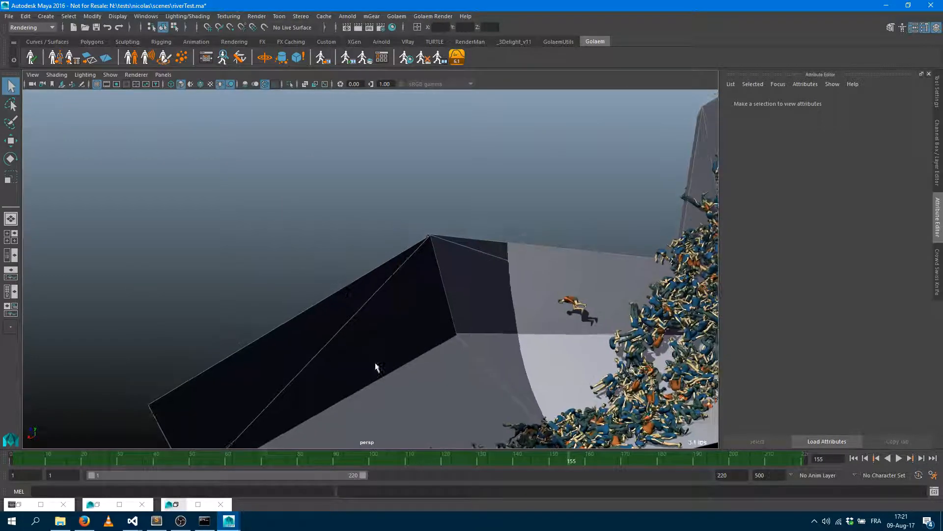
alt+middle_drag(376, 367, 391, 221)
mouse_move(569, 461)
mouse_down()
mouse_move(268, 459)
mouse_move(566, 458)
mouse_up()
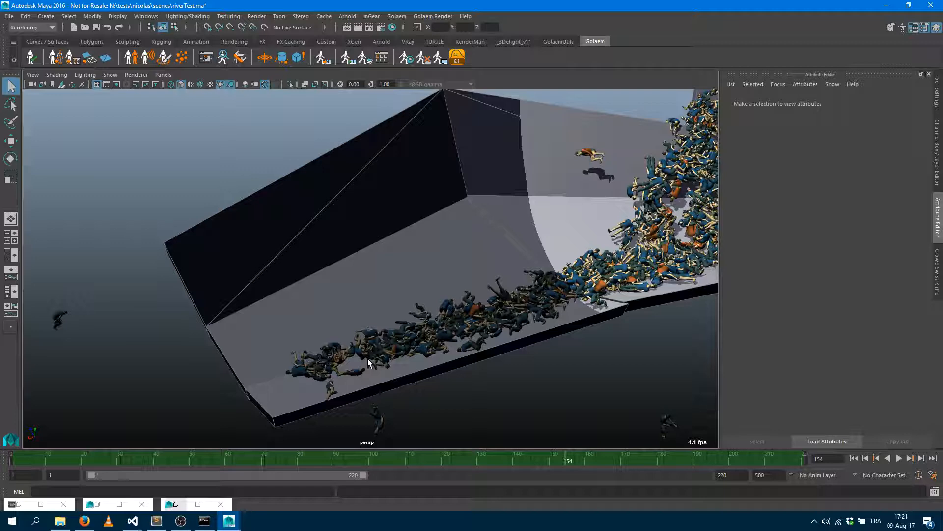
alt+drag(444, 301, 457, 367)
alt+middle_drag(457, 367, 397, 433)
alt+drag(397, 433, 443, 388)
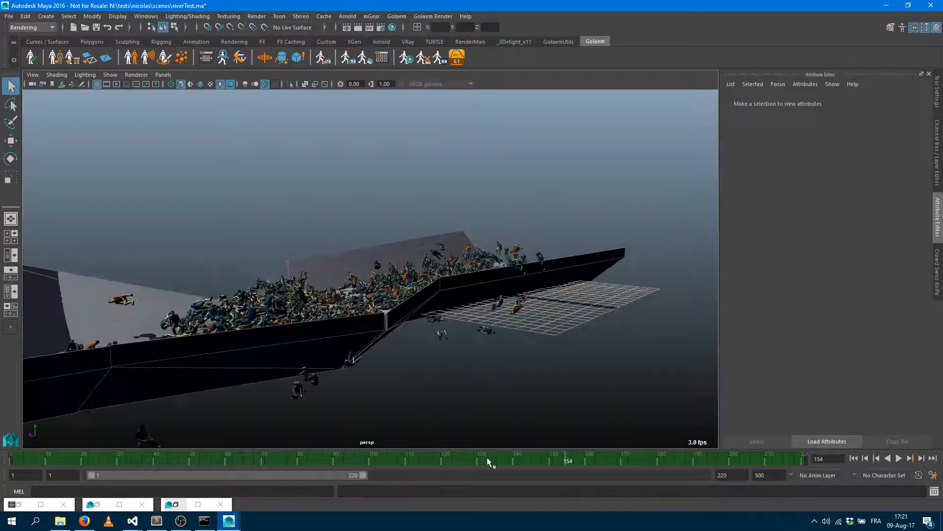
drag(488, 457, 231, 461)
Step: Unhide the glmPopulations group and scrub the simulation to frame 144 to see the emission points above the crowd
key(shift+o)
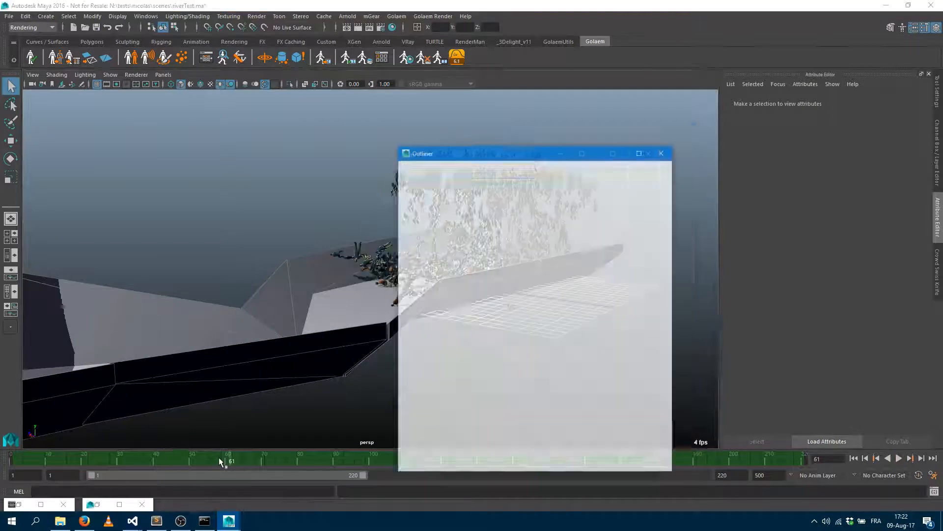
click(466, 264)
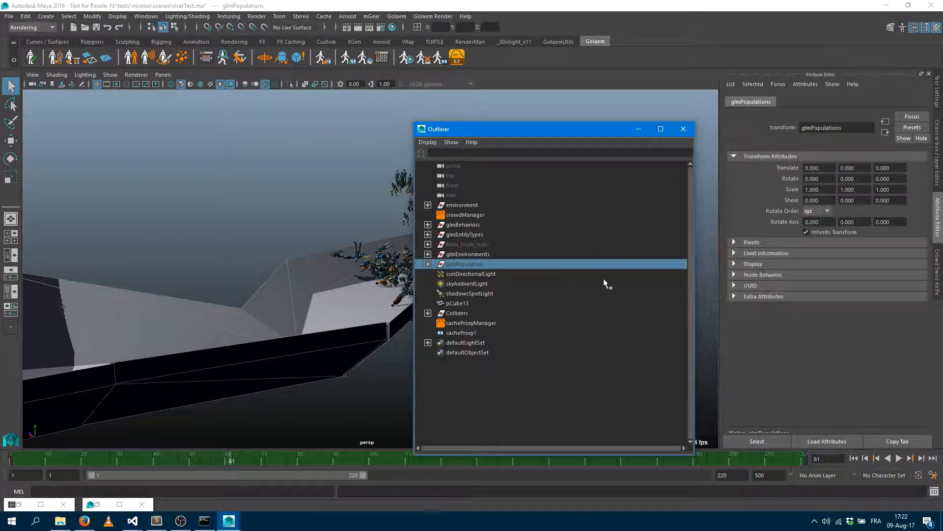
key(shift+h)
click(638, 132)
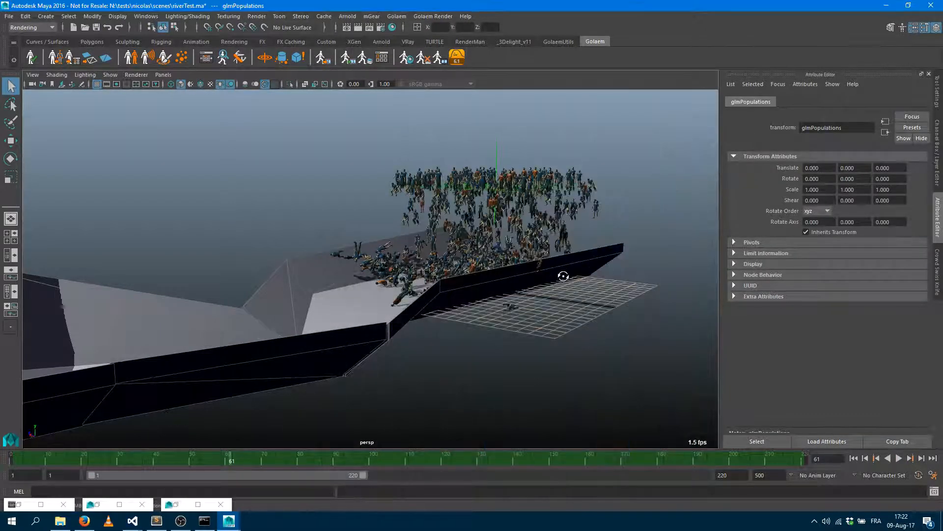
alt+drag(563, 274, 560, 305)
drag(394, 456, 530, 457)
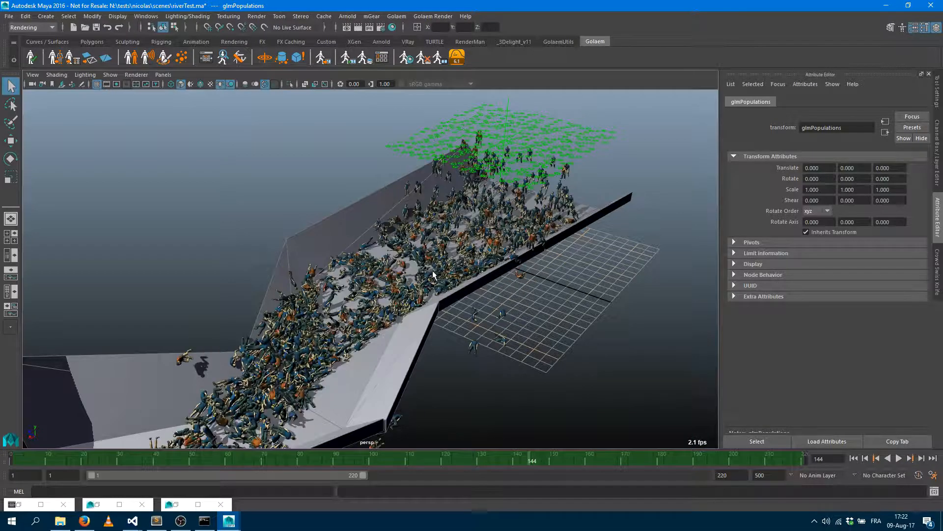
Step: Remove all Golaem nodes from the scene with the Crowd Swiss Knife's Clean Scene operation and check the remaining nodes
key(o)
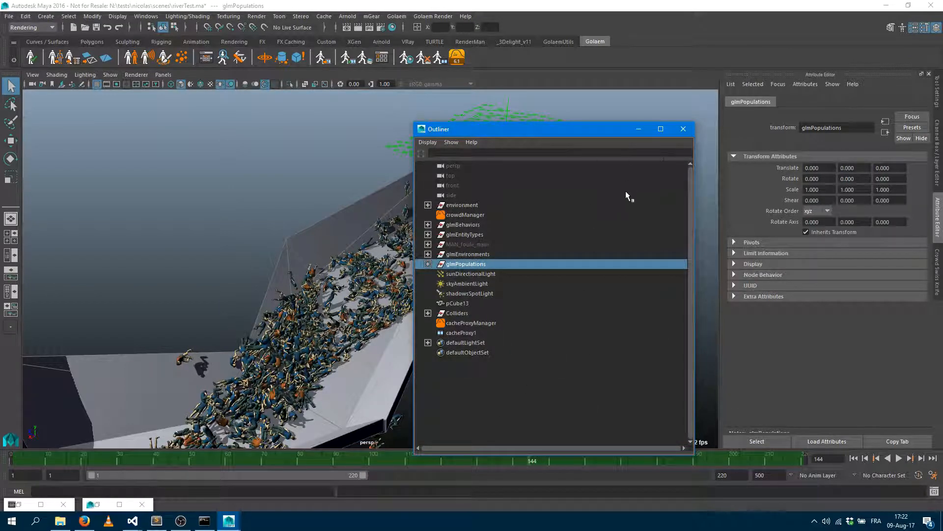
click(635, 128)
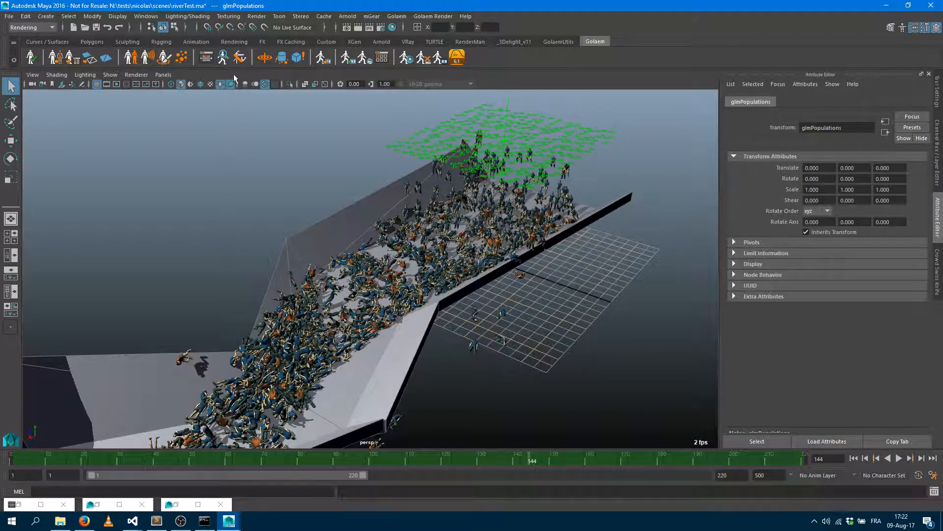
click(239, 57)
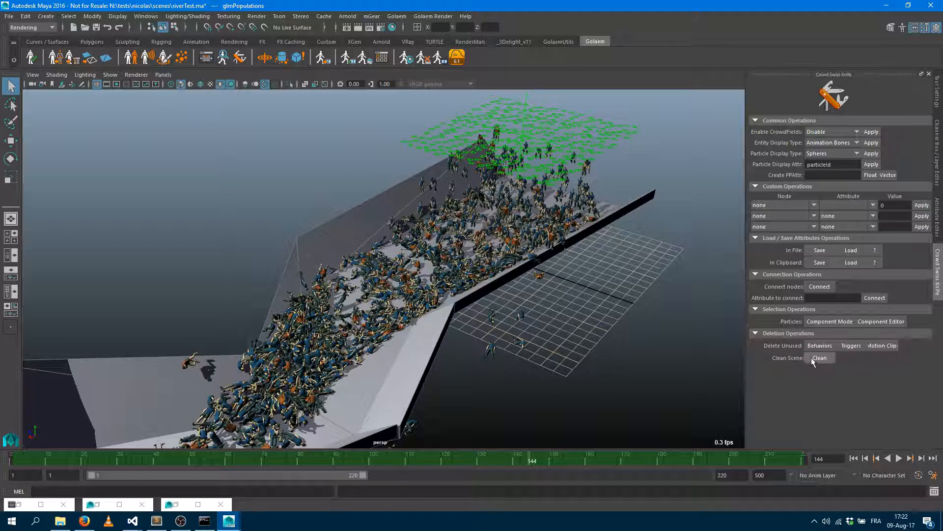
click(829, 357)
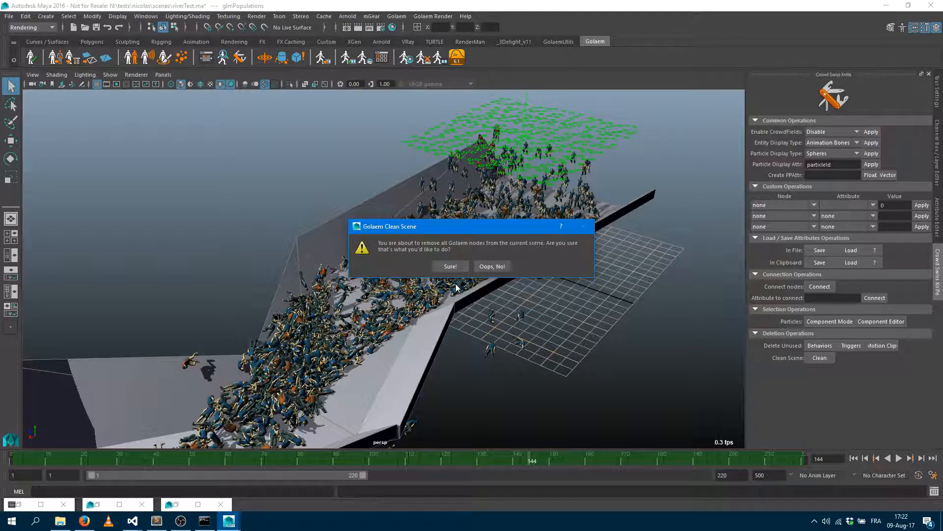
click(449, 266)
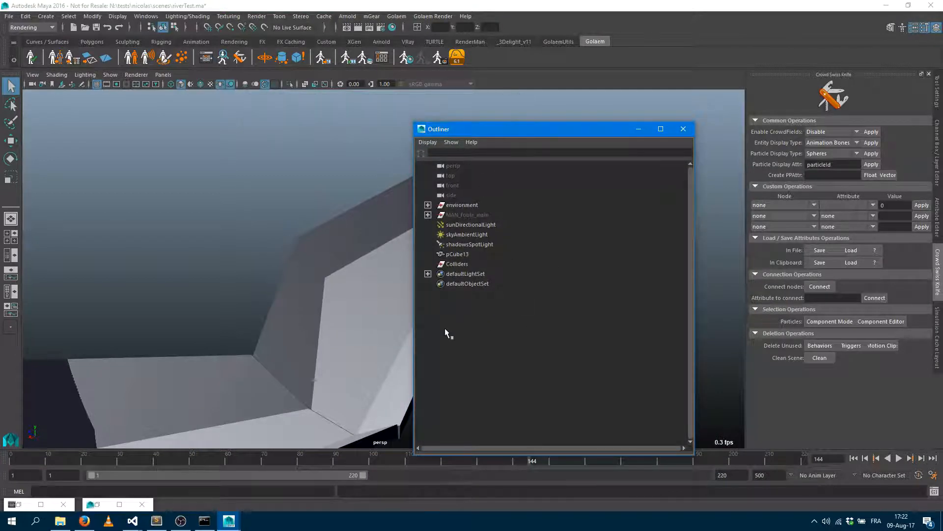
click(638, 129)
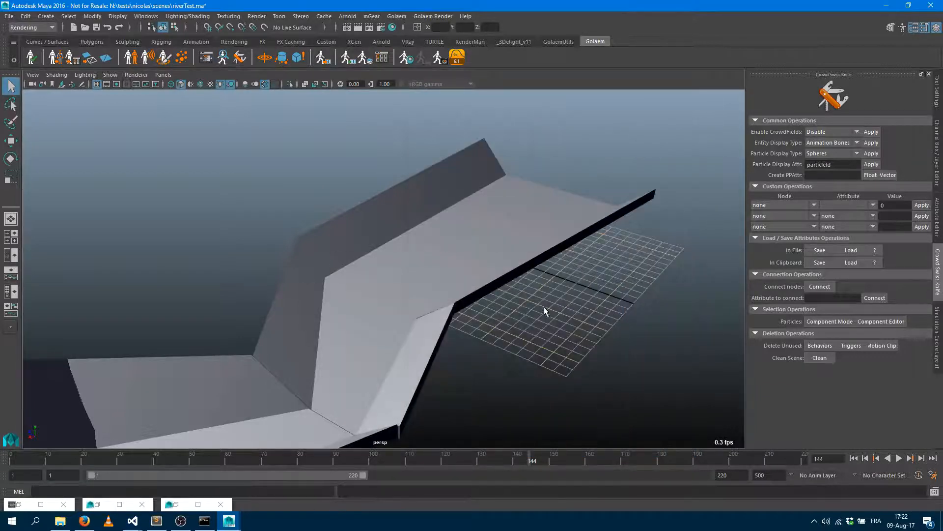
Step: Turn off scene lights, shadows and anti-aliasing in the perspective view
alt+drag(544, 307, 597, 295)
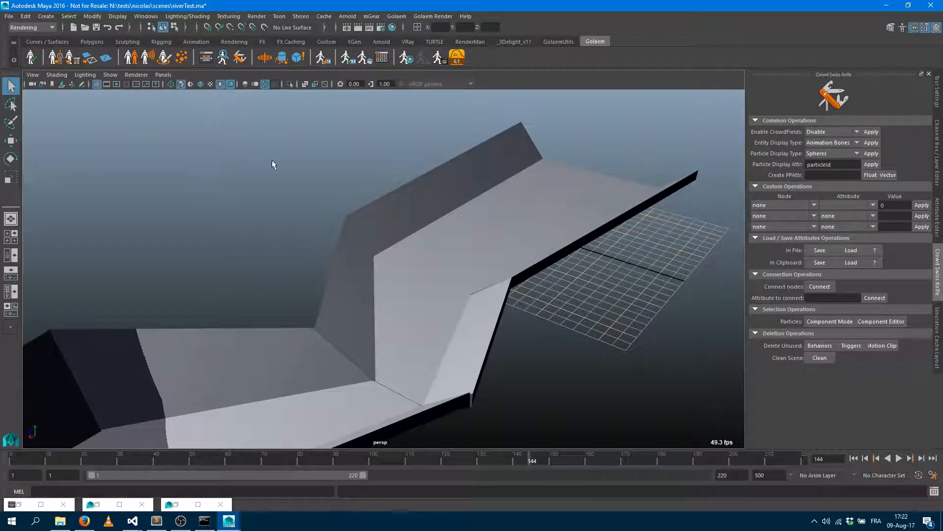
click(220, 84)
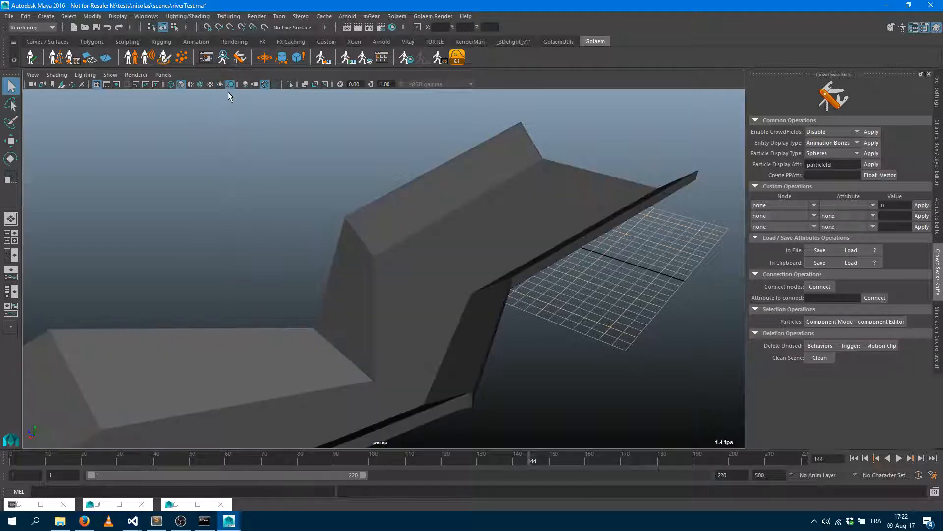
alt+drag(416, 253, 440, 273)
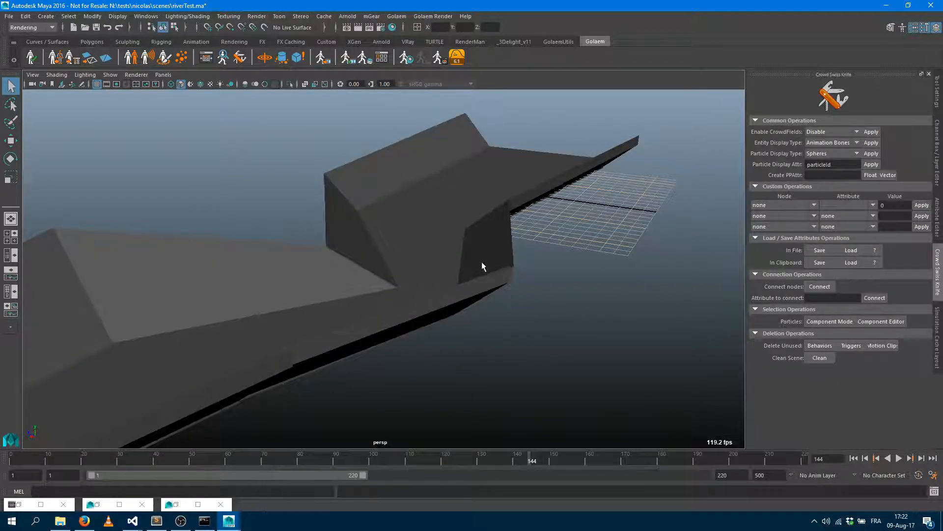
alt+drag(482, 261, 437, 272)
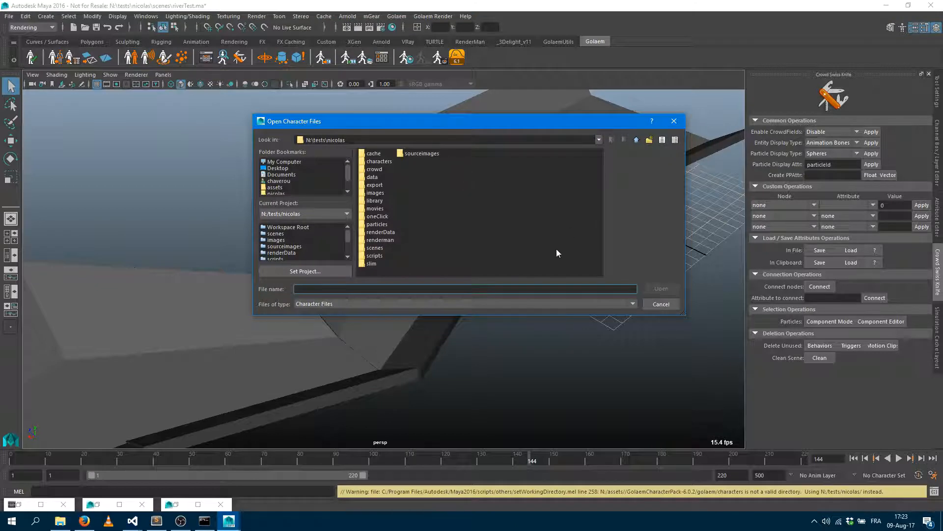
Step: Load the character file CasualMan_Light.gcha from the golaem/characters folder of GolaemCharacterPack-6.0.0 in the assets directory
click(277, 187)
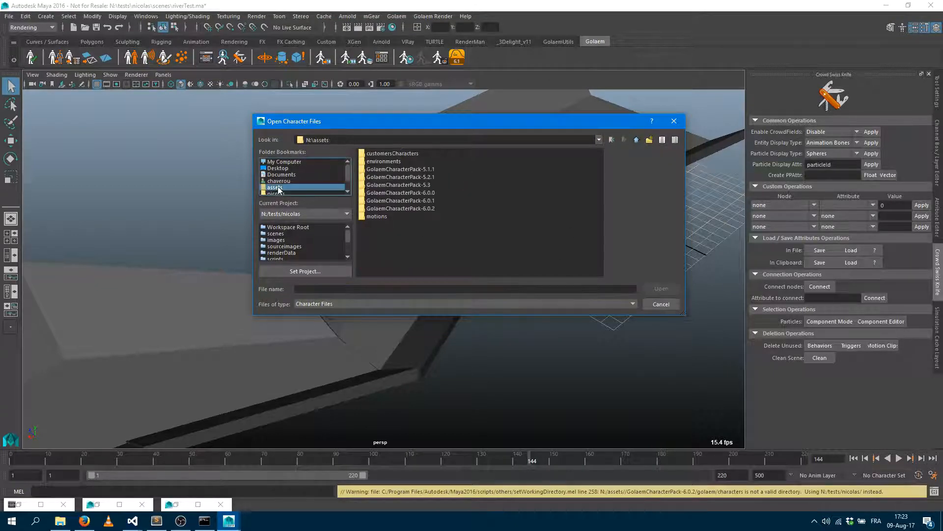
double_click(412, 194)
double_click(374, 154)
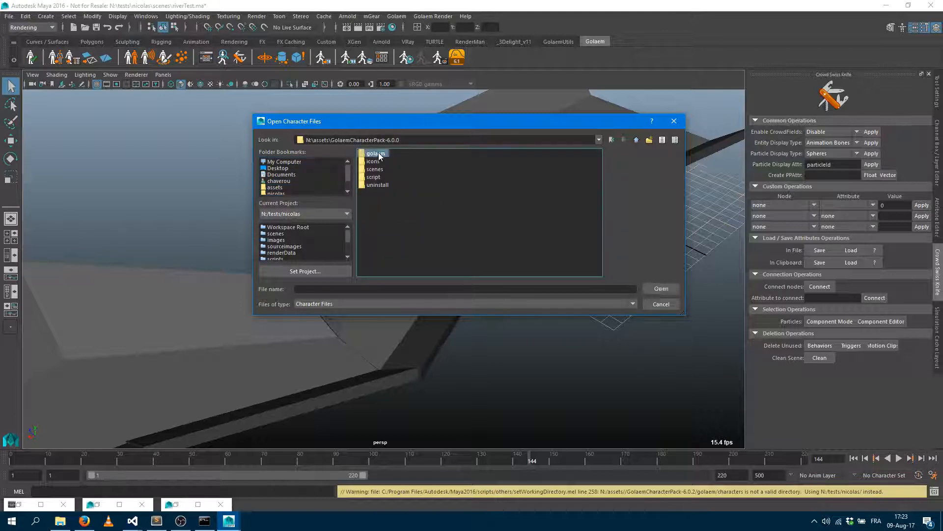
double_click(376, 153)
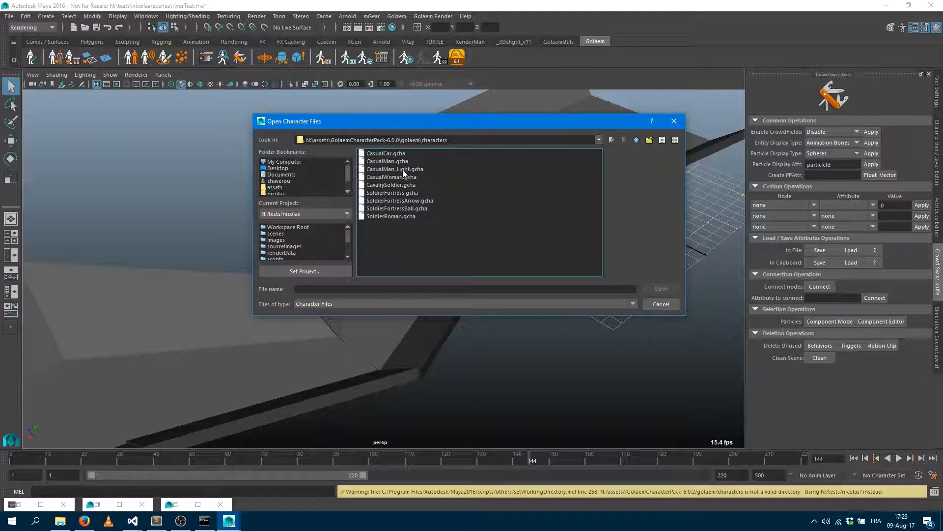
double_click(406, 170)
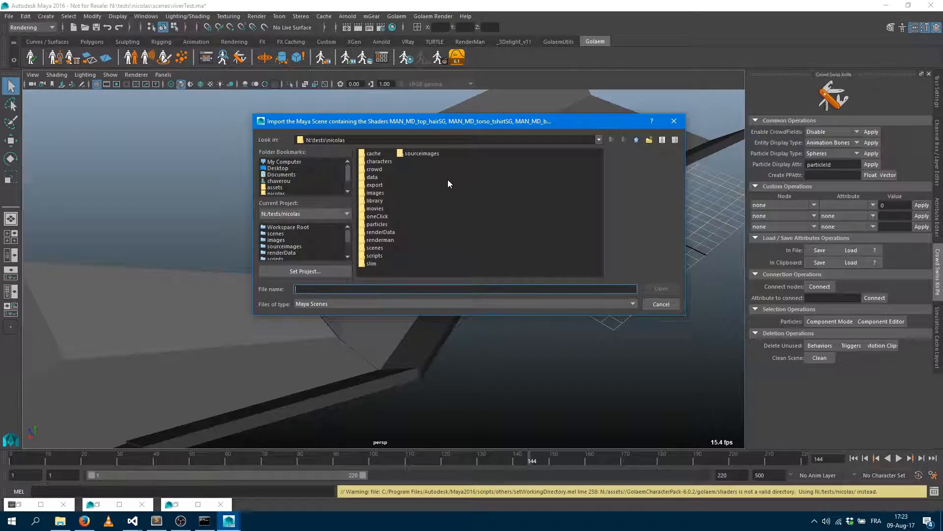
Step: Import the shader scene CasualManLight_AR.ma from the golaem/shaders folder of GolaemCharacterPack-6.0.0
click(276, 187)
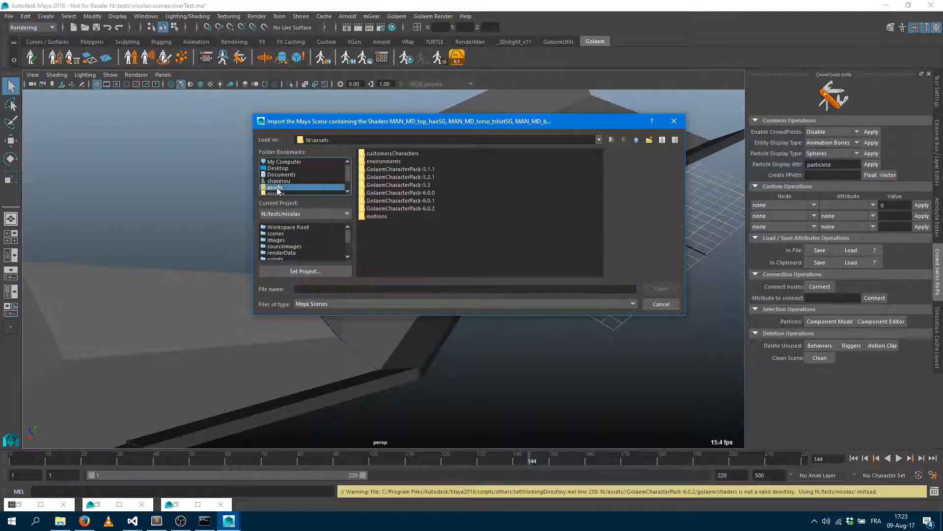
double_click(417, 192)
double_click(376, 153)
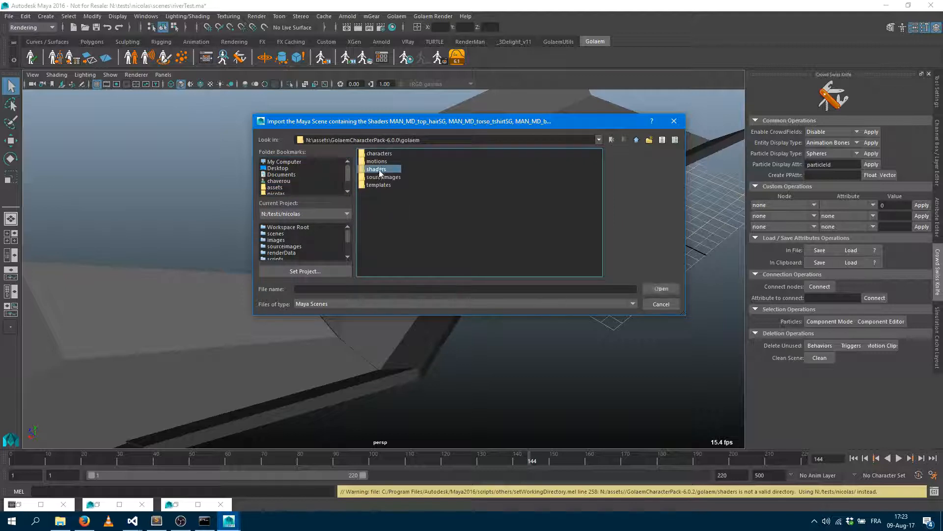
double_click(380, 172)
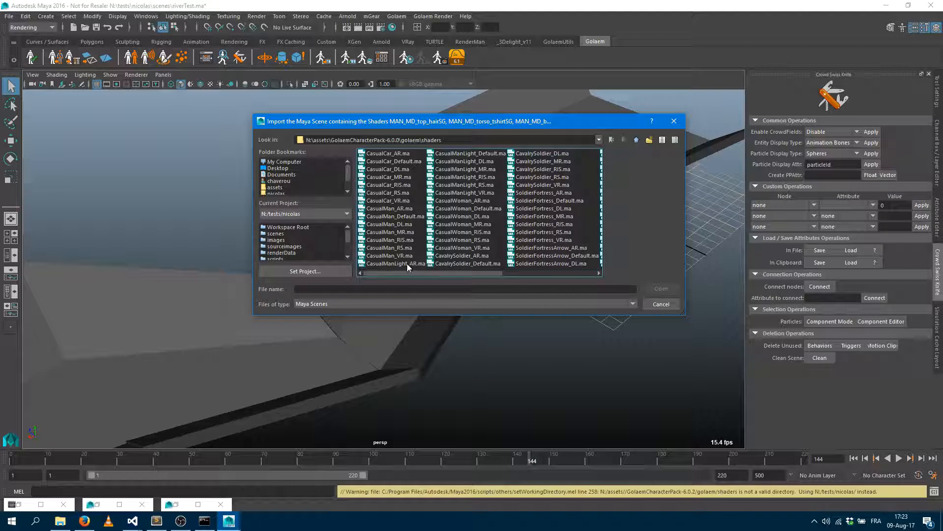
click(388, 264)
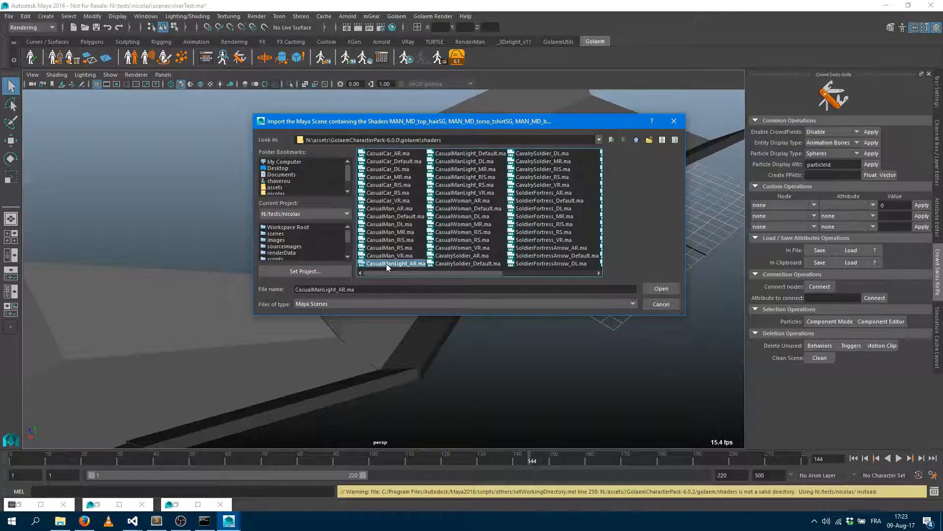
click(654, 288)
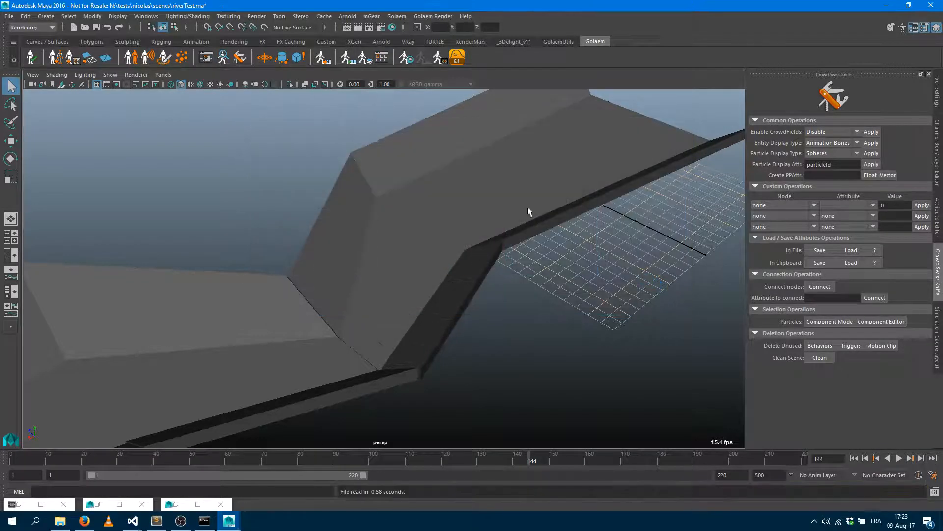
Step: Hide the imported character group CasualManLight_AR_MAN_foule_main
alt+drag(533, 277, 411, 242)
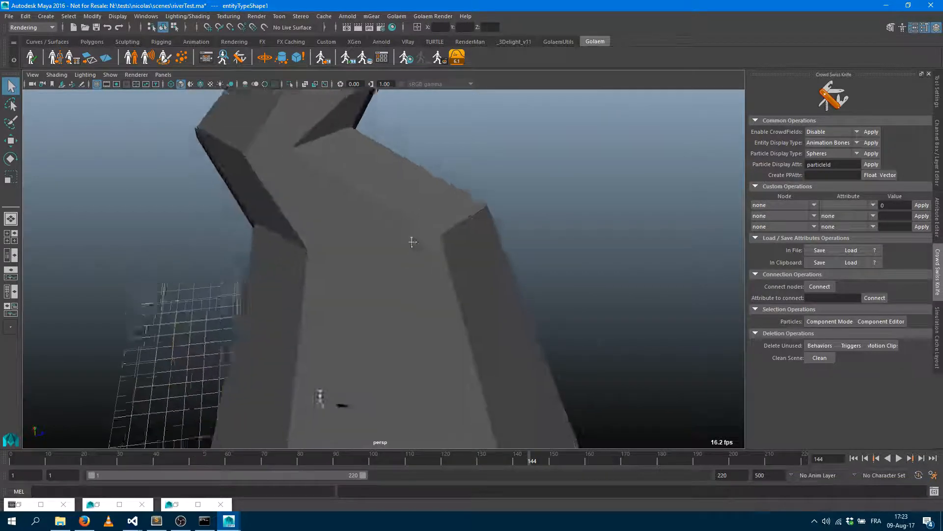
alt+middle_drag(411, 242, 381, 299)
alt+right_drag(381, 299, 483, 276)
key(shift+o)
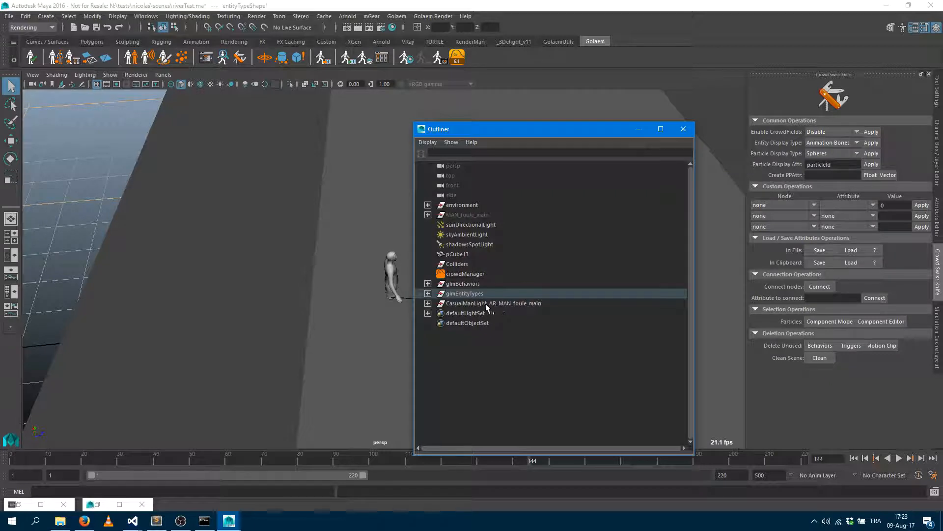
click(491, 302)
key(ctrl+h)
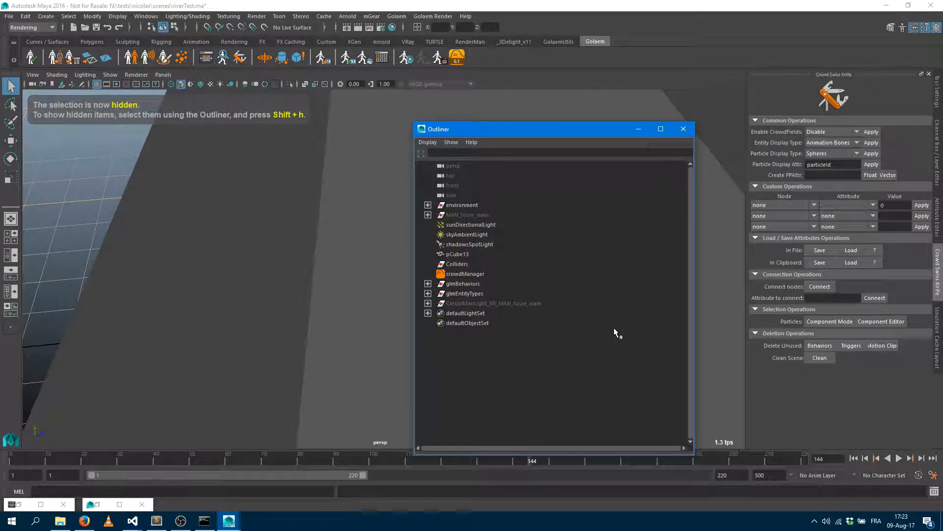
click(638, 129)
alt+drag(632, 186, 636, 350)
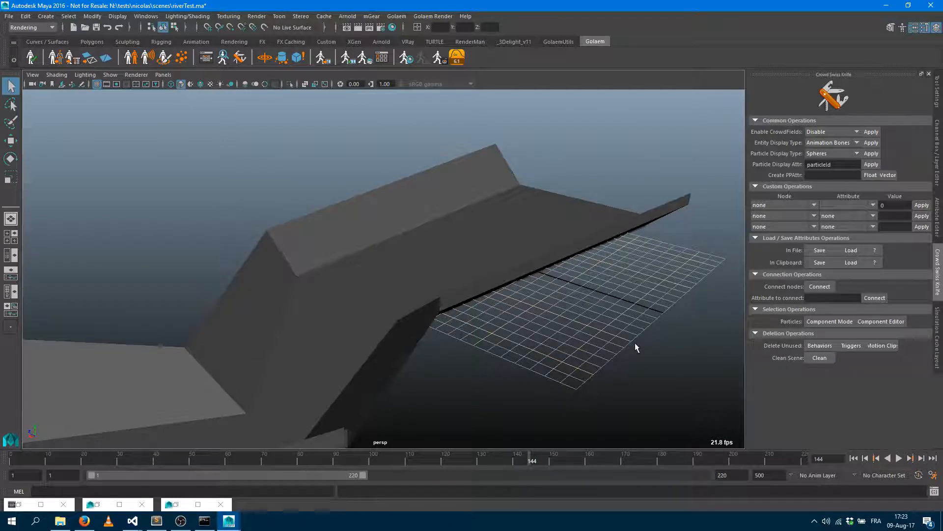
Step: Place a population tool on the ground just beyond the grid's near edge
click(937, 106)
drag(619, 345, 644, 369)
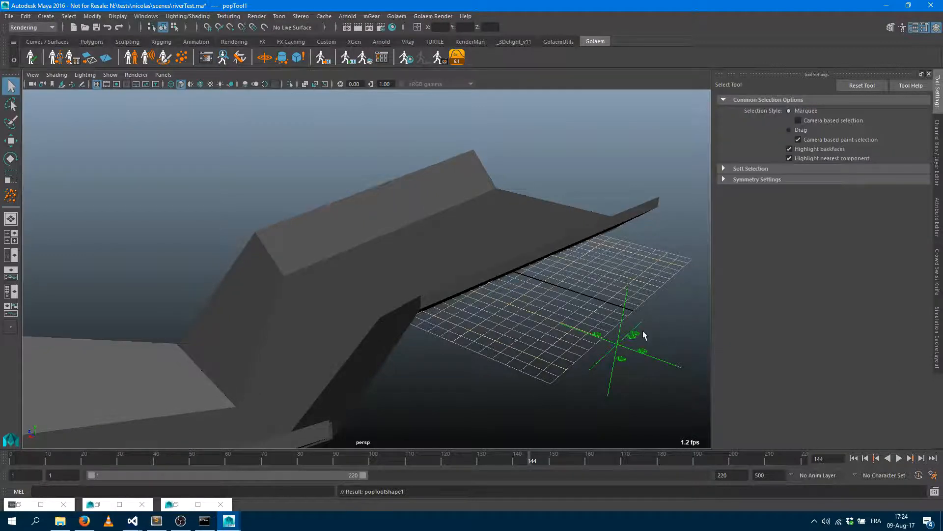
alt+drag(642, 332, 511, 339)
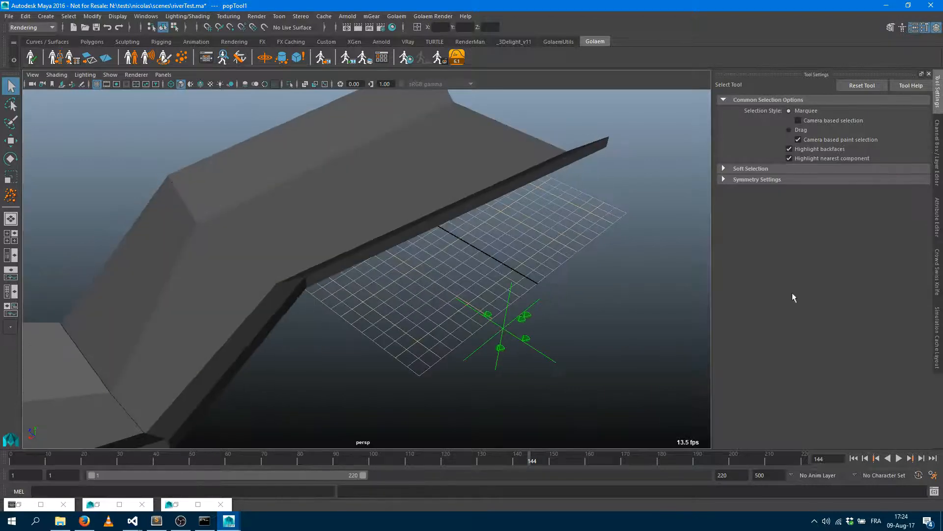
Step: Set the population tool's slots to 394 and create its emission with a new particle system and a new crowd field
click(933, 220)
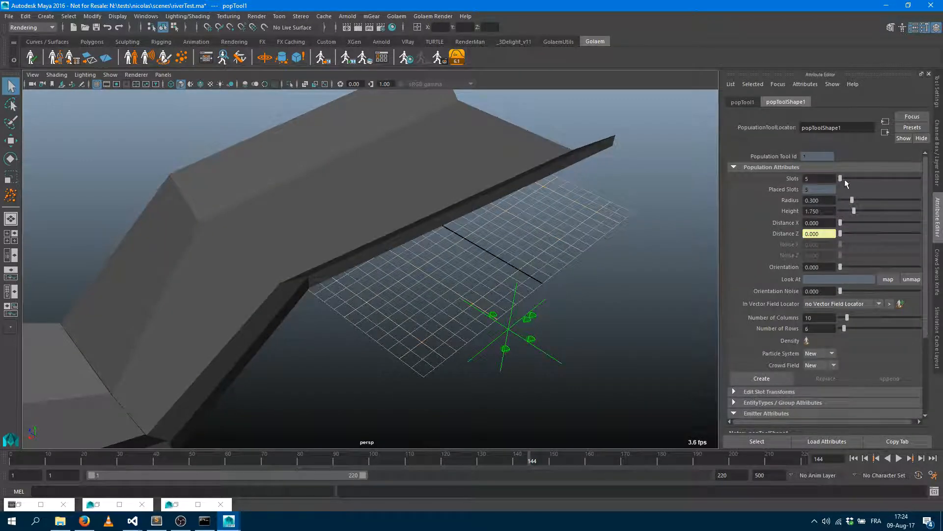
drag(844, 179, 871, 178)
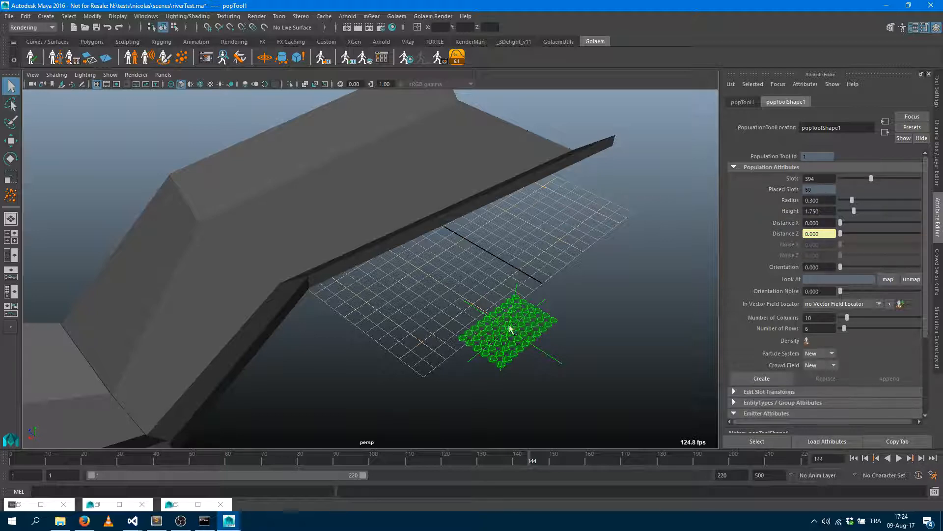
alt+middle_drag(534, 350, 432, 330)
alt+right_drag(432, 330, 607, 349)
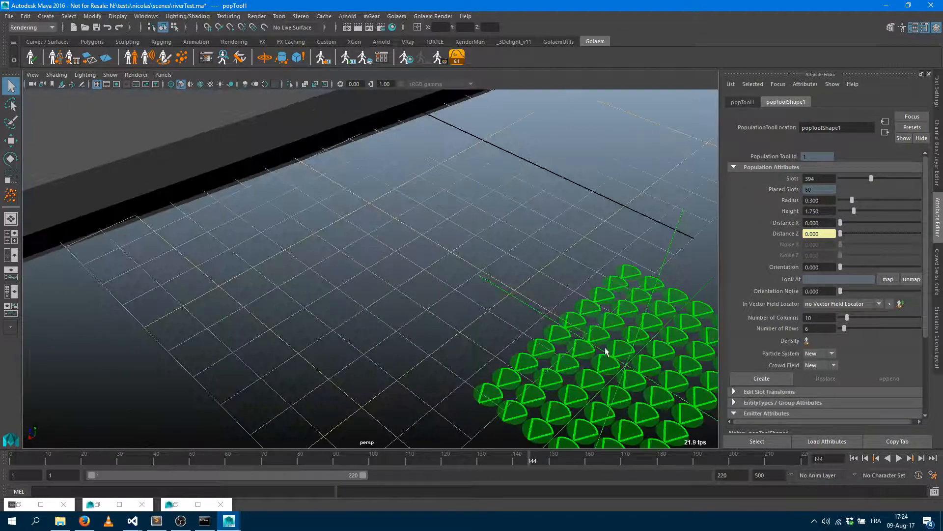
alt+middle_drag(607, 328, 519, 285)
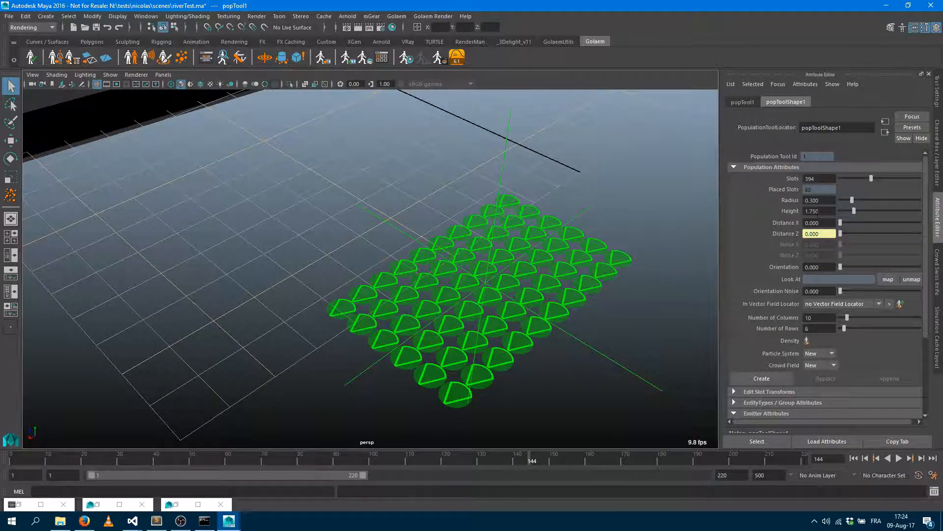
scroll(819, 293, down, 3)
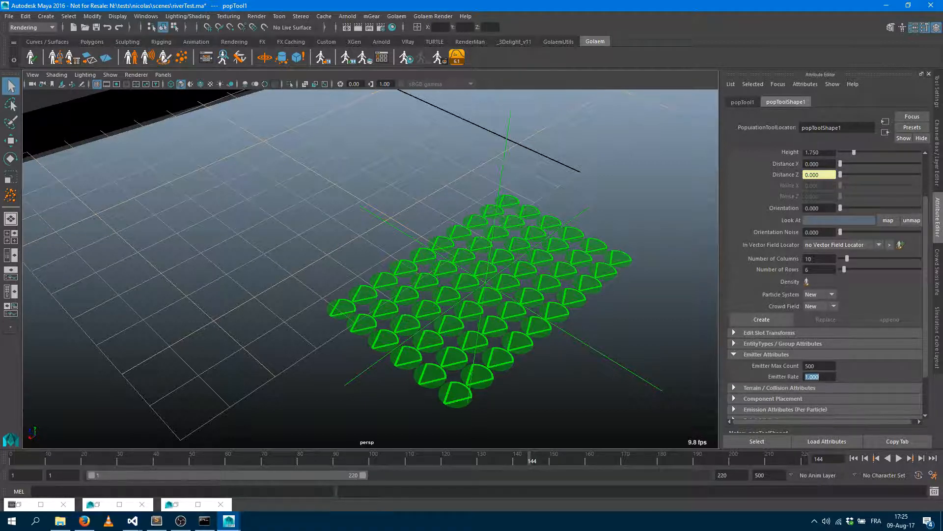
click(775, 318)
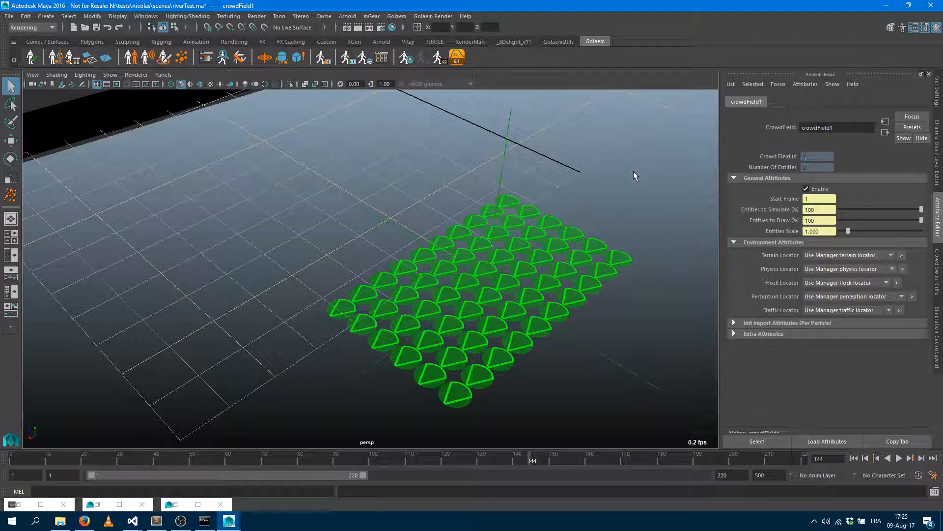
Step: Select particle1 in the glmPopulations group and check the particle count in its particleShape1 attributes
key(shift+o)
click(428, 313)
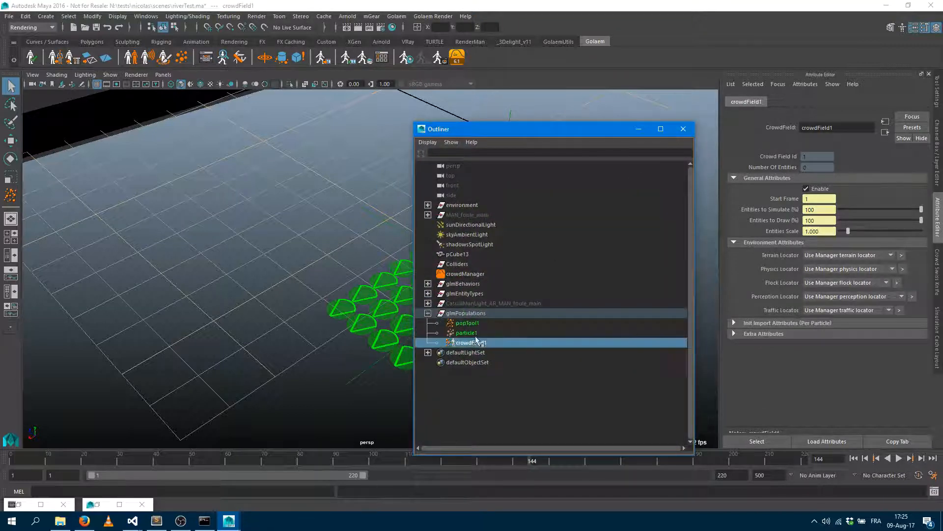
click(466, 333)
click(783, 102)
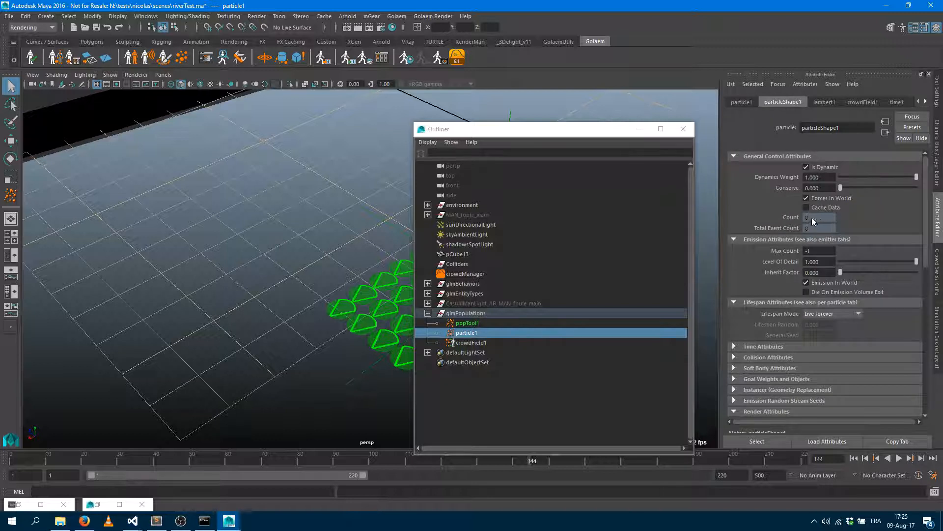
click(639, 129)
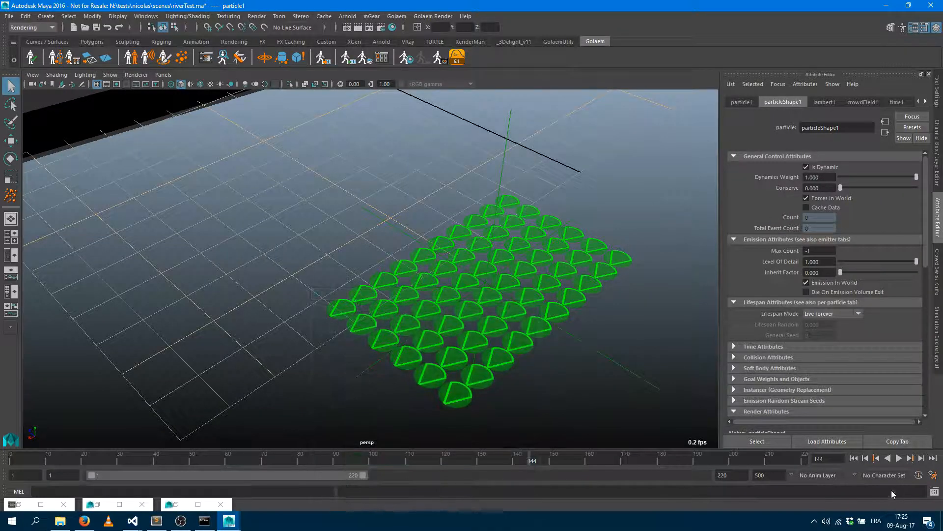
Step: Play the simulation from the first frame and examine how characters are emitted over the population slots
click(855, 458)
click(899, 458)
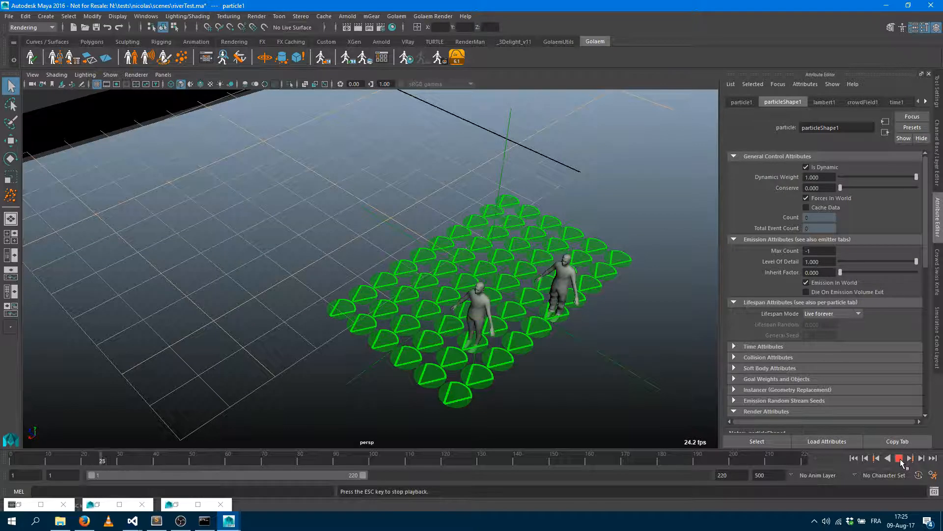
alt+drag(549, 429, 462, 397)
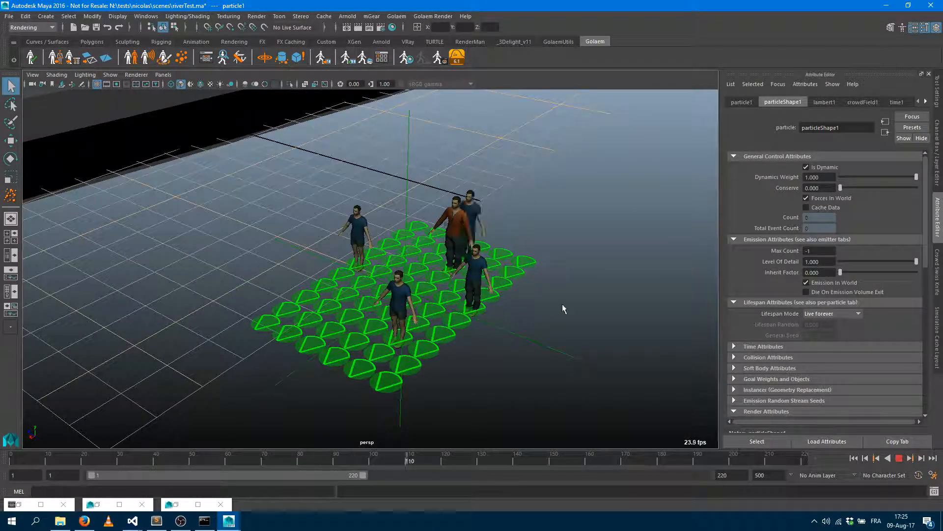
click(900, 458)
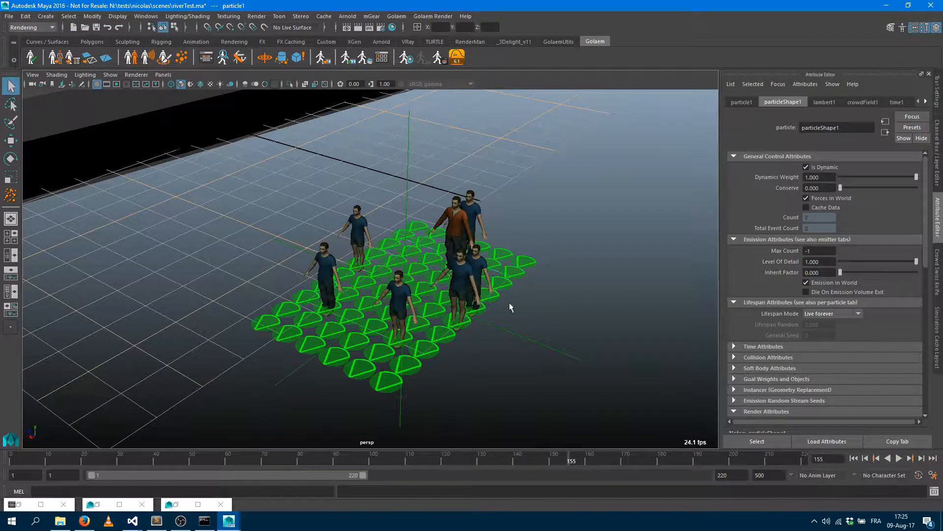
alt+drag(509, 303, 448, 334)
alt+middle_drag(447, 335, 509, 264)
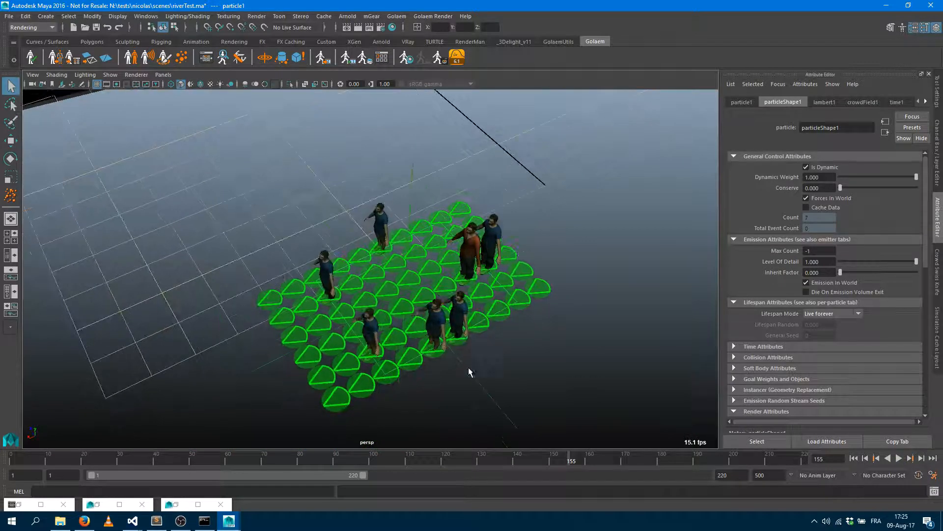
click(900, 458)
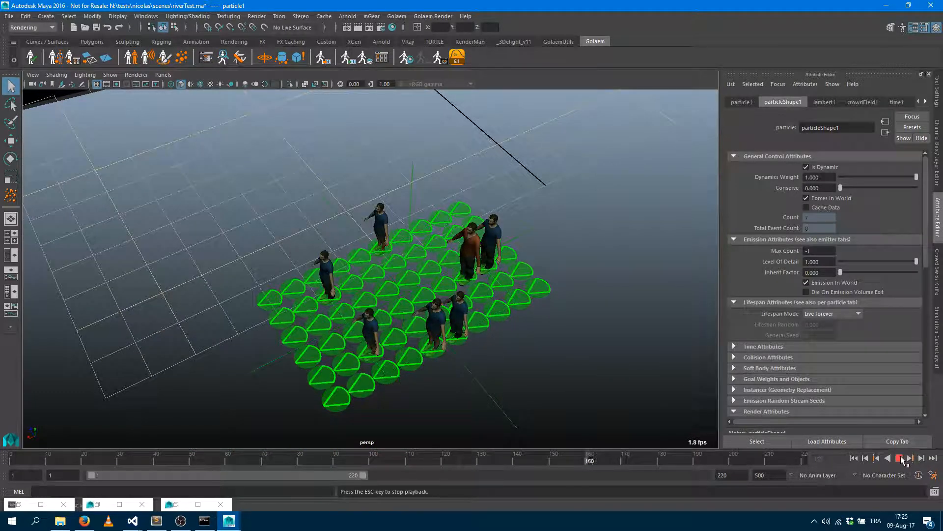
click(900, 458)
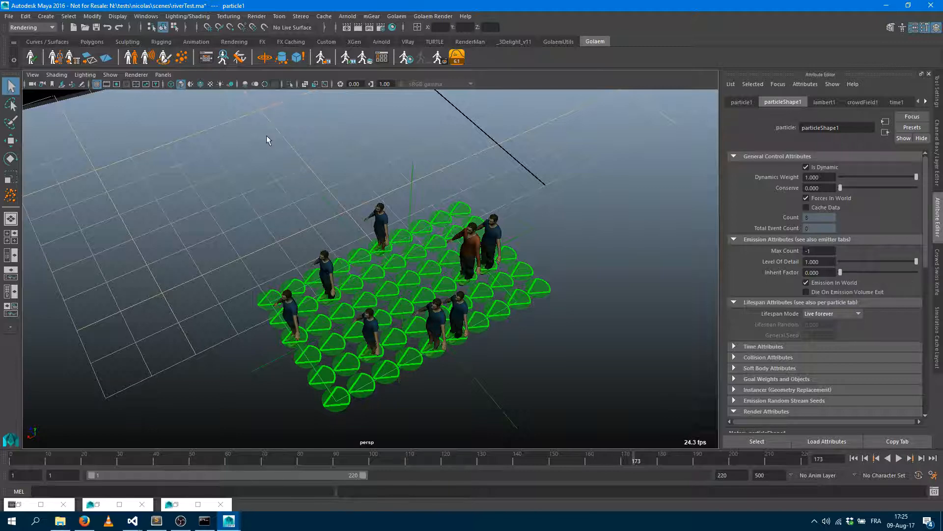
Step: Select popTool1 and set its emitter rate to 20
key(shift+o)
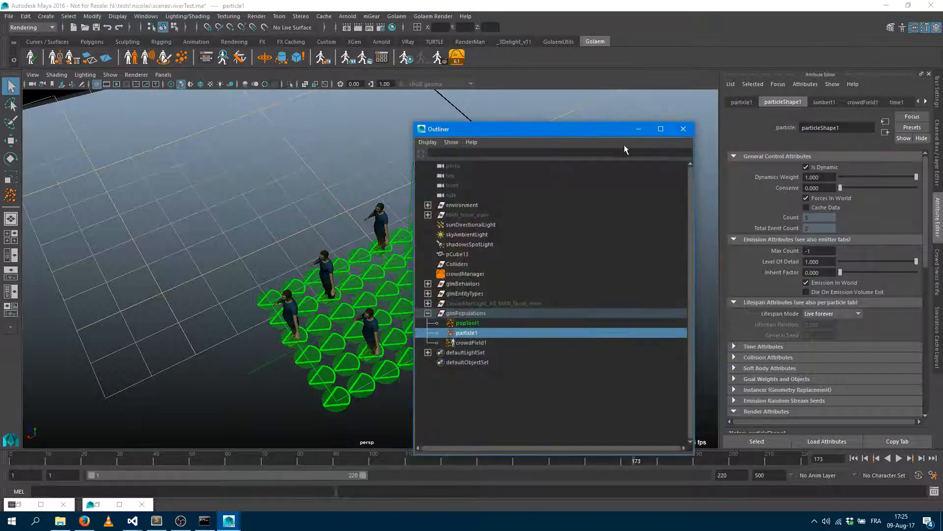
click(477, 323)
click(638, 129)
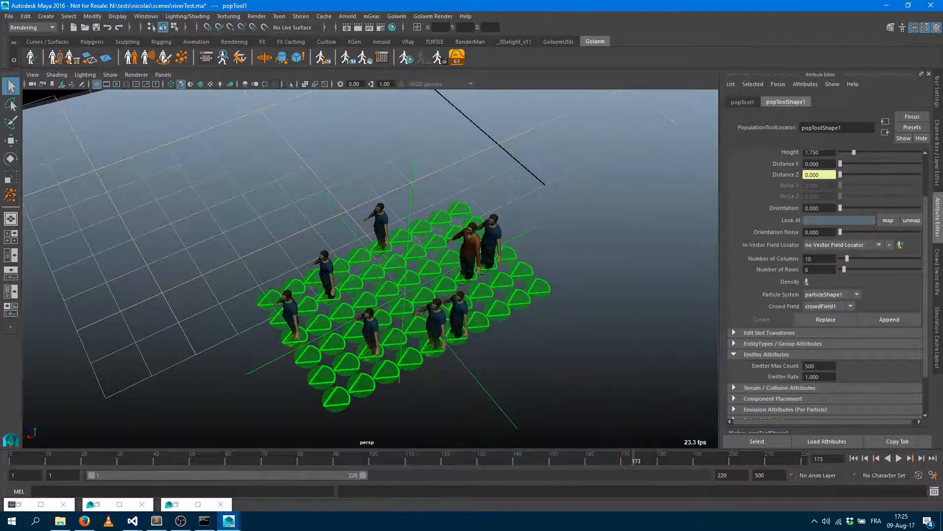
text(20)
key(Return)
Step: Replay the simulation from the first frame and examine how fast the slots fill with characters
click(856, 459)
click(900, 460)
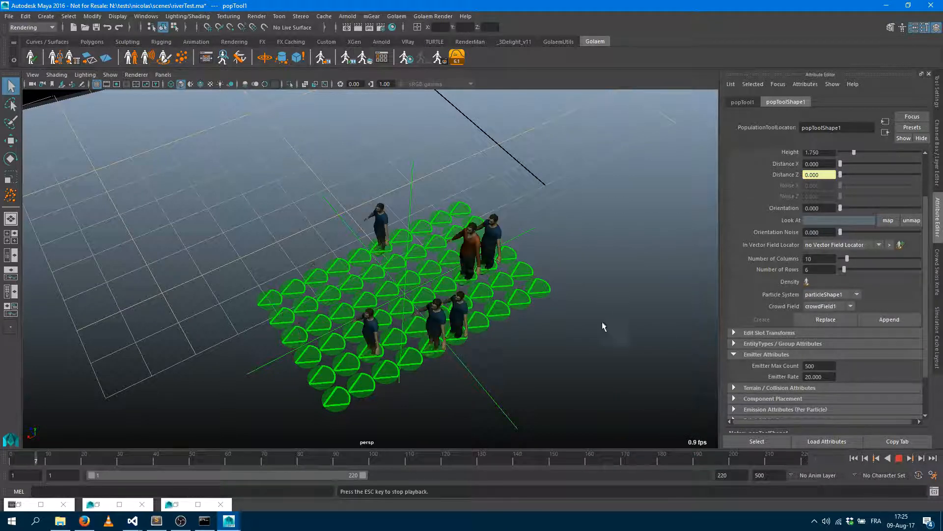
alt+drag(603, 326, 420, 235)
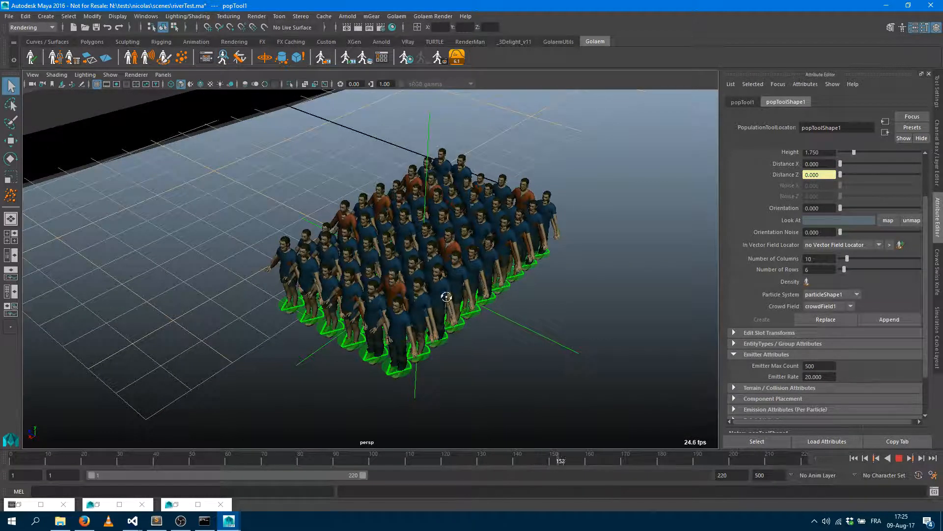
alt+drag(447, 300, 450, 267)
alt+right_drag(411, 267, 525, 251)
alt+middle_drag(524, 252, 457, 334)
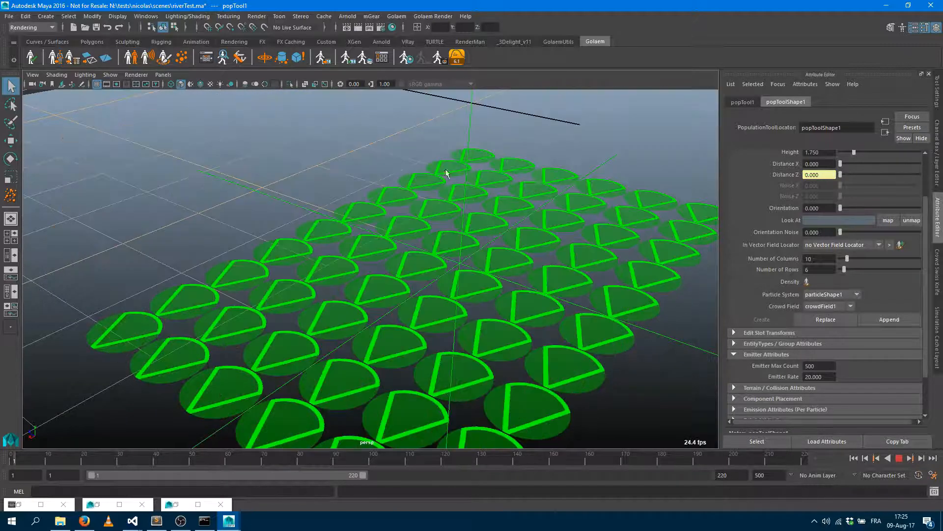
alt+right_drag(553, 248, 517, 272)
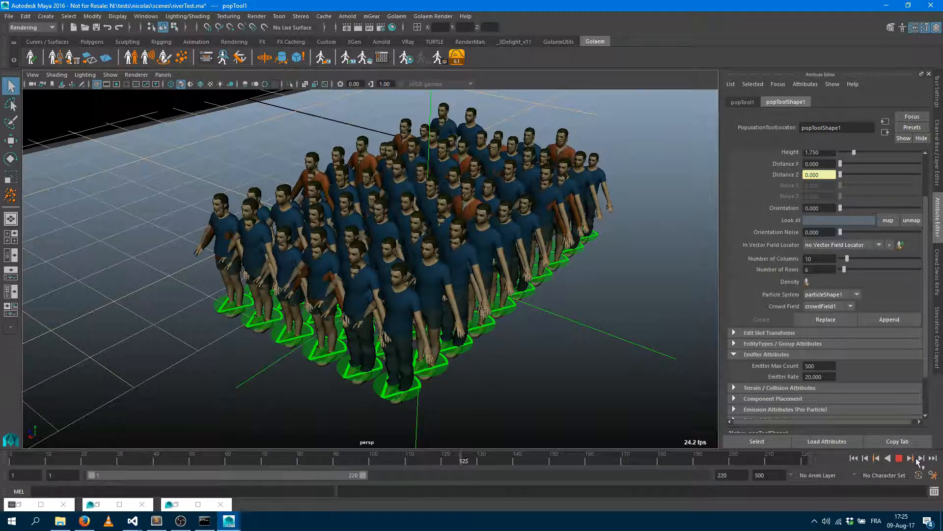
click(899, 458)
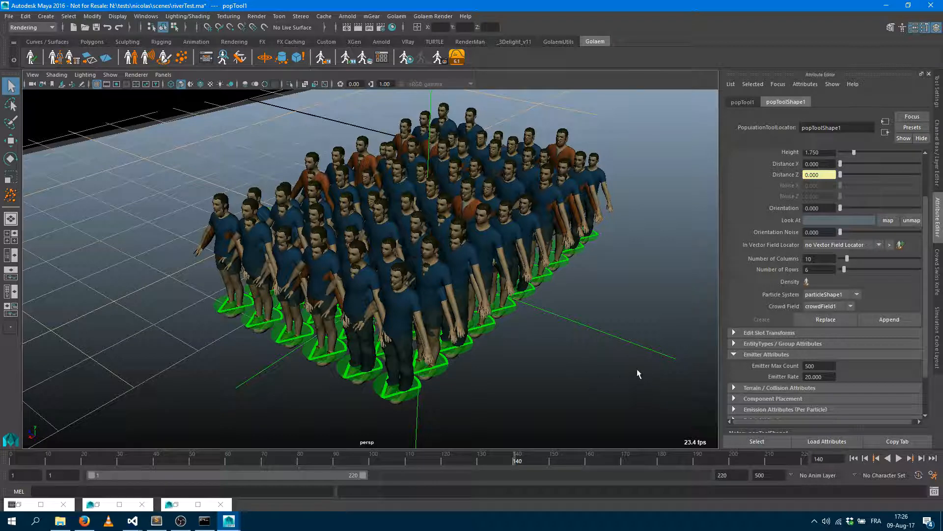
Step: Return to the first frame and move popTool1 back and up, over the river terrain
alt+right_drag(620, 382, 438, 305)
alt+middle_drag(438, 304, 461, 339)
key(shift+o)
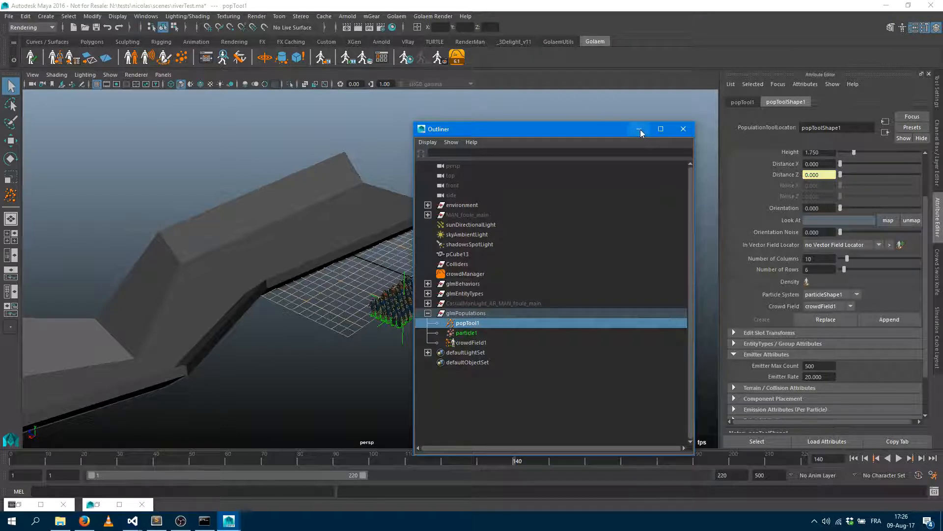
click(639, 129)
key(w)
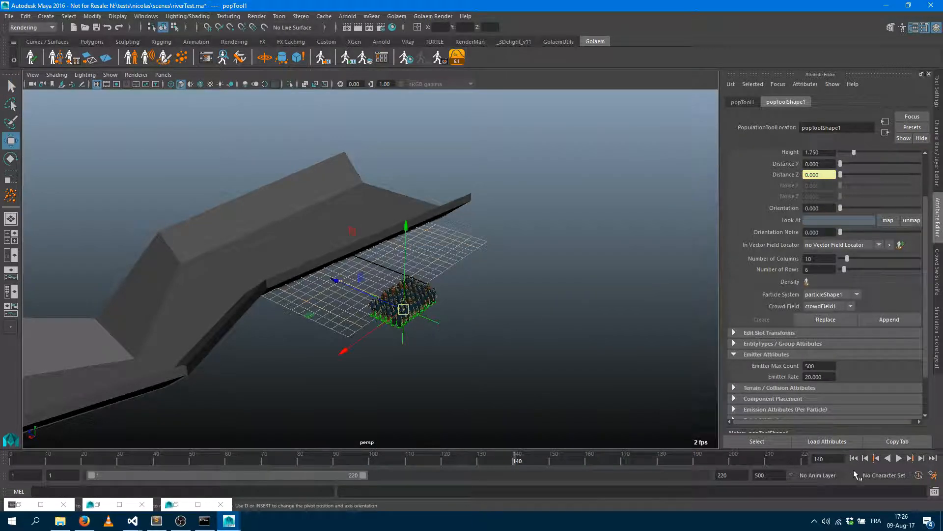
click(854, 458)
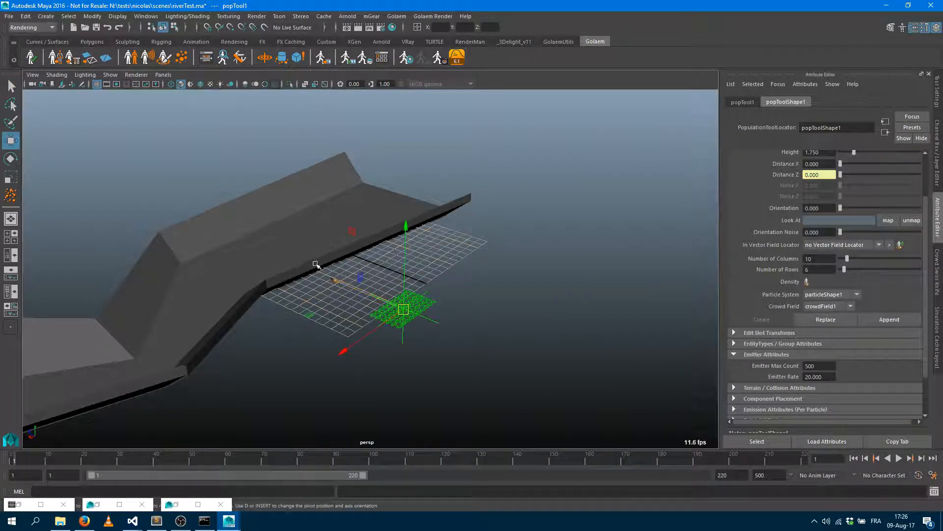
drag(316, 264, 225, 203)
drag(267, 165, 266, 114)
Step: In the top view, move popTool1 along X to the terrain channel's far end
alt+drag(268, 209, 358, 275)
key(space)
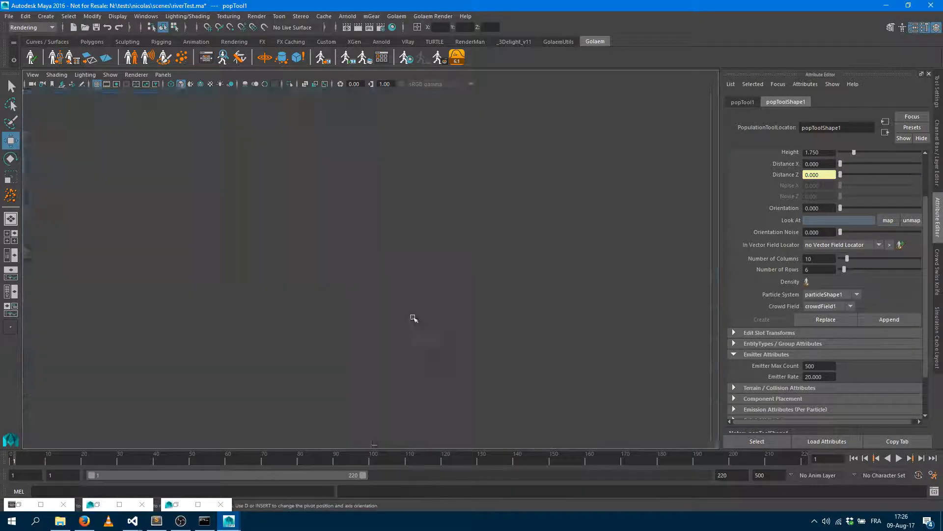
key(space)
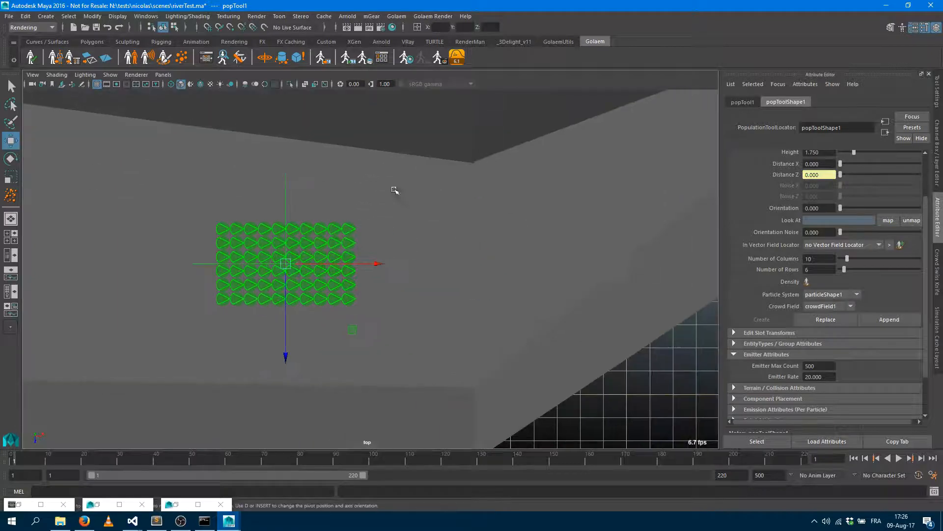
alt+right_drag(395, 191, 253, 207)
alt+middle_drag(253, 206, 556, 205)
drag(690, 257, 445, 257)
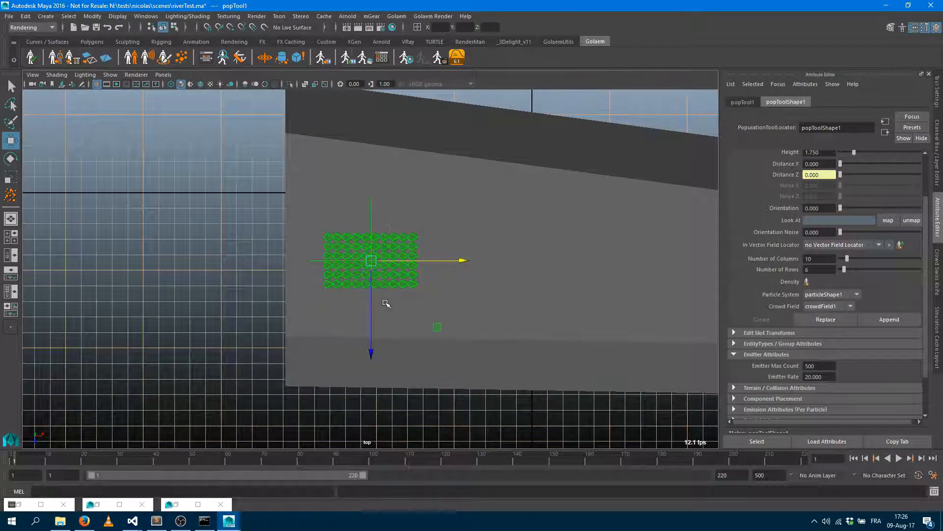
Step: Rotate popTool1 slightly to follow the channel and shift it along Z to centre it between the banks
key(e)
drag(417, 171, 426, 177)
key(w)
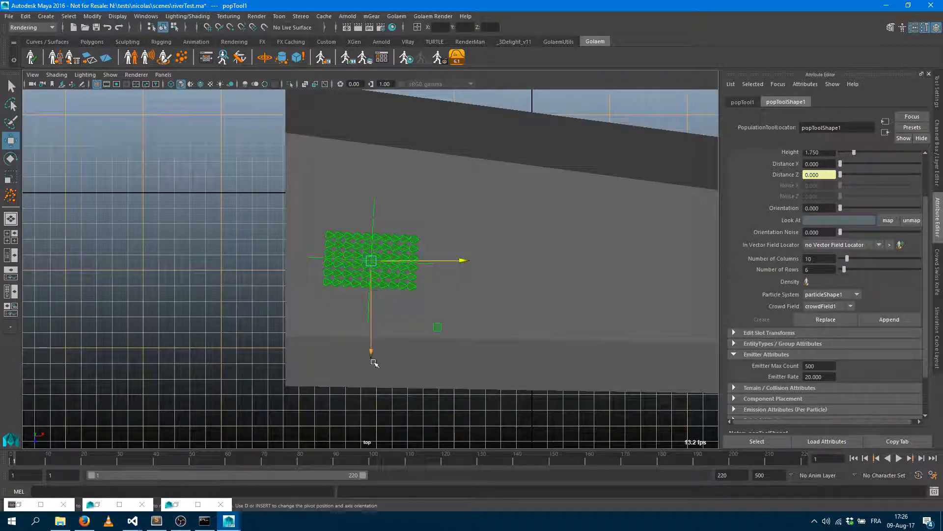
drag(373, 359, 371, 340)
Step: Set popTool1's number of rows to 10
scroll(836, 214, up, 2)
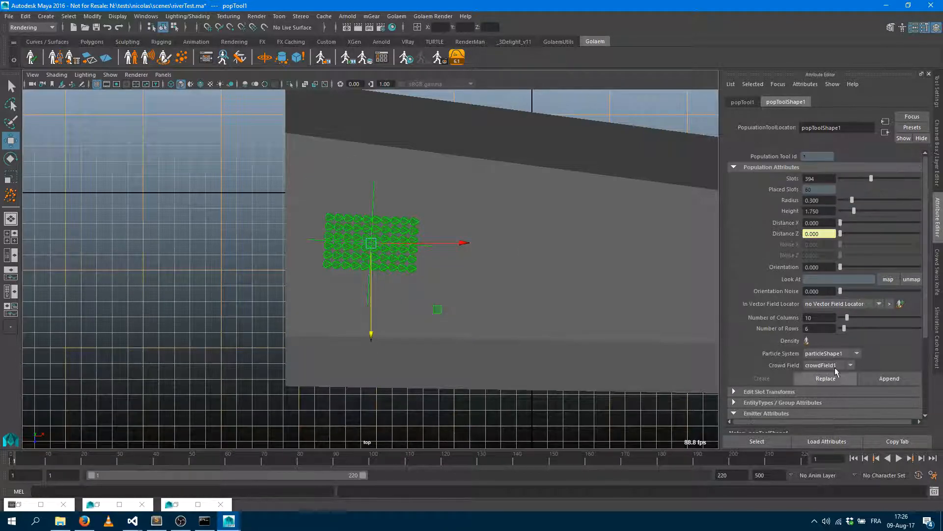
text(10)
key(Return)
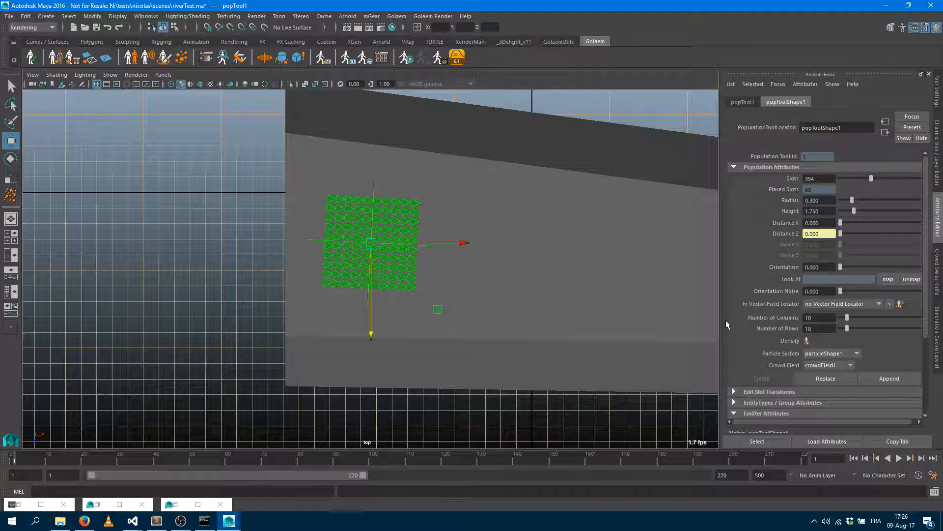
Step: Set popTool1's Distance X to 1.563 and break the connection that ties Distance Z to it
drag(842, 224, 853, 225)
right_click(830, 239)
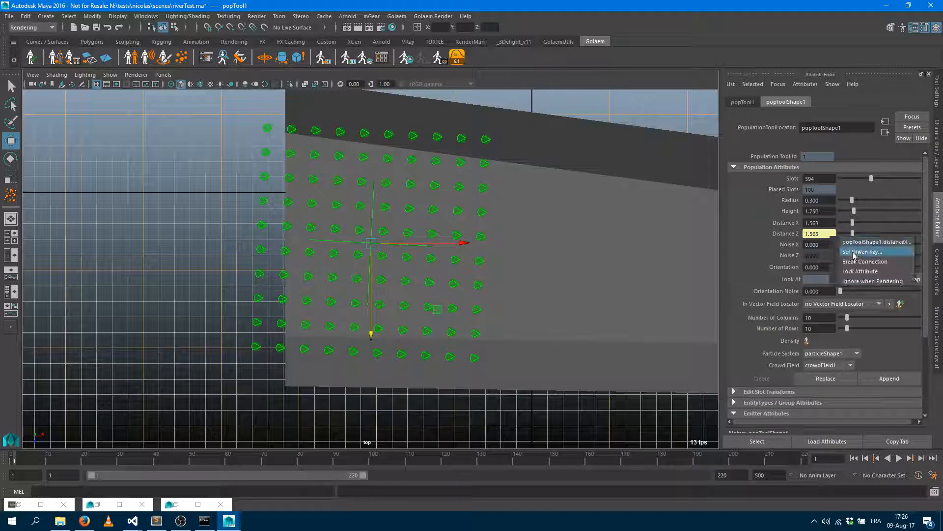
click(866, 260)
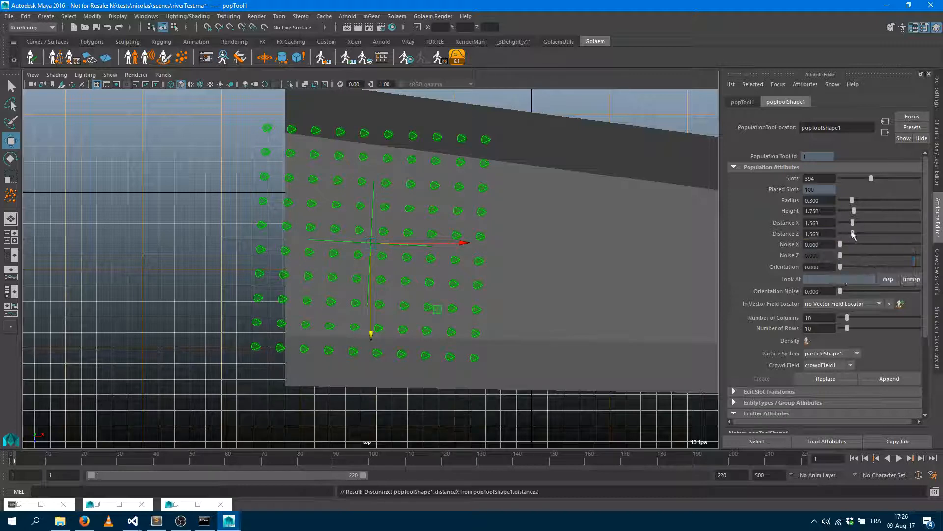
Step: Set popTool1's Distance Z to 1.125 and Noise X and Noise Z to 1.000, and move it along X fully onto the terrain
drag(853, 236, 848, 244)
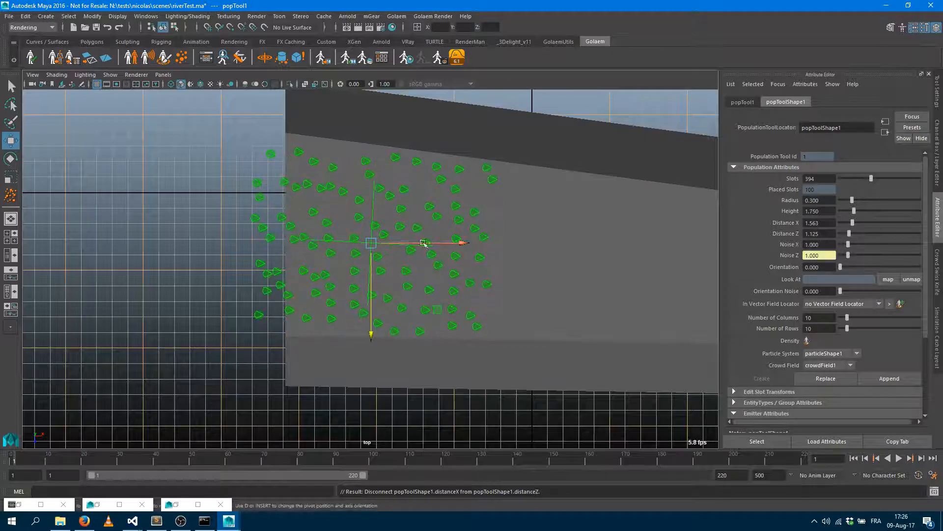
drag(458, 244, 519, 244)
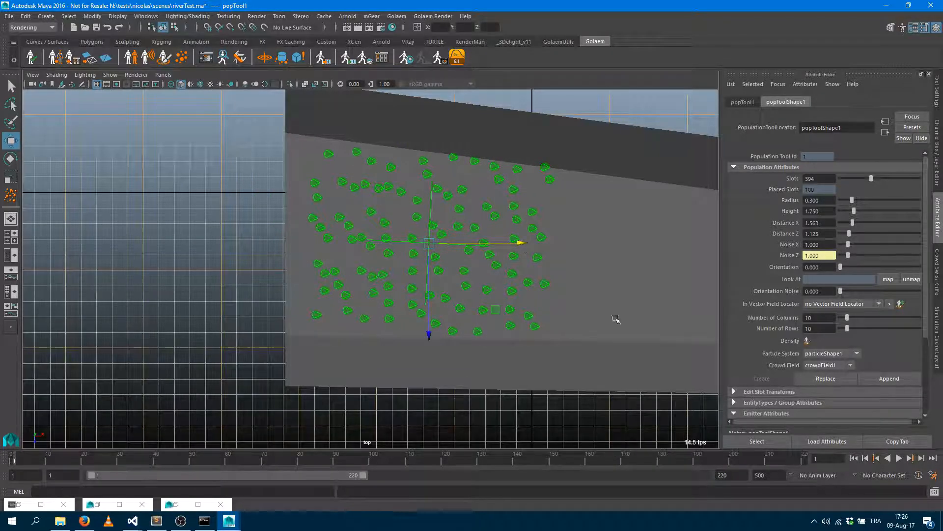
Step: Play the simulation in the perspective view and inspect the characters emitted above the terrain channel
key(space)
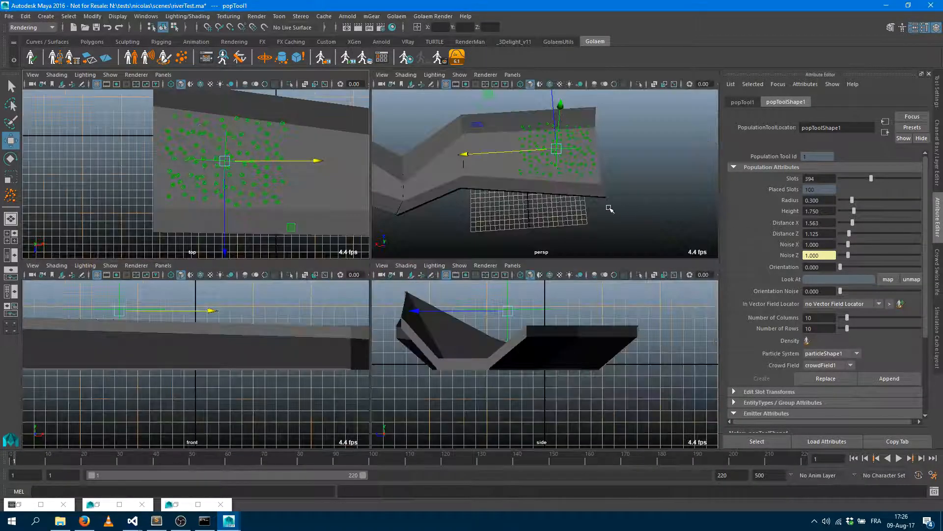
mouse_move(609, 209)
alt+mouse_down()
mouse_move(589, 177)
mouse_move(583, 205)
mouse_move(593, 202)
alt+mouse_up()
key(space)
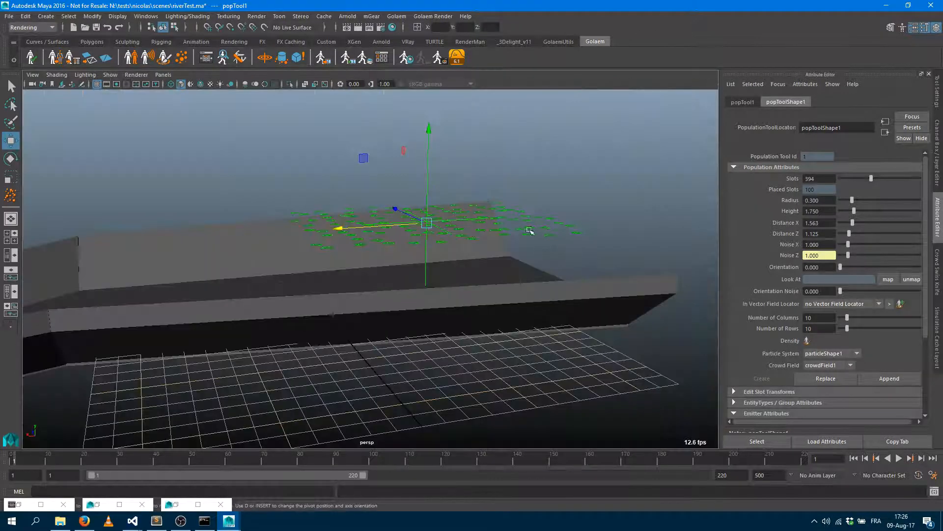
click(899, 458)
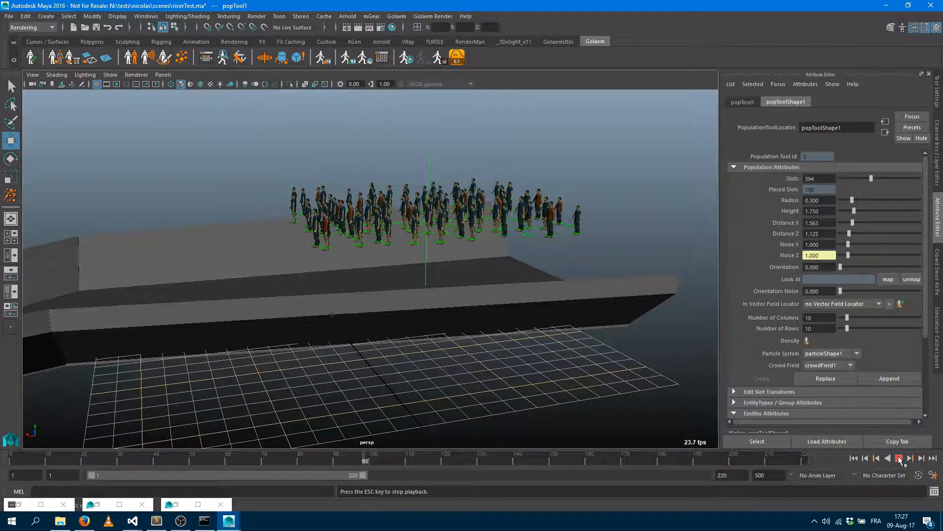
click(899, 458)
alt+drag(337, 261, 383, 256)
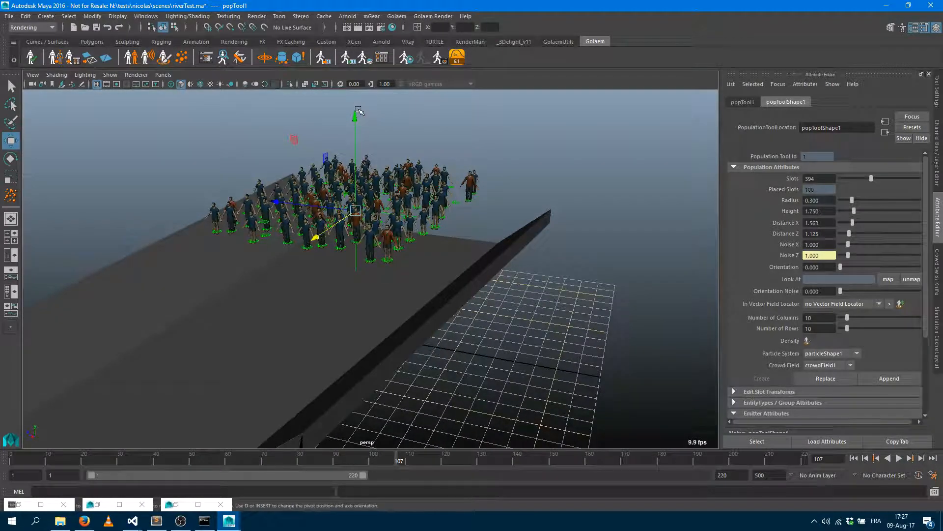
alt+drag(553, 264, 467, 238)
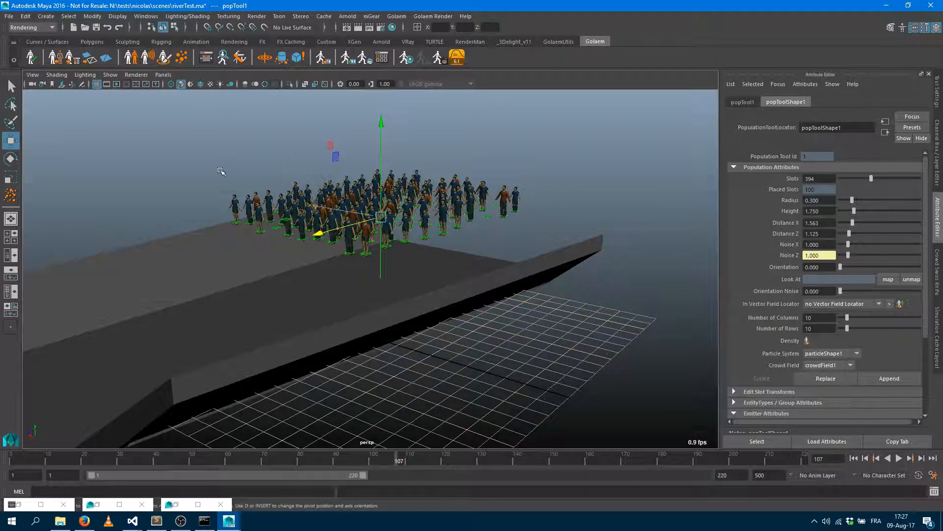
Step: Open entityTypeShape1's behavior graph in the Golaem Behavior Editor and insert a Physicalize behavior between its start and end nodes
click(207, 61)
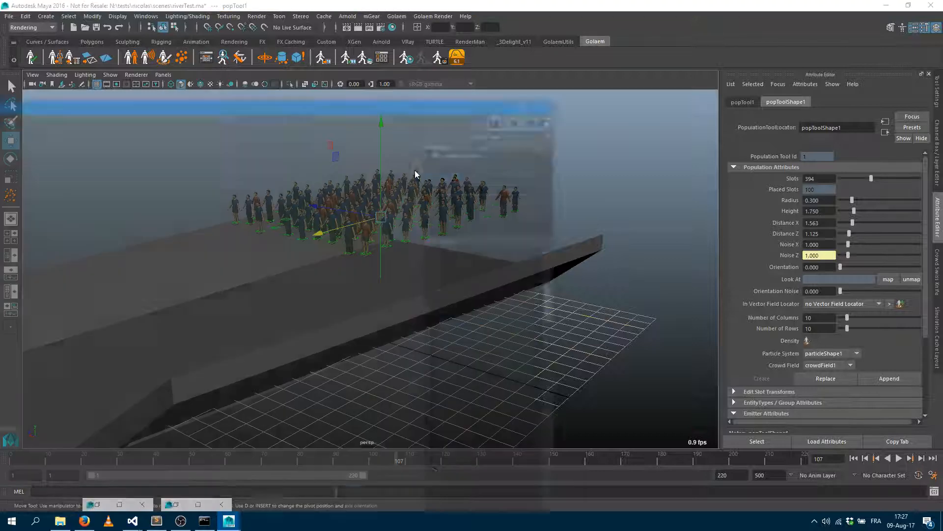
drag(329, 45, 575, 27)
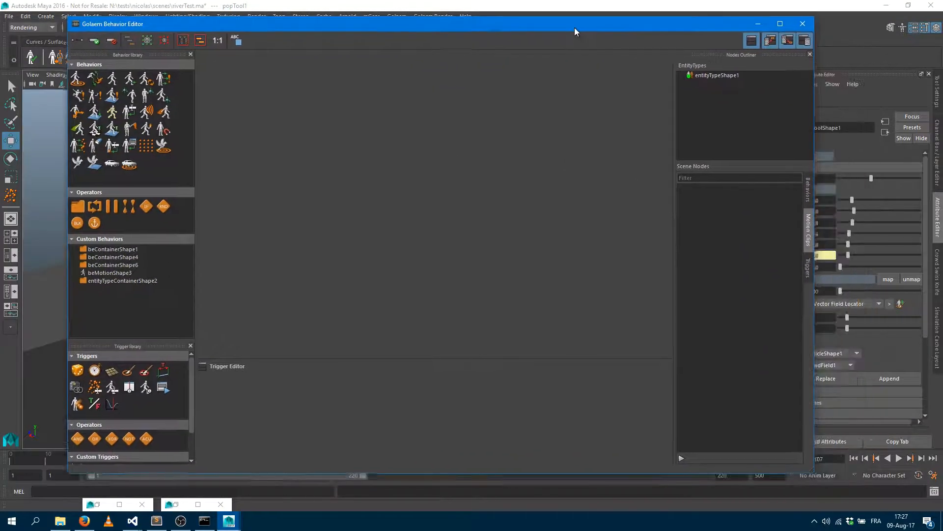
double_click(721, 74)
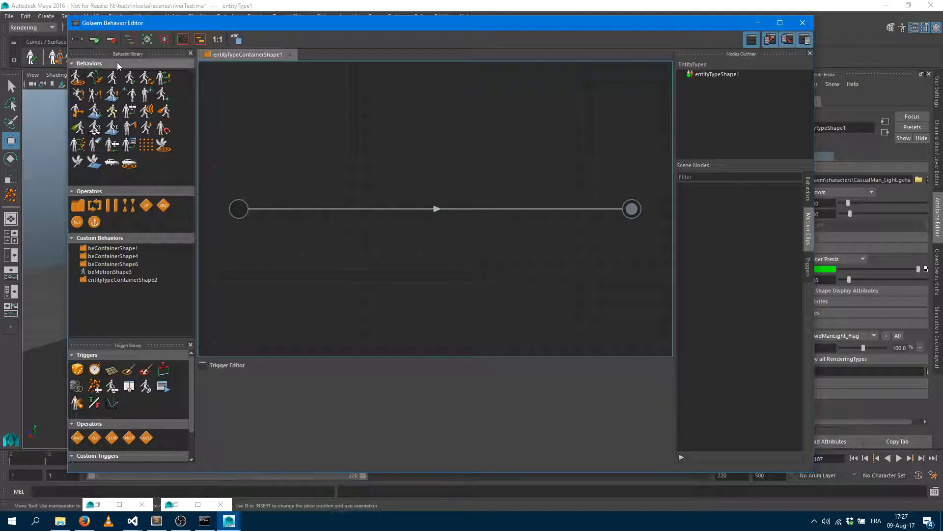
drag(164, 88, 425, 215)
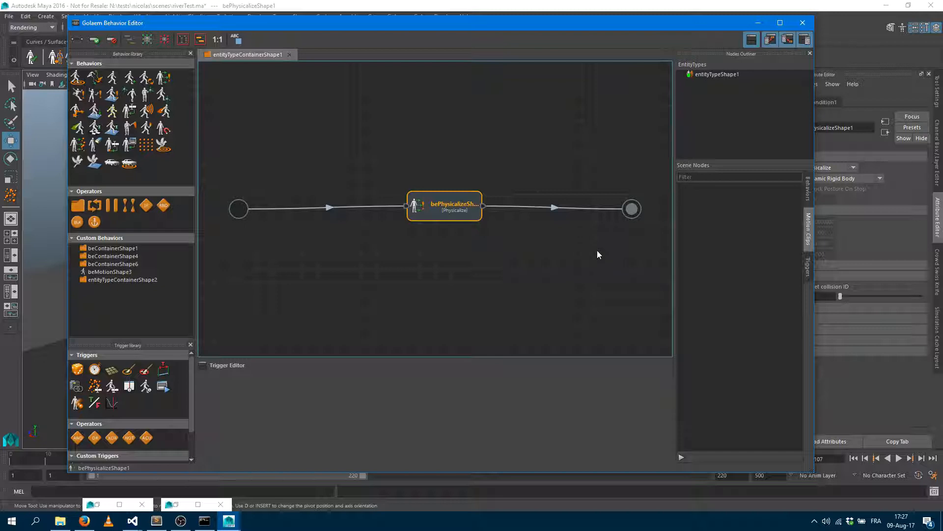
Step: Change the Physicalize behavior's stop trigger from False to True, reselect the behavior and minimize the Behavior Editor
drag(558, 30, 340, 15)
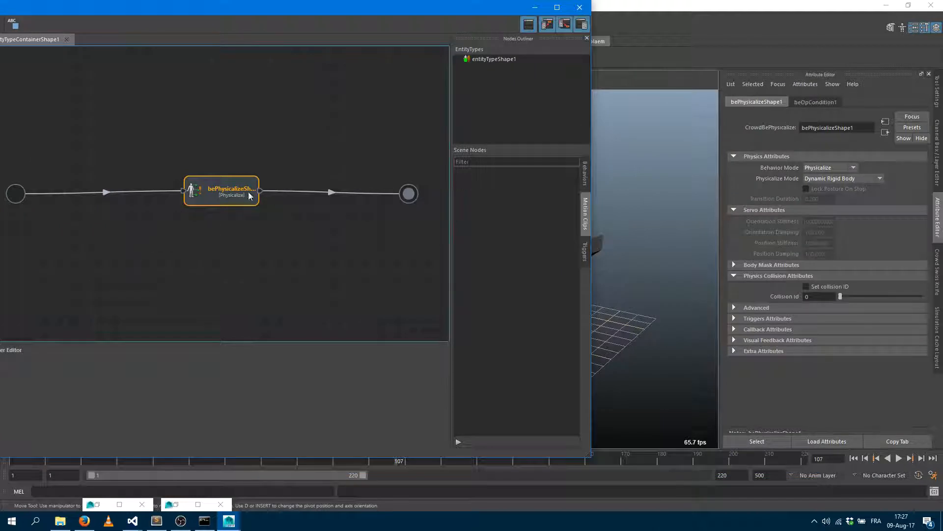
drag(223, 13, 311, 15)
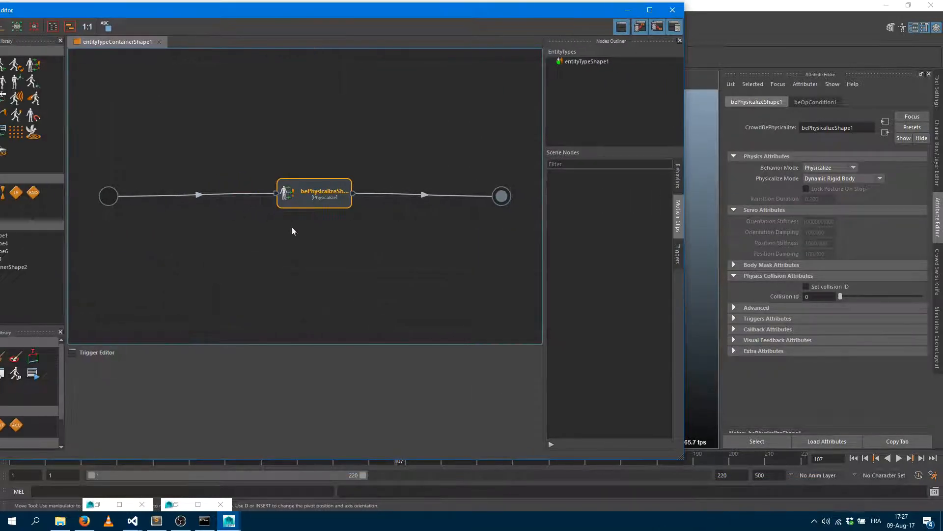
click(353, 195)
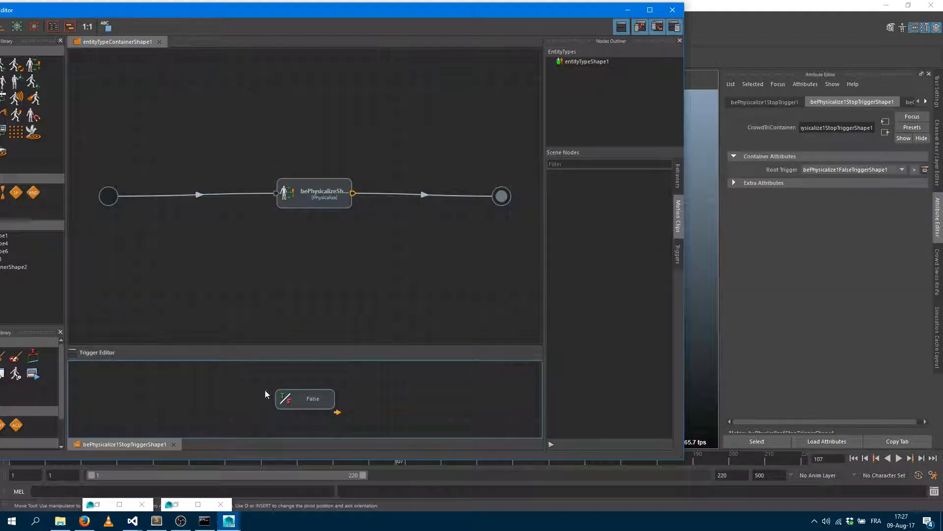
click(312, 399)
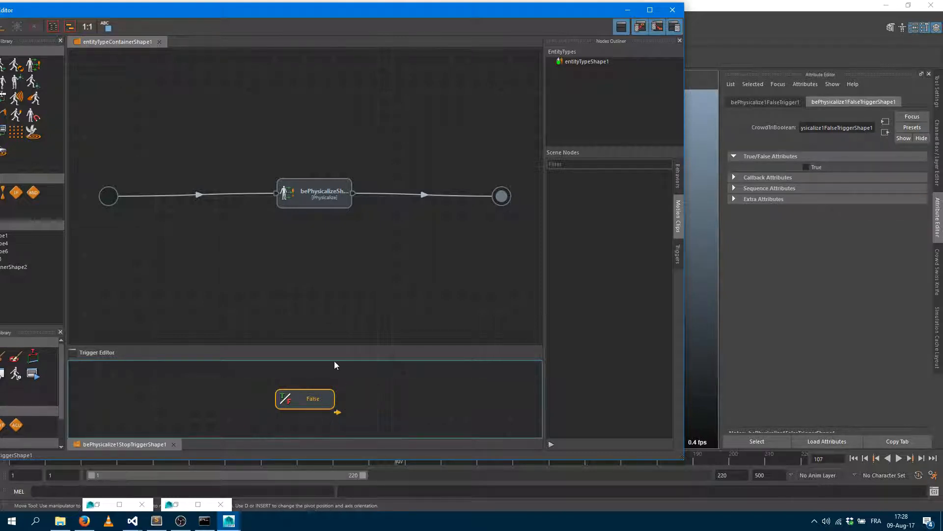
click(806, 167)
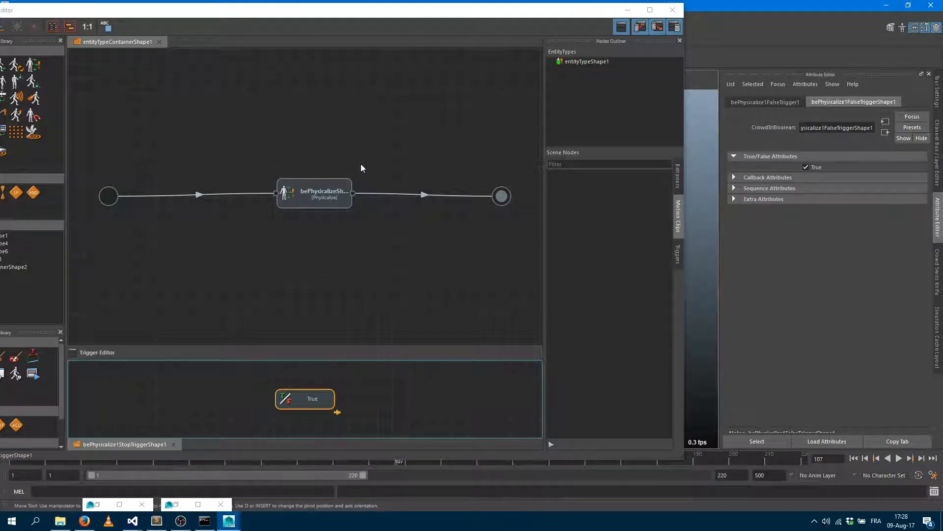
click(308, 202)
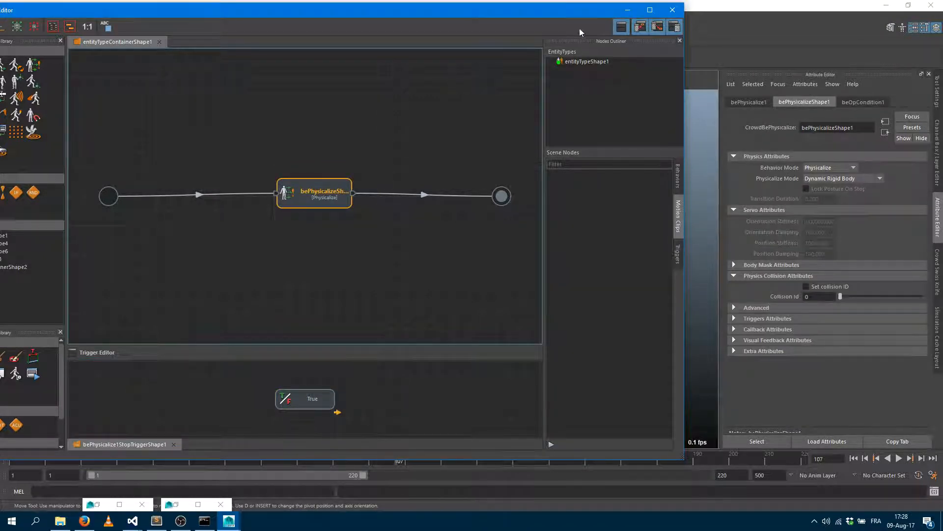
click(627, 10)
Step: Replay the simulation from the first frame and examine up close, shaded and in wireframe, how the physicalized characters fall onto the terrain
click(855, 458)
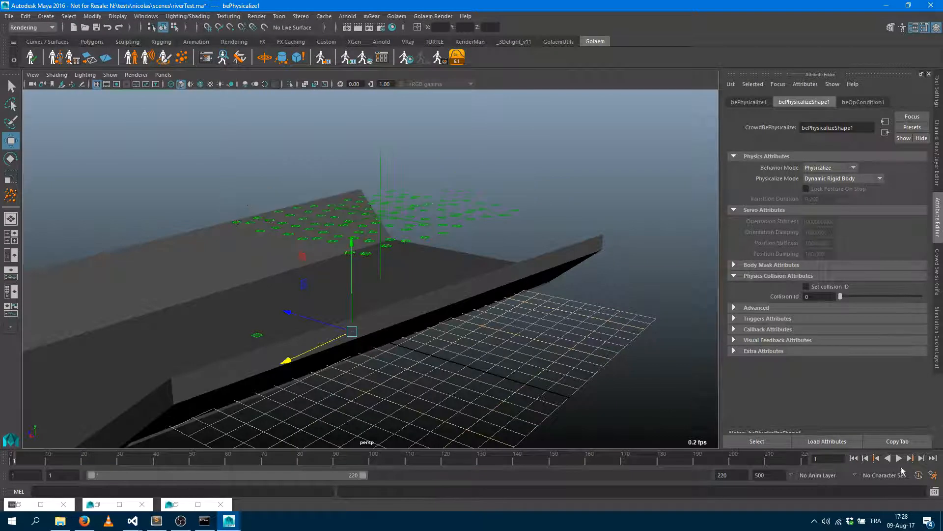
click(899, 458)
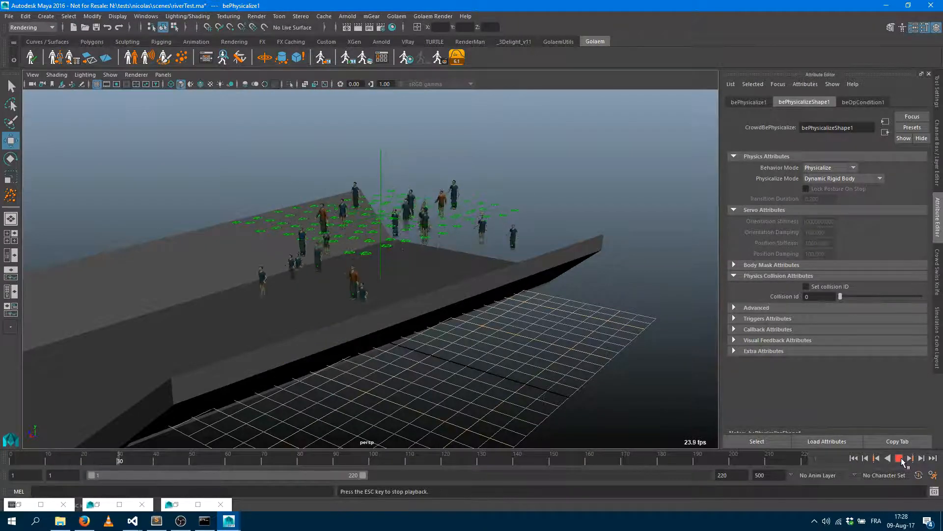
alt+drag(463, 294, 451, 313)
alt+middle_drag(451, 313, 360, 308)
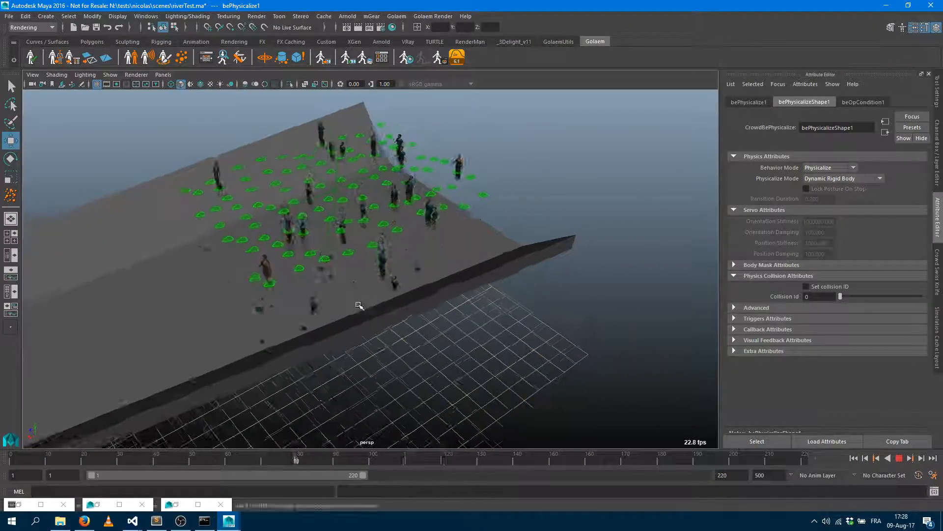
alt+right_drag(360, 308, 493, 301)
alt+middle_drag(493, 301, 533, 302)
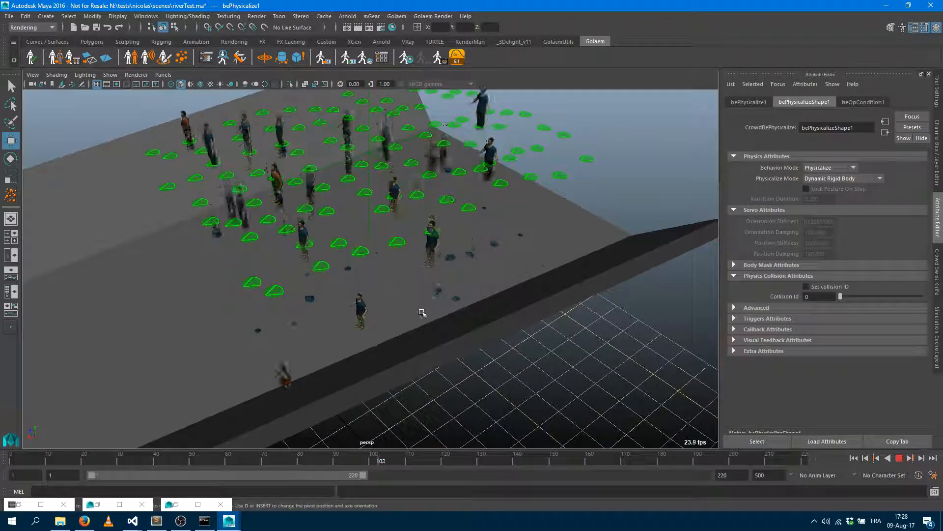
click(171, 85)
alt+drag(438, 247, 411, 291)
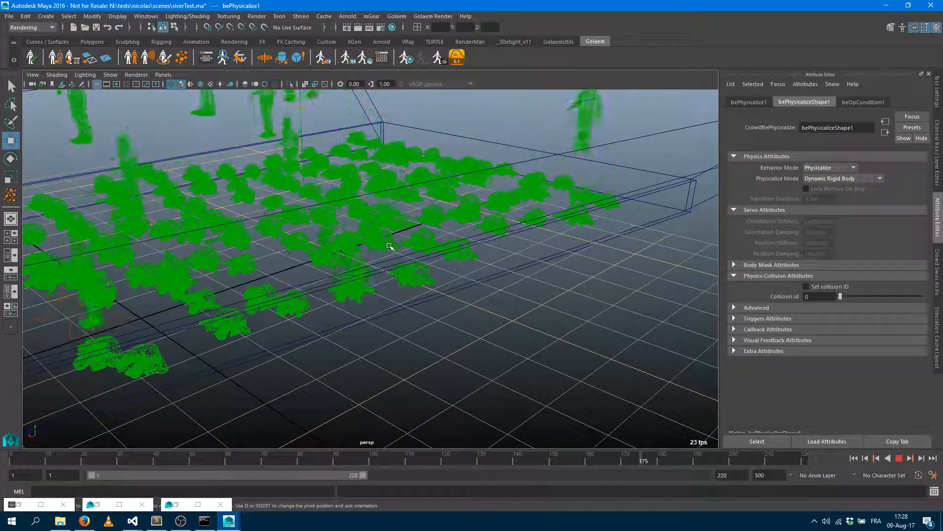
alt+right_drag(350, 331, 411, 307)
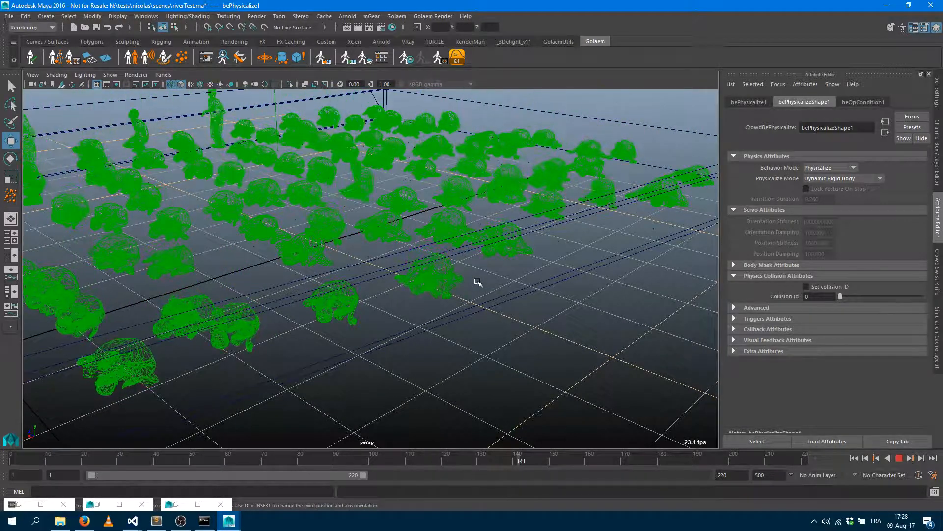
click(898, 458)
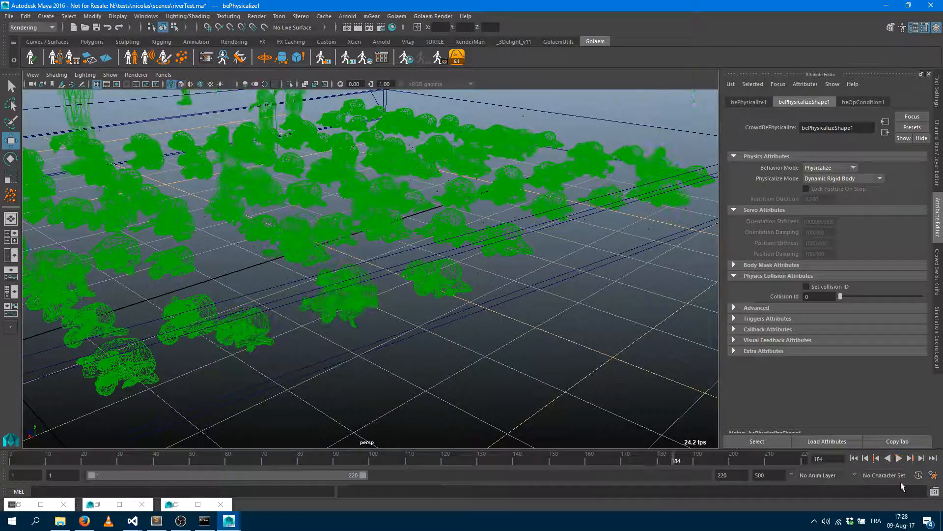
Step: Set bePhysicalizeShape1's Physicalize Mode to Local Servo Rigid Body and return the perspective view to shaded display
click(840, 179)
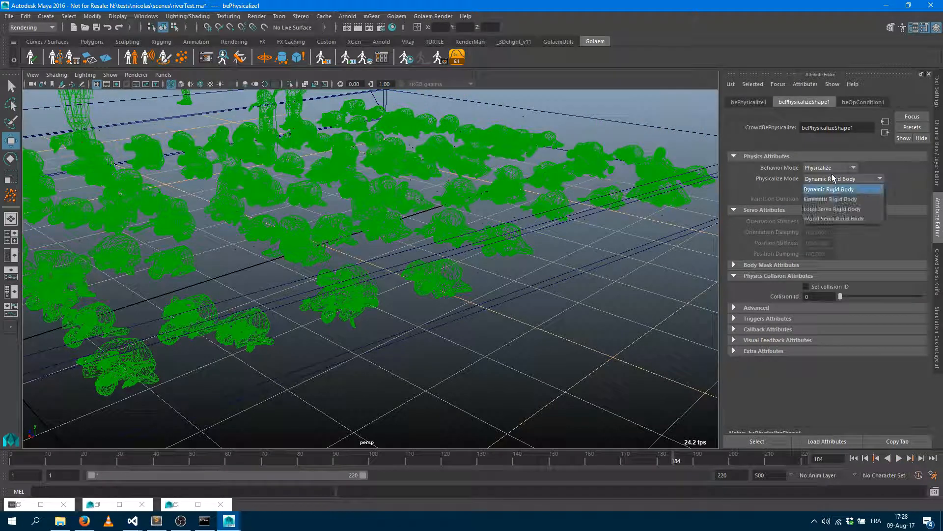
click(836, 209)
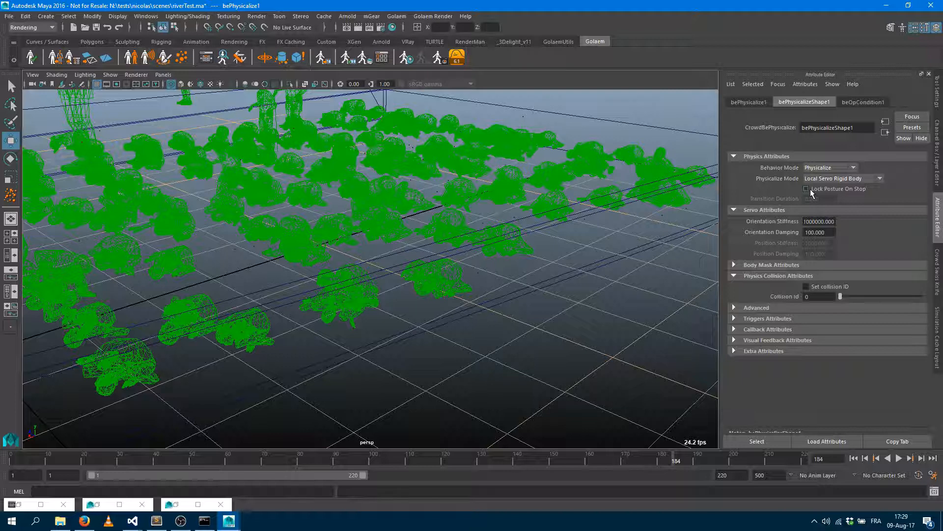
click(181, 84)
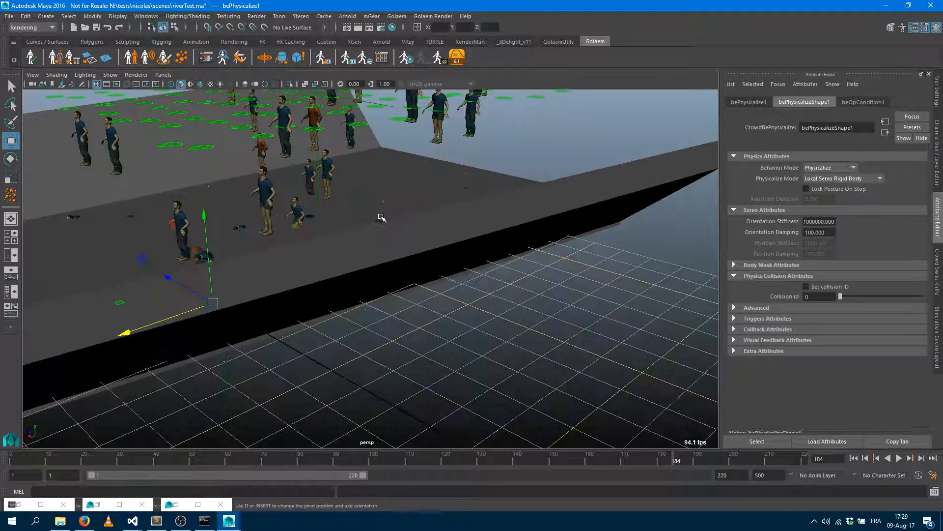
alt+drag(382, 217, 449, 221)
alt+middle_drag(442, 197, 580, 228)
alt+drag(557, 253, 529, 250)
alt+middle_drag(526, 240, 468, 306)
Step: Replay the simulation from the first frame with the Behavior Editor moved aside, and check the fallen characters' poses in wireframe
click(207, 58)
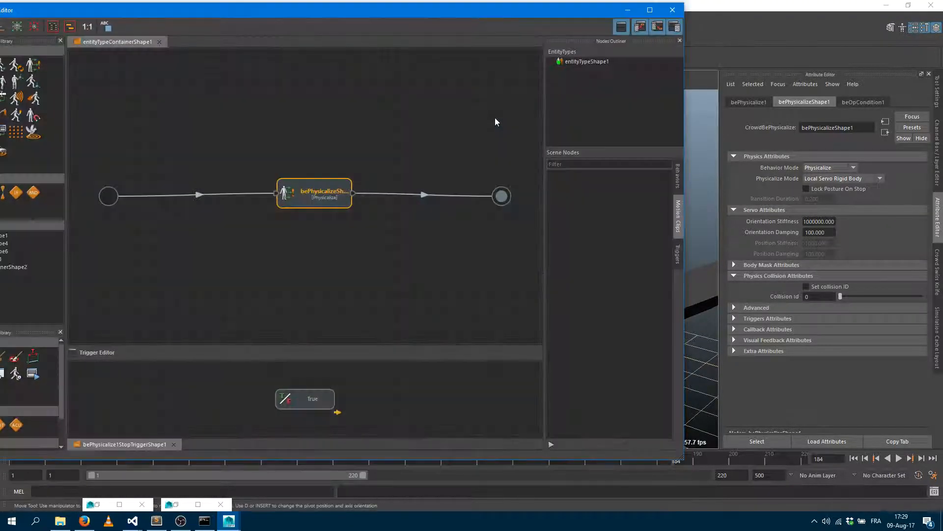
drag(98, 10, 197, 13)
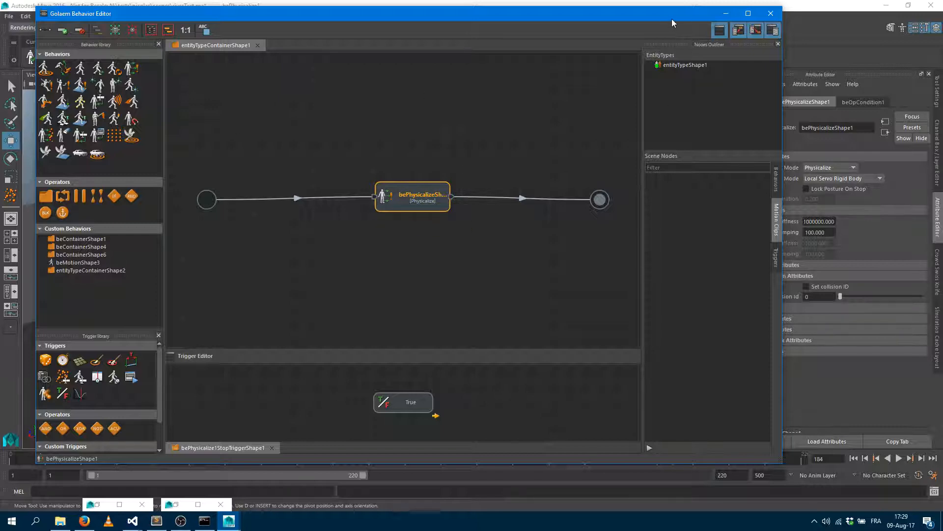
drag(671, 14, 225, 257)
click(855, 458)
click(902, 459)
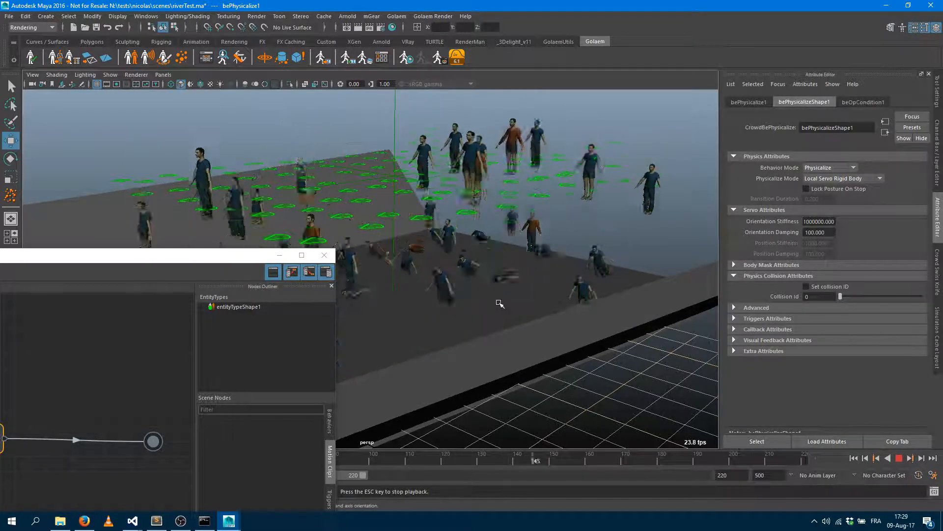
click(172, 83)
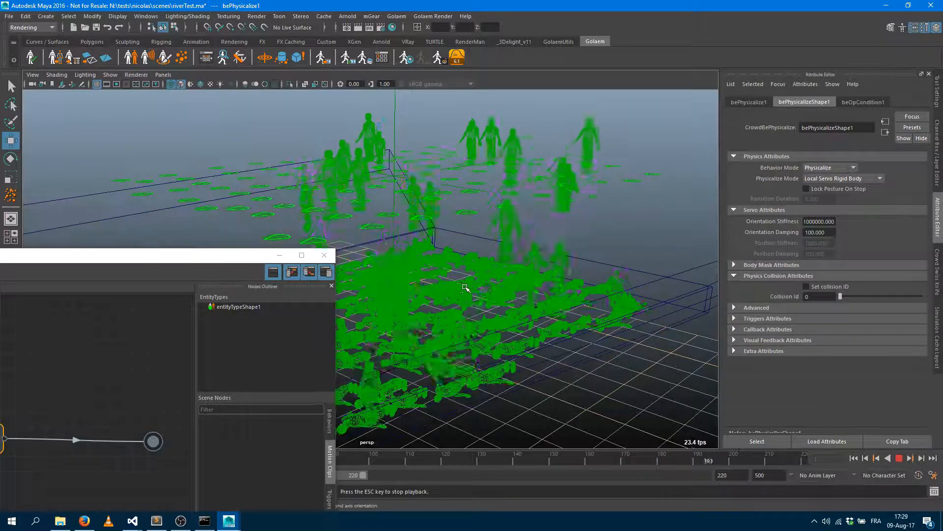
click(900, 460)
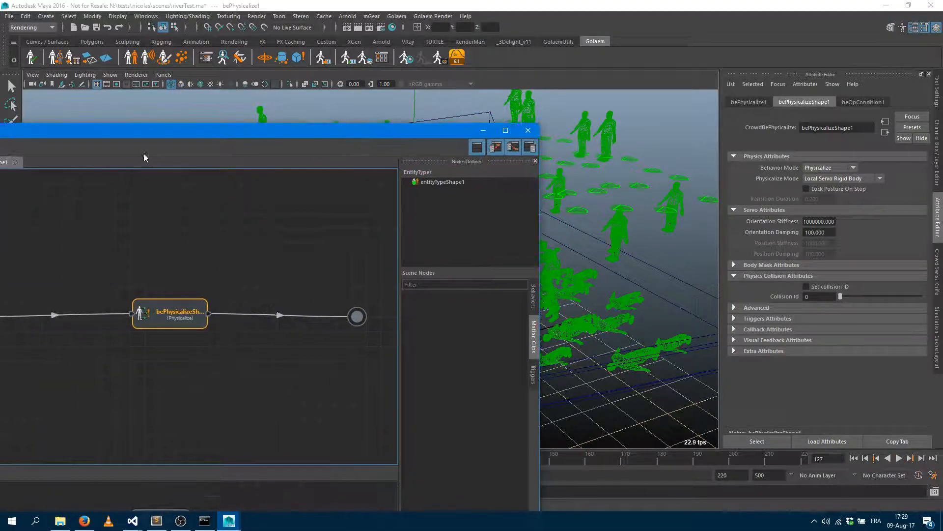
Step: Add a Motion behavior in parallel with the Physicalize behavior in the Behavior Editor graph and select it
drag(89, 108, 179, 102)
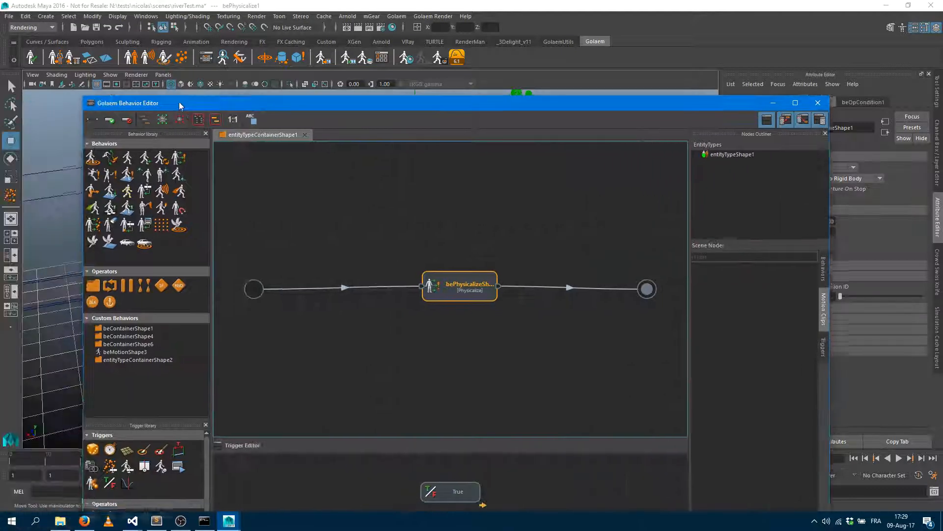
drag(126, 158, 476, 316)
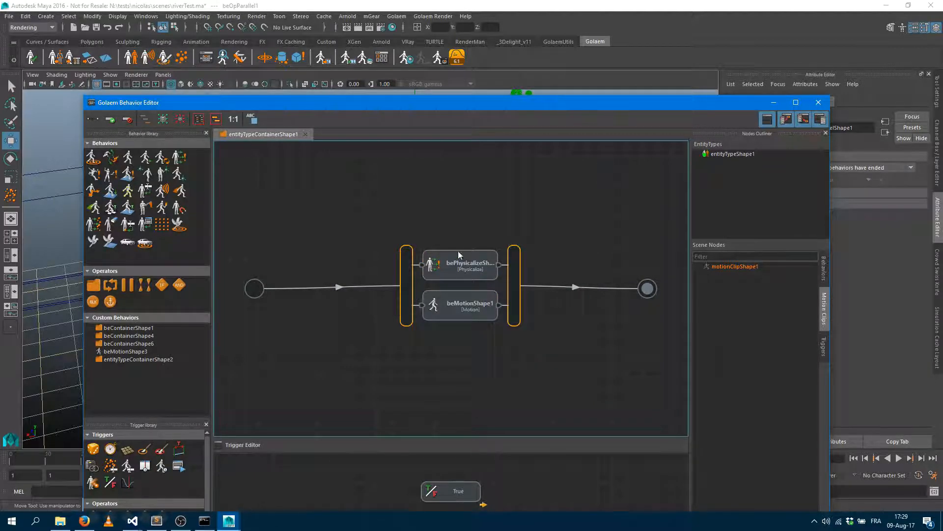
double_click(451, 311)
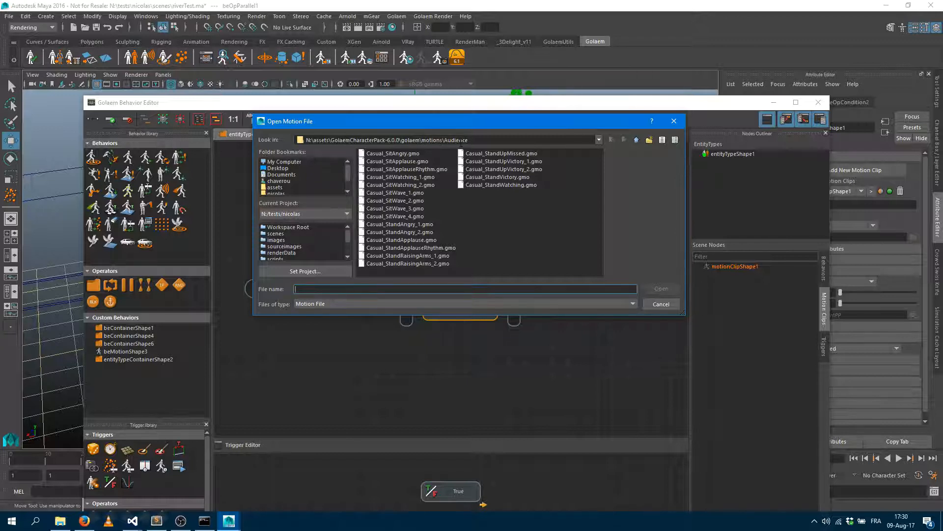
Step: Load Casual_SitWatching_1.gmo, Casual_SitWatching_2.gmo and Casual_StandWatching.gmo as the Motion behavior's clips and minimize the Behavior Editor
click(421, 178)
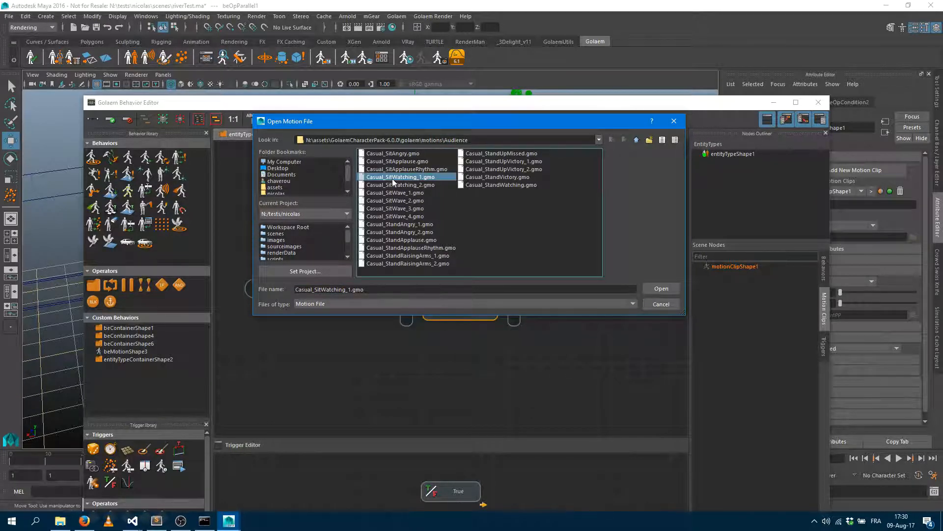
shift+click(419, 185)
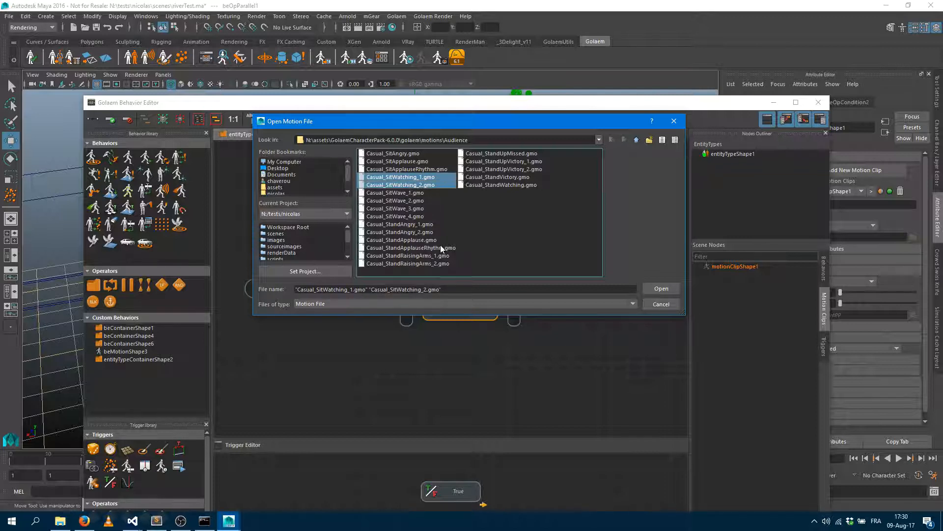
ctrl+click(502, 185)
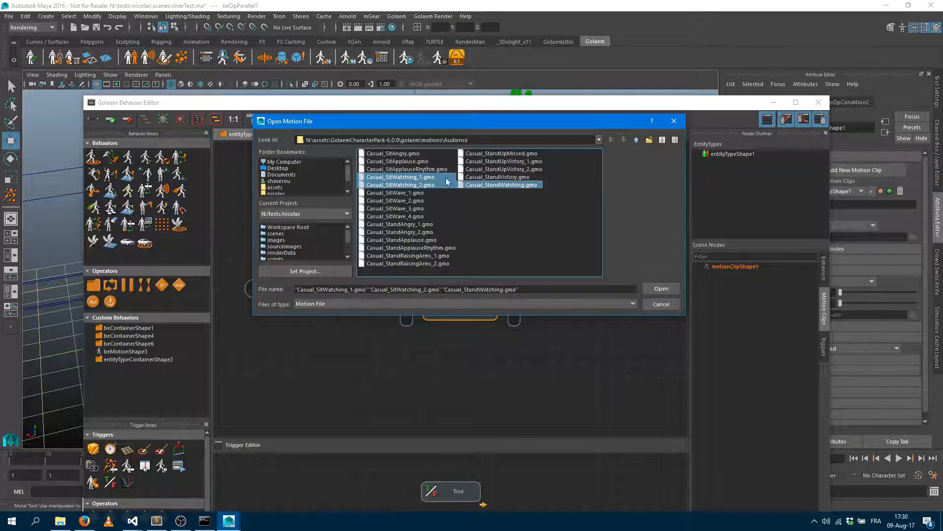
click(664, 289)
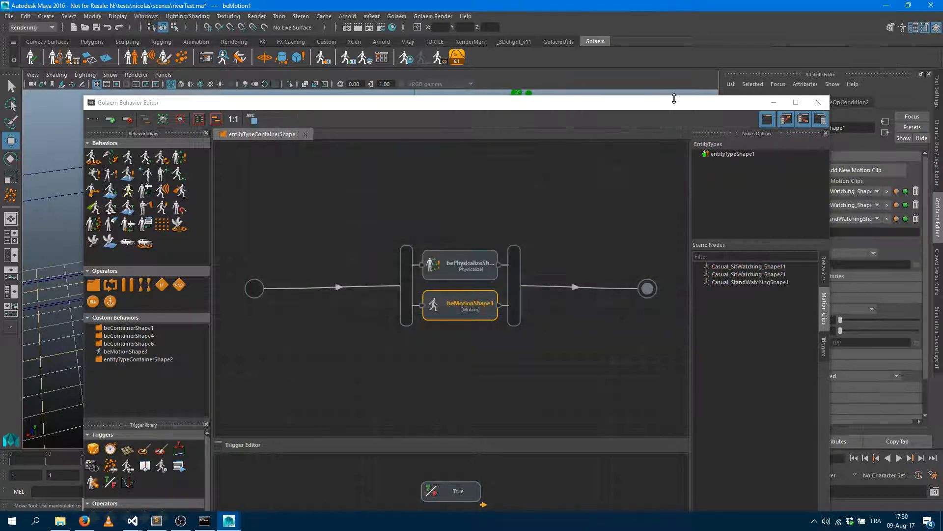
drag(674, 105, 396, 67)
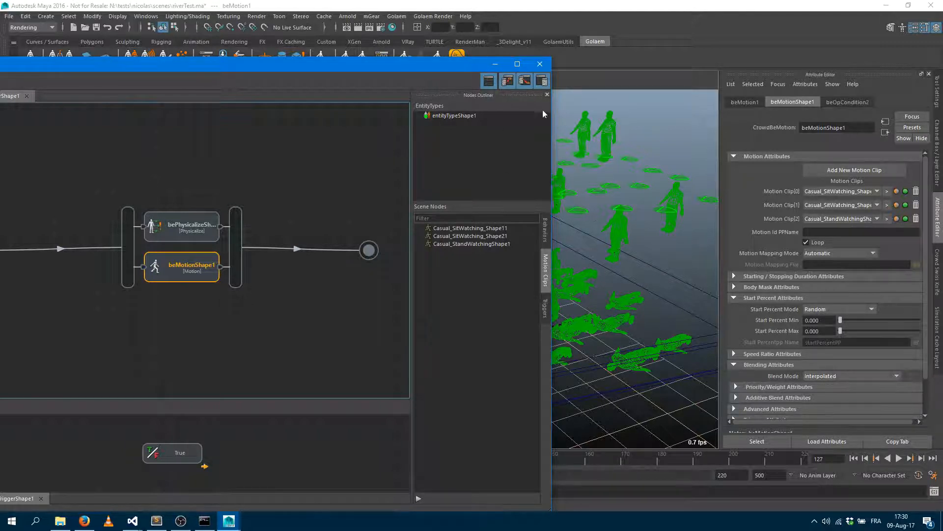
click(494, 65)
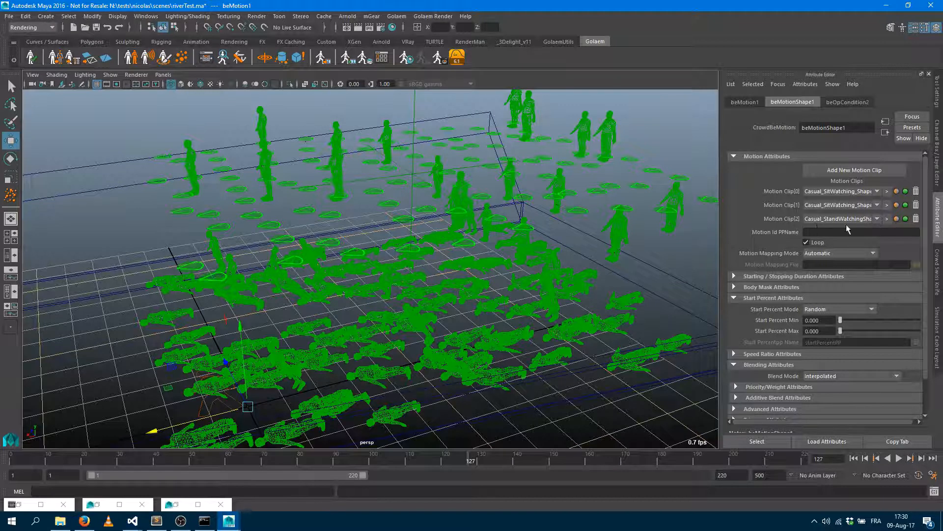
Step: Replay the simulation from the first frame, check the animated characters' falls up close in wireframe and shaded display, and stop playback
click(853, 458)
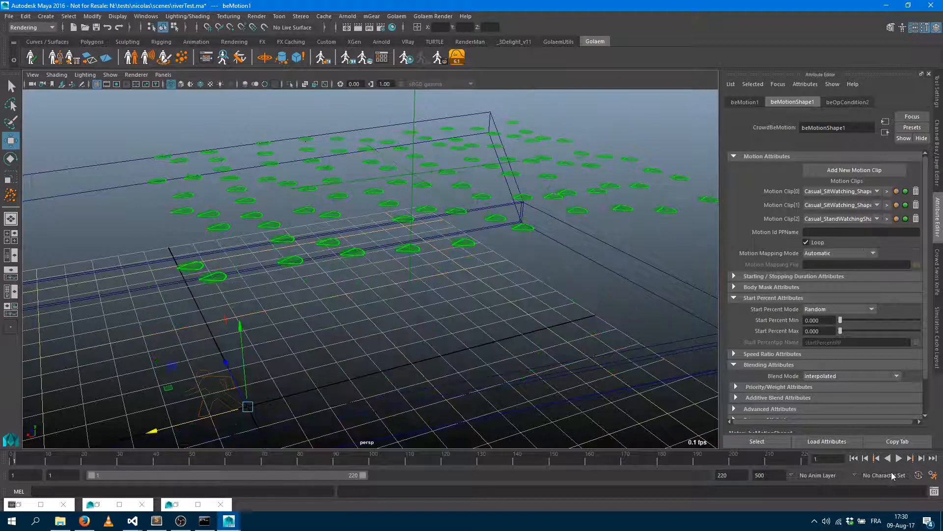
click(898, 458)
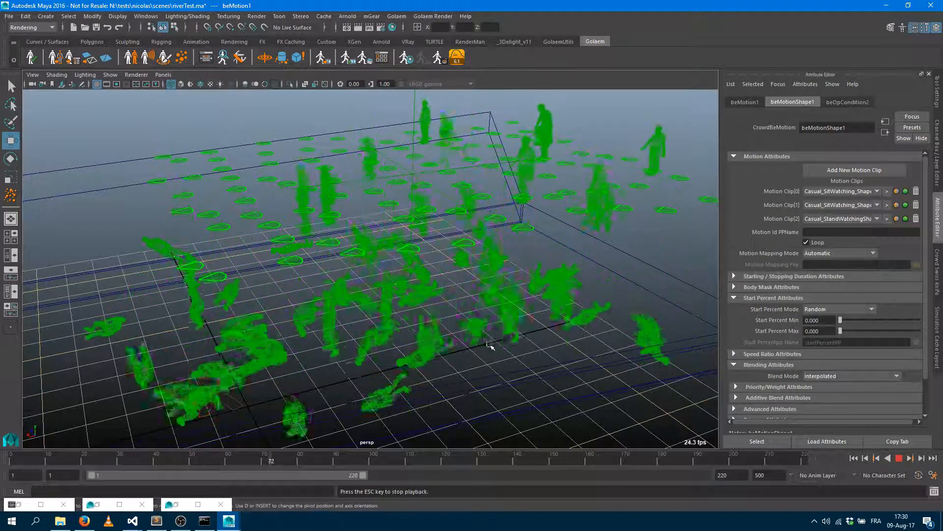
alt+middle_drag(627, 328, 476, 321)
alt+right_drag(403, 319, 564, 331)
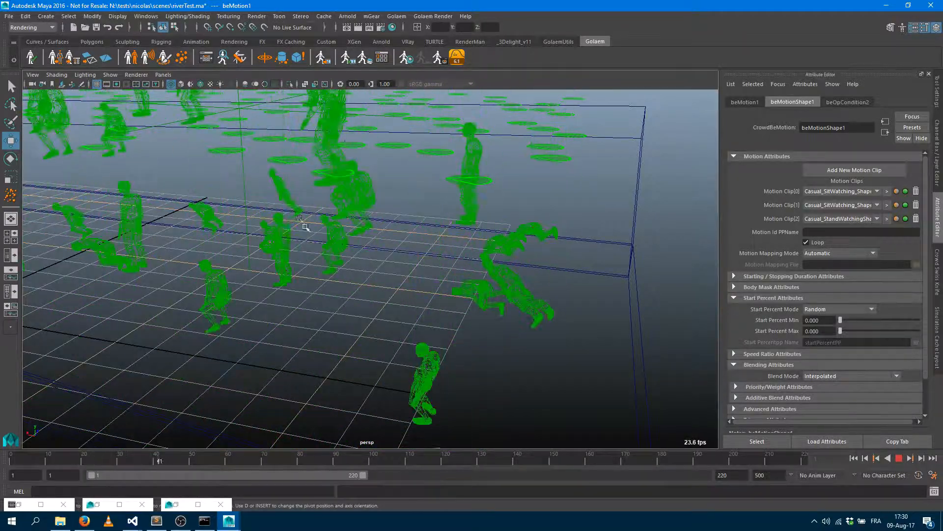
click(182, 85)
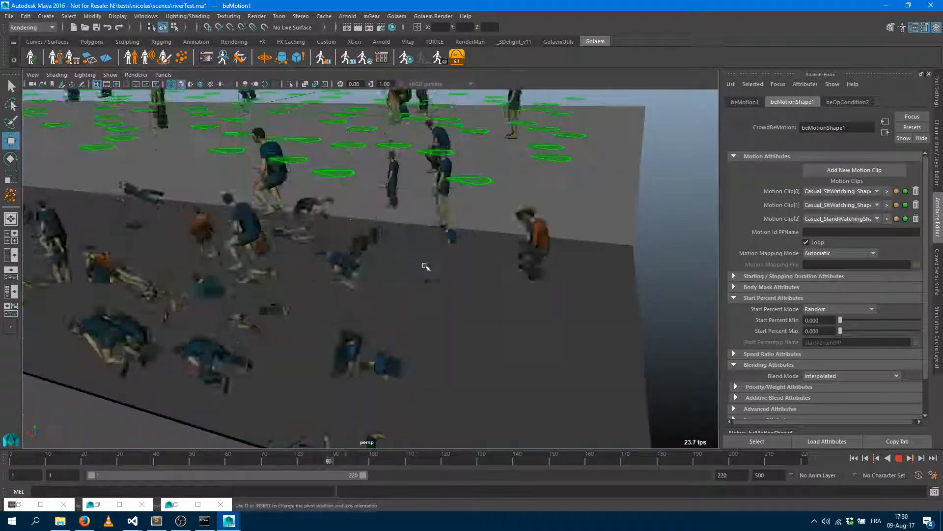
mouse_move(425, 267)
alt+mouse_down()
mouse_move(434, 286)
mouse_move(524, 275)
mouse_move(351, 245)
mouse_move(473, 195)
alt+mouse_up()
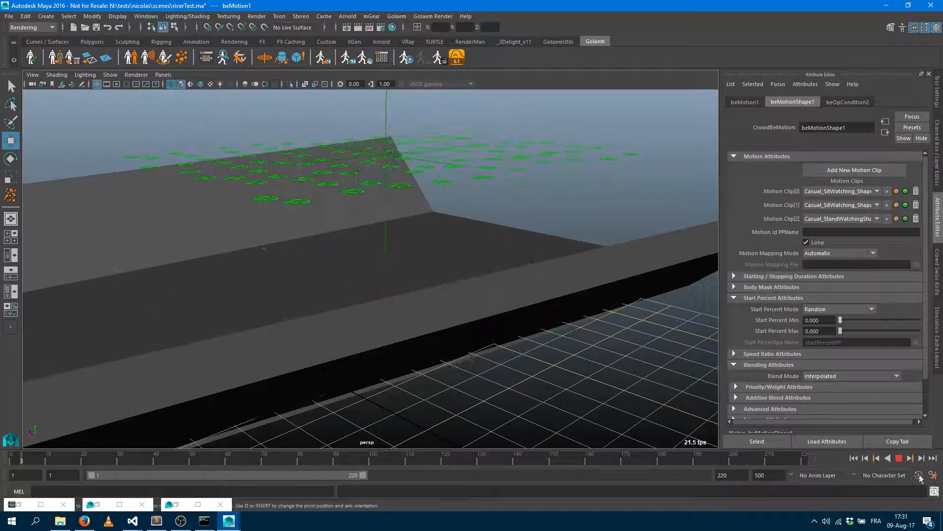
click(899, 459)
Step: Select pCube1 through pCube12 in the environment group and create Golaem rigid bodies from them
alt+drag(376, 275, 417, 299)
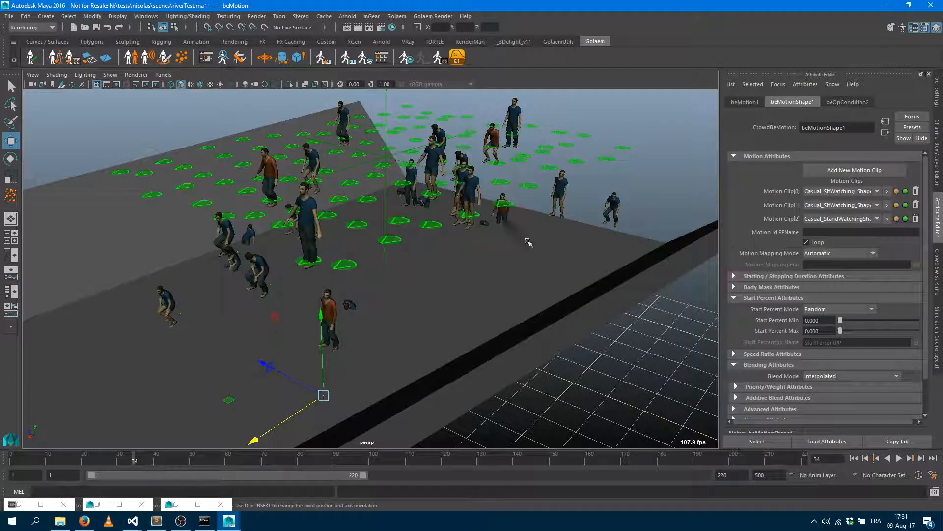
click(503, 271)
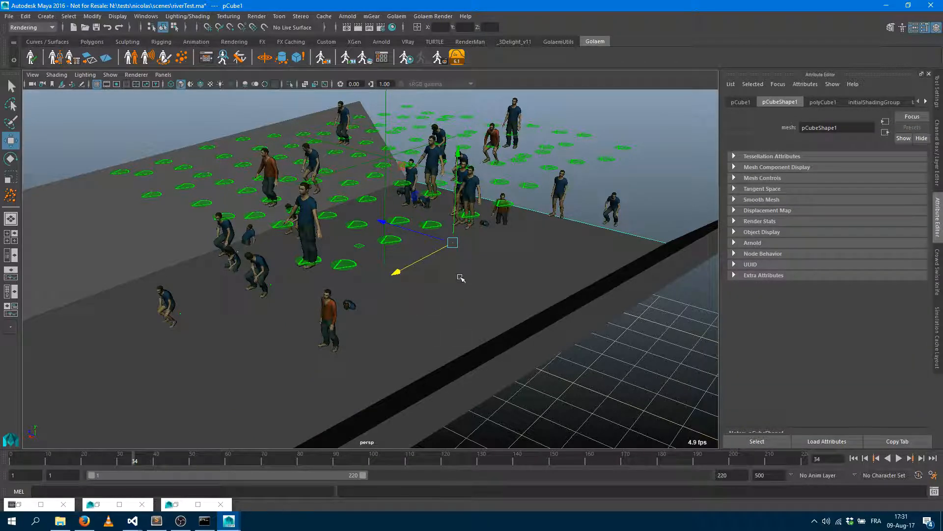
alt+right_drag(334, 288, 199, 266)
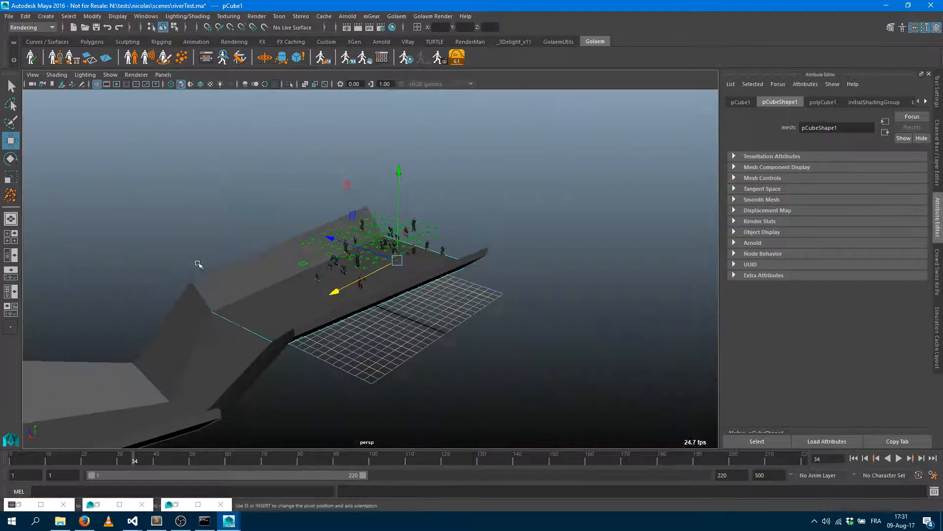
alt+middle_drag(255, 264, 362, 204)
mouse_move(335, 314)
alt+mouse_down()
mouse_move(300, 320)
mouse_move(335, 309)
alt+mouse_up()
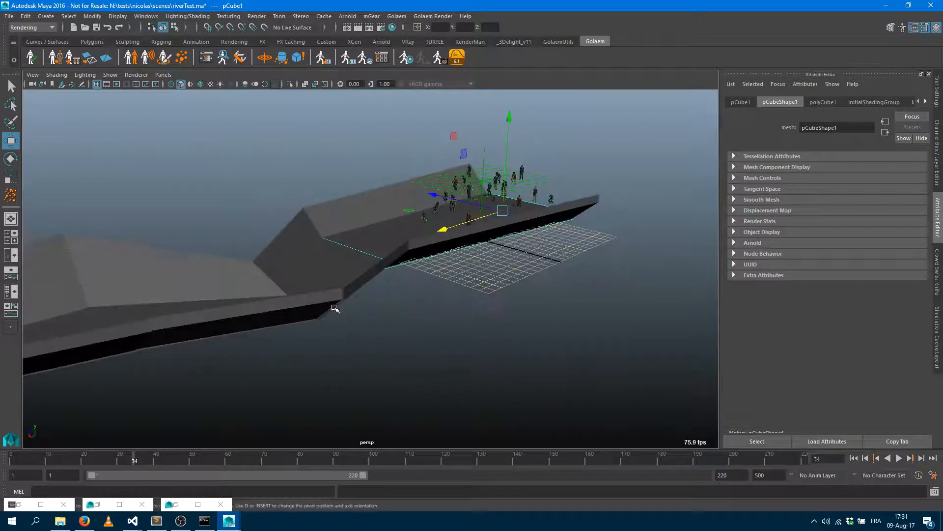
key(shift+o)
click(484, 206)
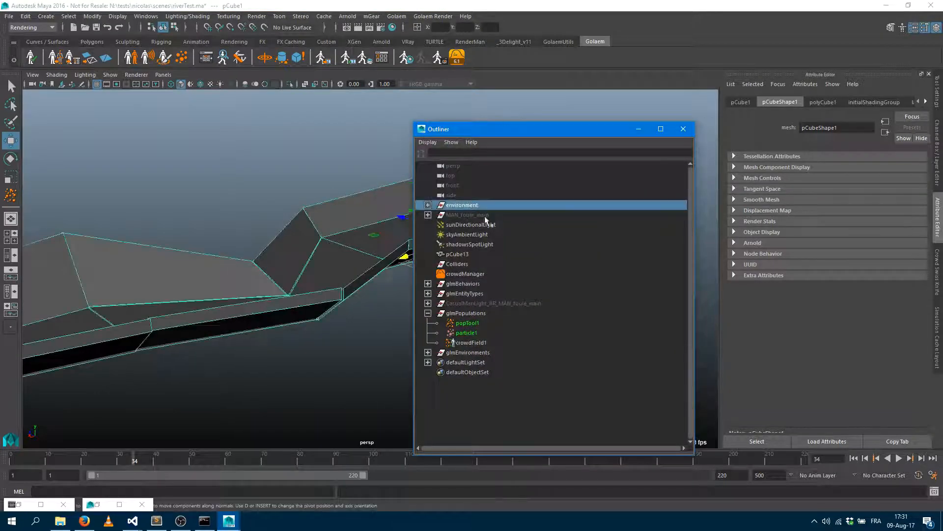
click(427, 205)
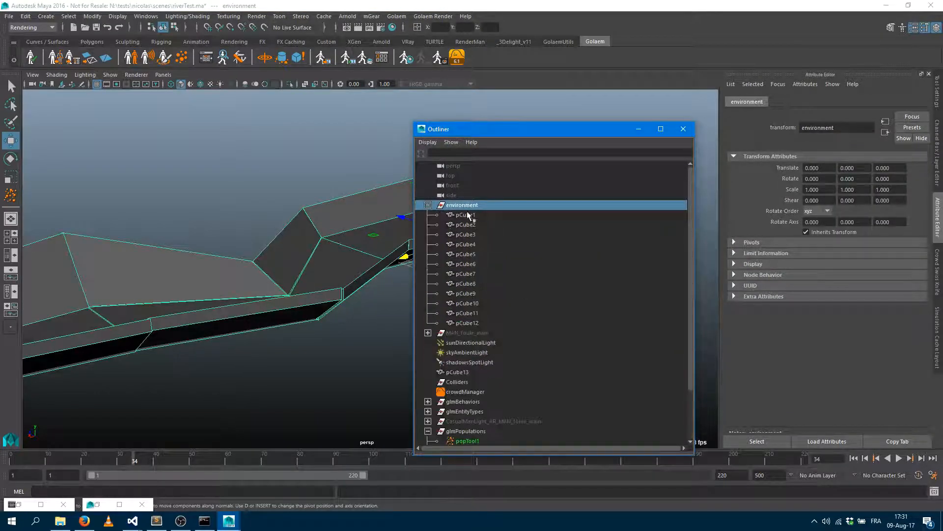
click(466, 214)
shift+click(467, 323)
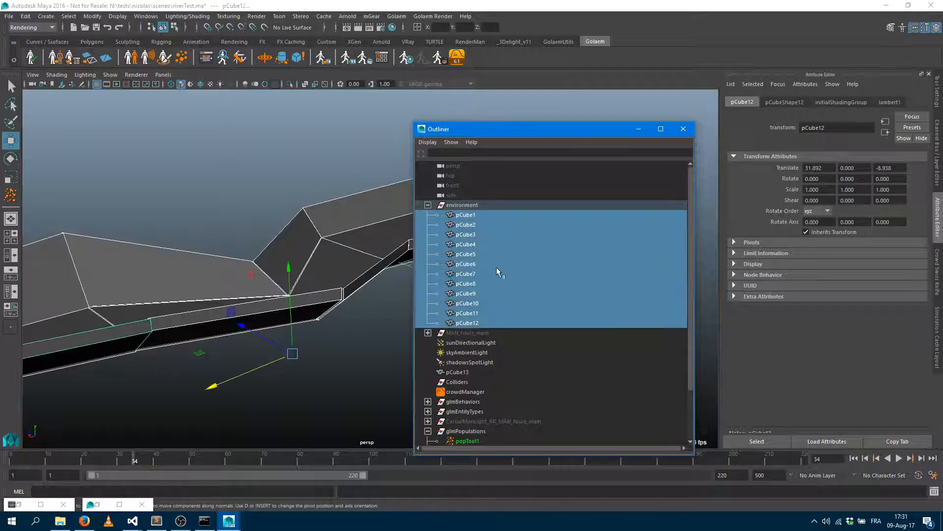
click(640, 129)
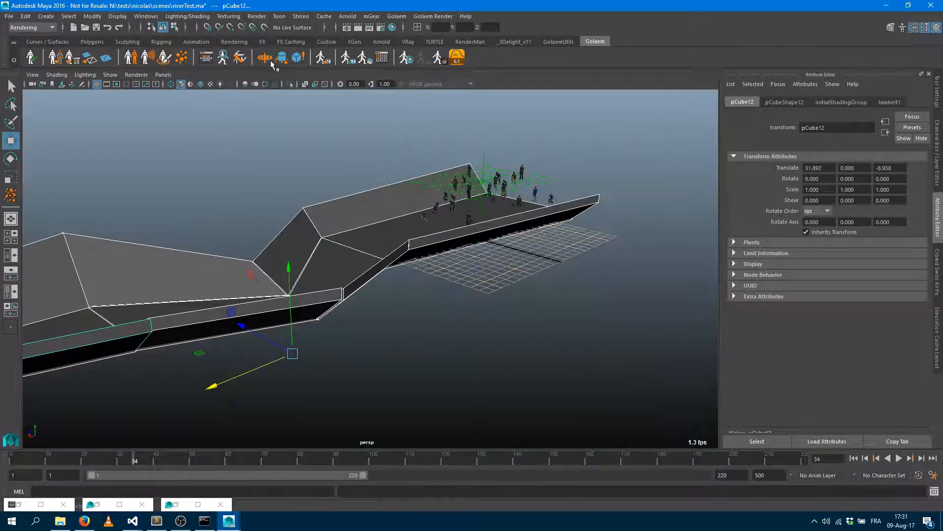
click(299, 58)
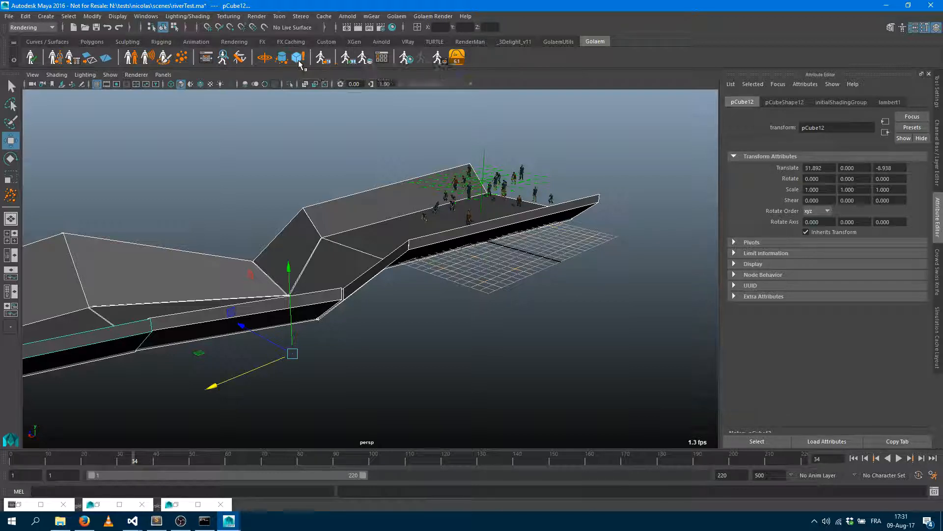
Step: Group the twelve pCube crowdRigidBody nodes and rename the group glmColliders
key(shift+o)
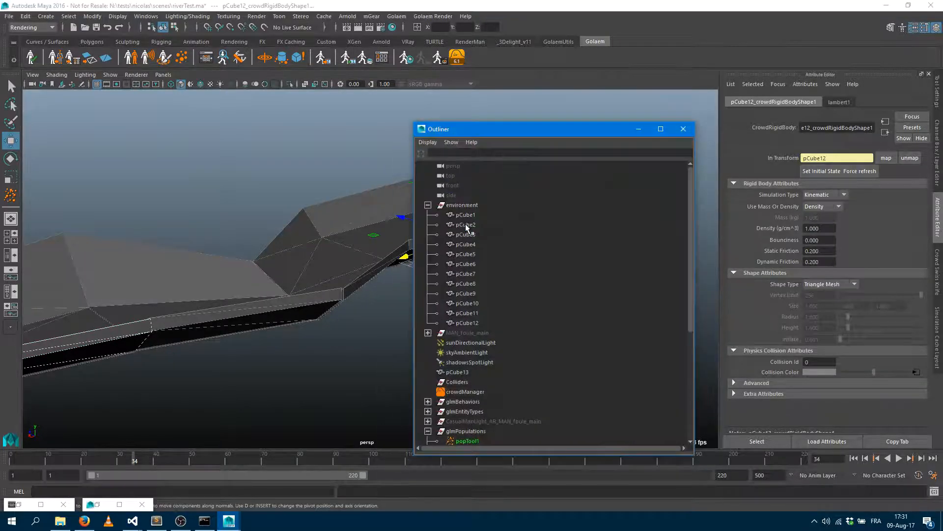
scroll(558, 380, down, 6)
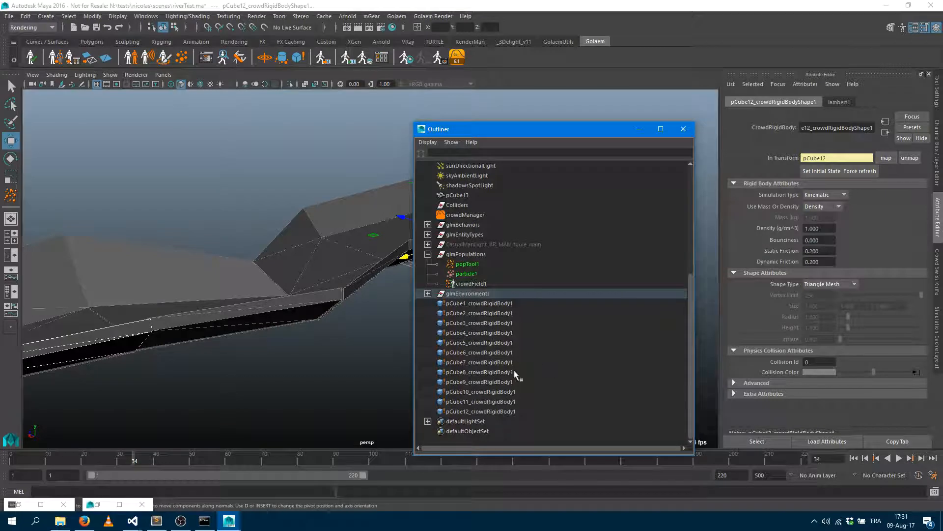
click(481, 304)
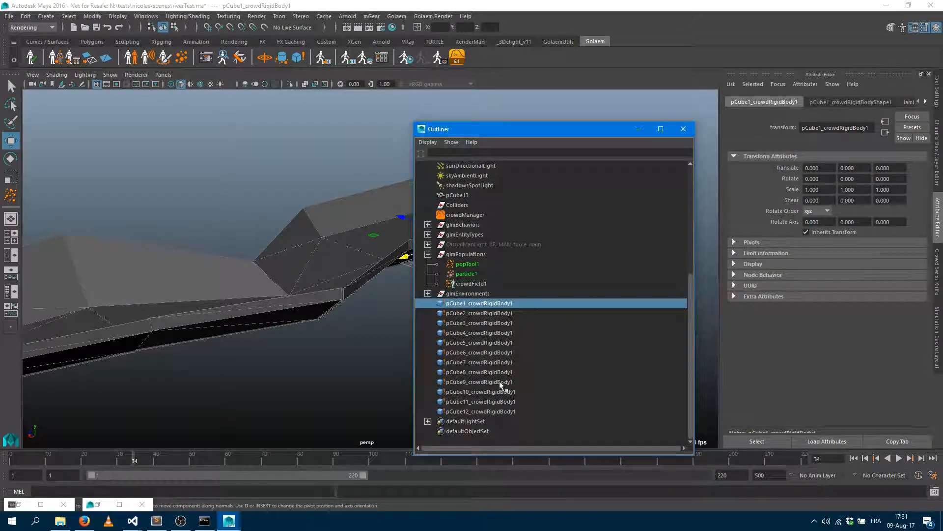
shift+click(506, 412)
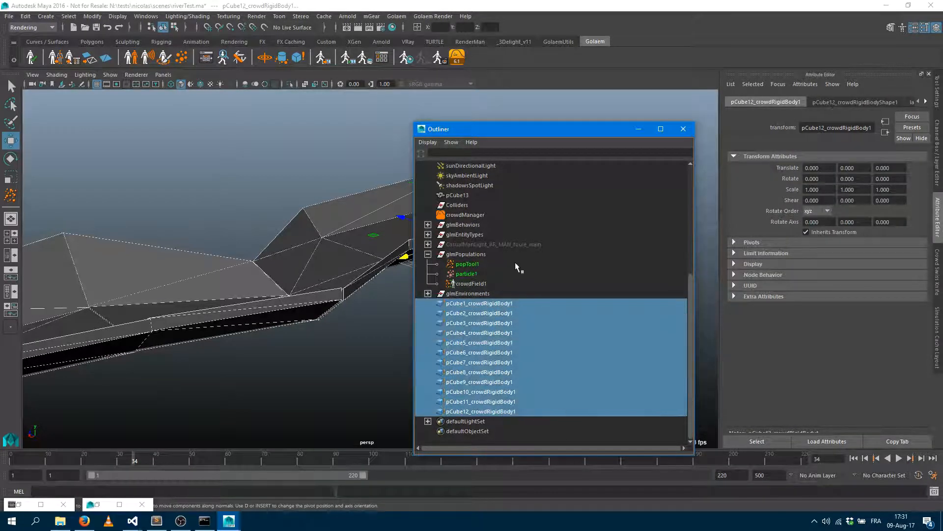
key(ctrl+g)
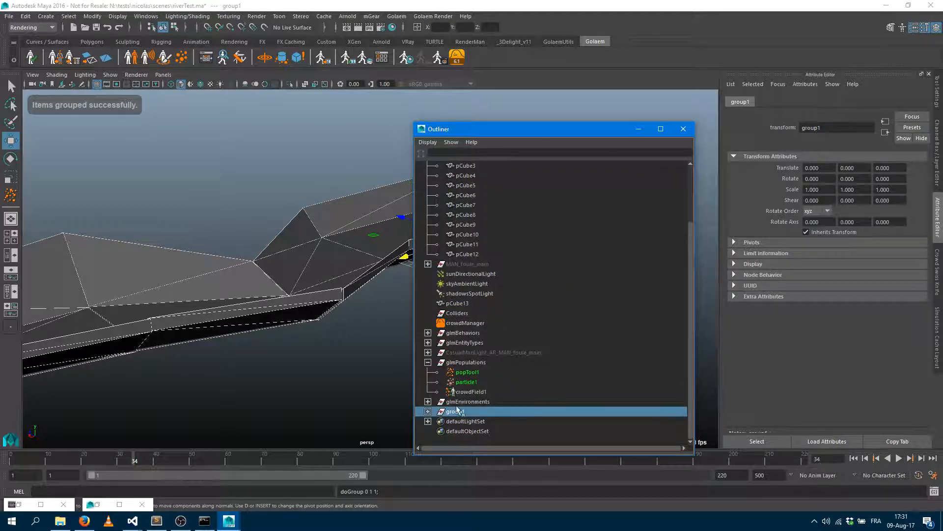
double_click(457, 412)
text(glmColliders)
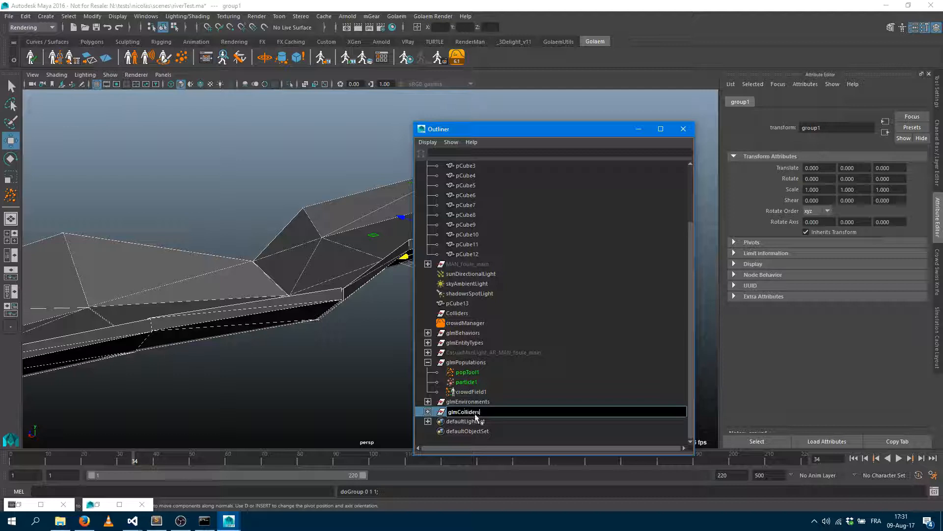
key(Return)
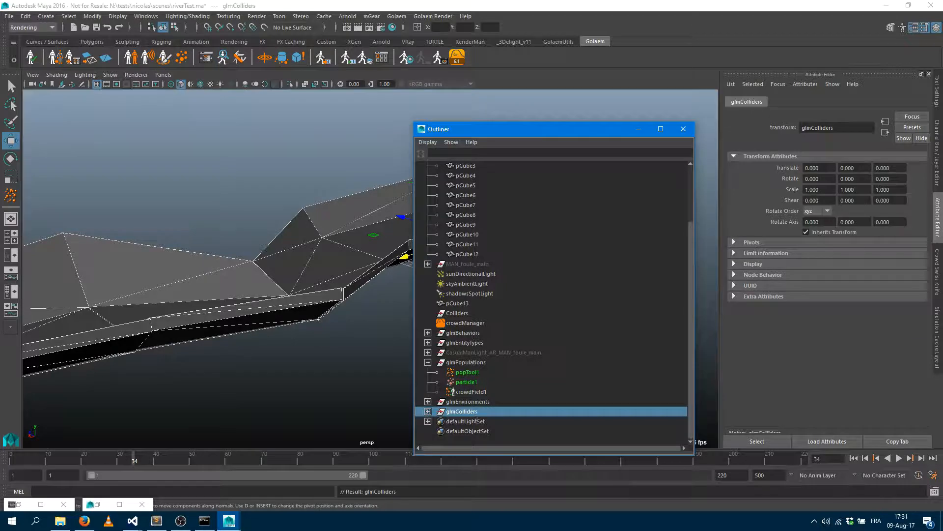
Step: Select pCube1_crowdRigidBody1 inside the glmColliders group, view it on the terrain and examine its rigid body shape attributes
click(428, 411)
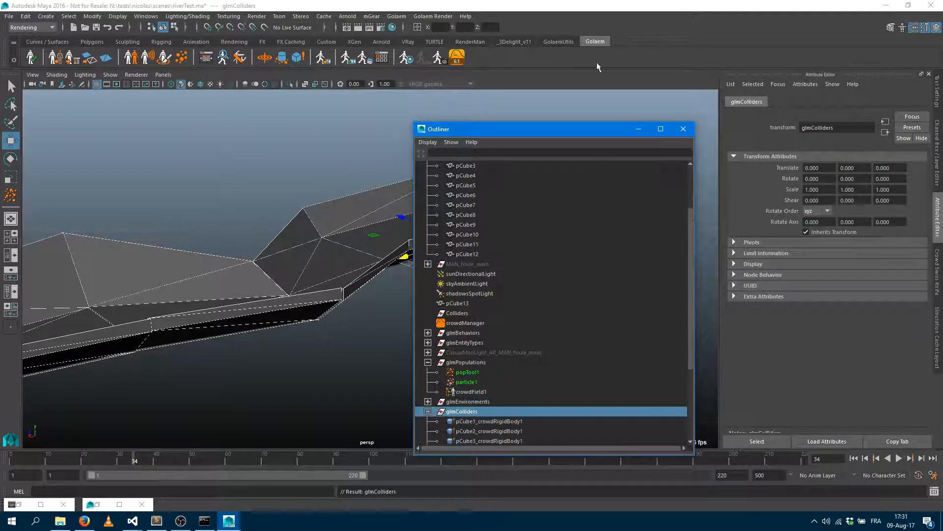
drag(552, 129, 548, 36)
scroll(511, 241, down, 4)
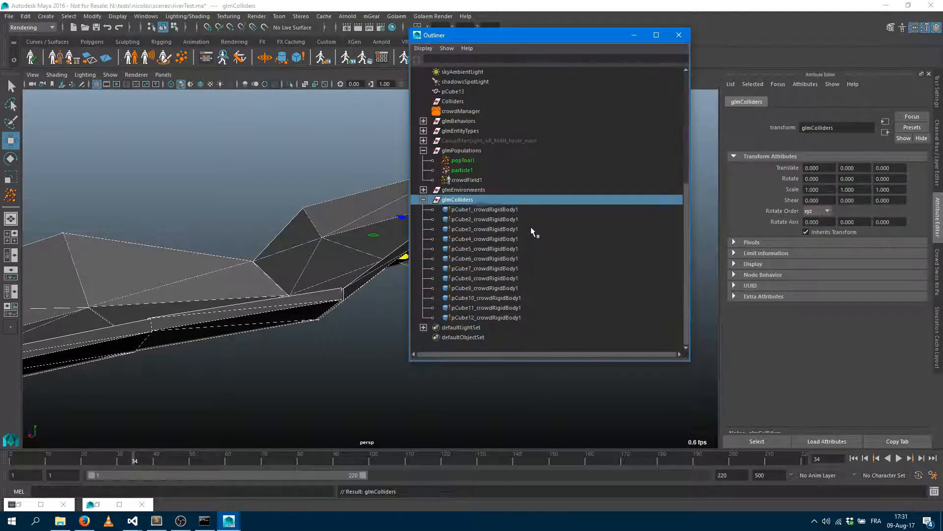
click(487, 209)
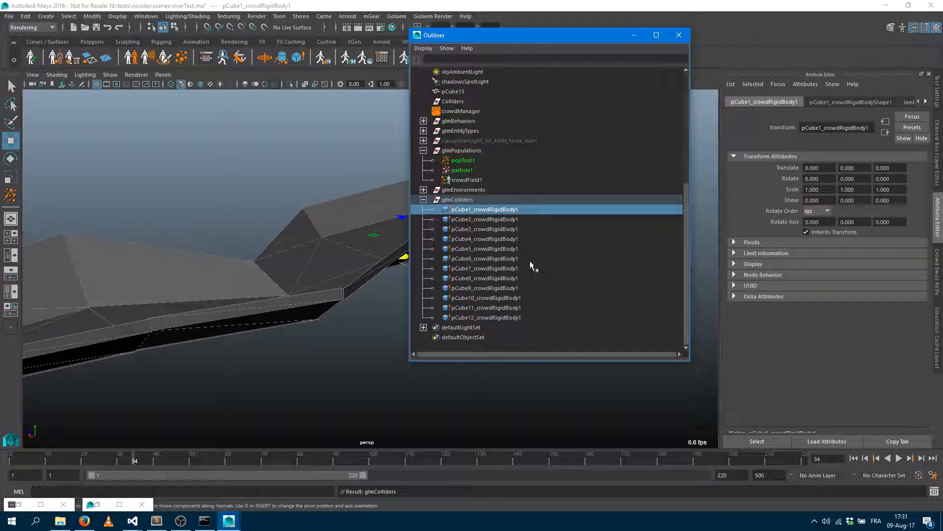
drag(502, 37, 620, 224)
alt+drag(346, 211, 381, 259)
alt+middle_drag(381, 259, 299, 197)
alt+right_drag(299, 197, 467, 333)
alt+middle_drag(393, 331, 475, 337)
alt+drag(475, 337, 339, 406)
click(853, 101)
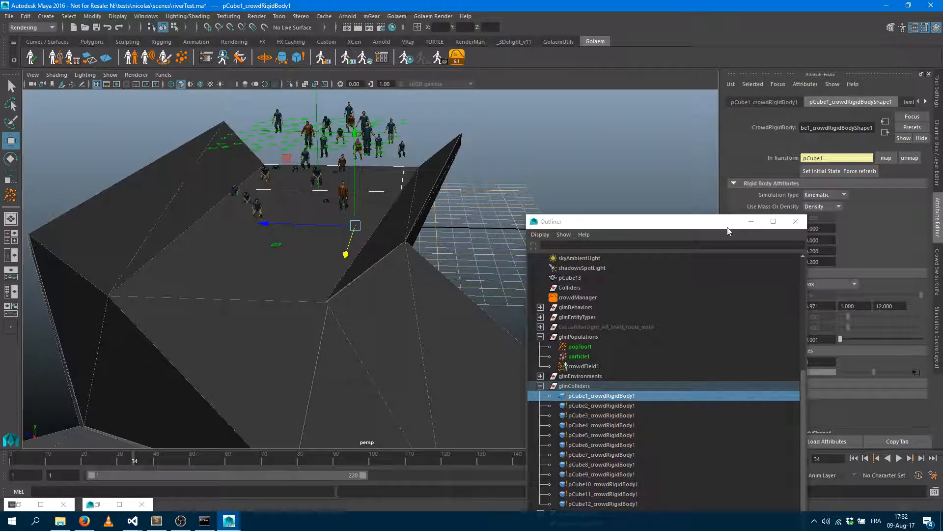
click(748, 224)
click(747, 223)
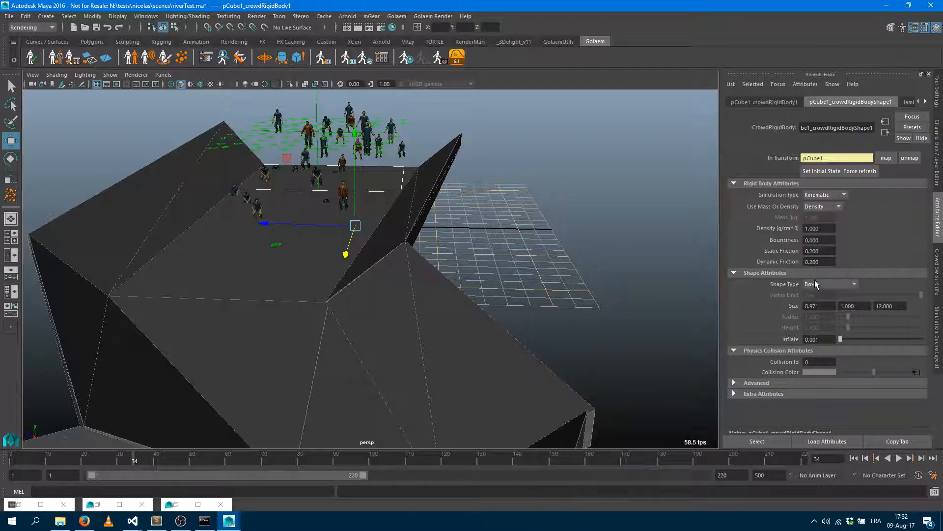
Step: Select pCube2_crowdRigidBody1 in the glmColliders group and set its shape type to Convex Hull
key(alt+o)
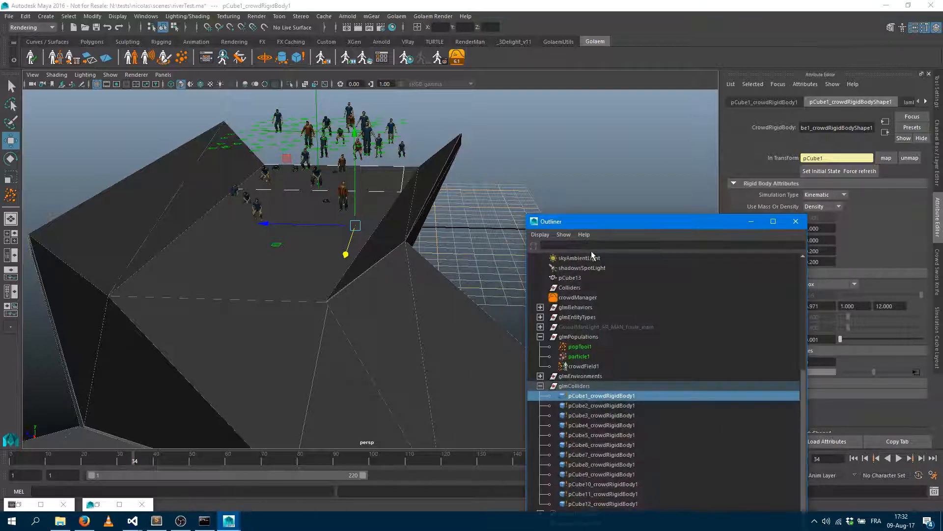
alt+drag(526, 192, 565, 223)
alt+middle_drag(565, 224, 392, 176)
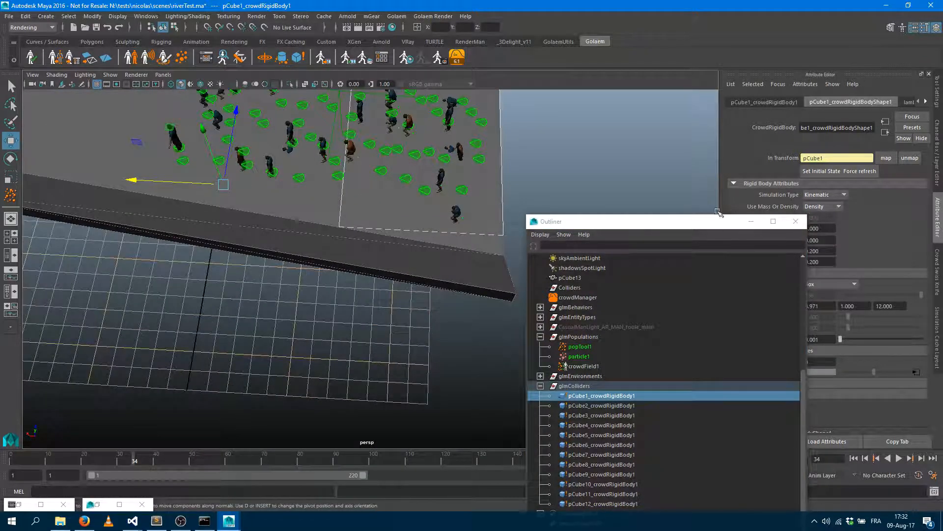
drag(718, 221, 407, 166)
click(288, 351)
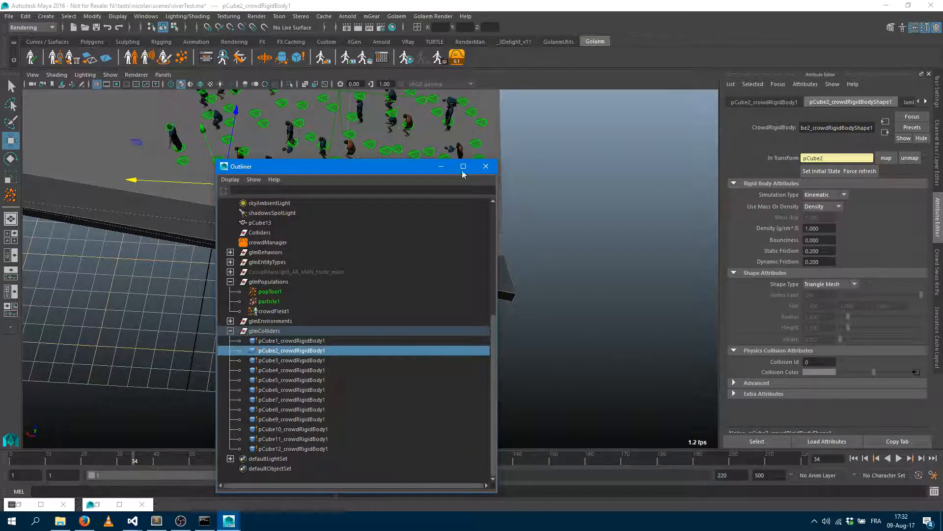
click(442, 167)
alt+drag(317, 282, 463, 325)
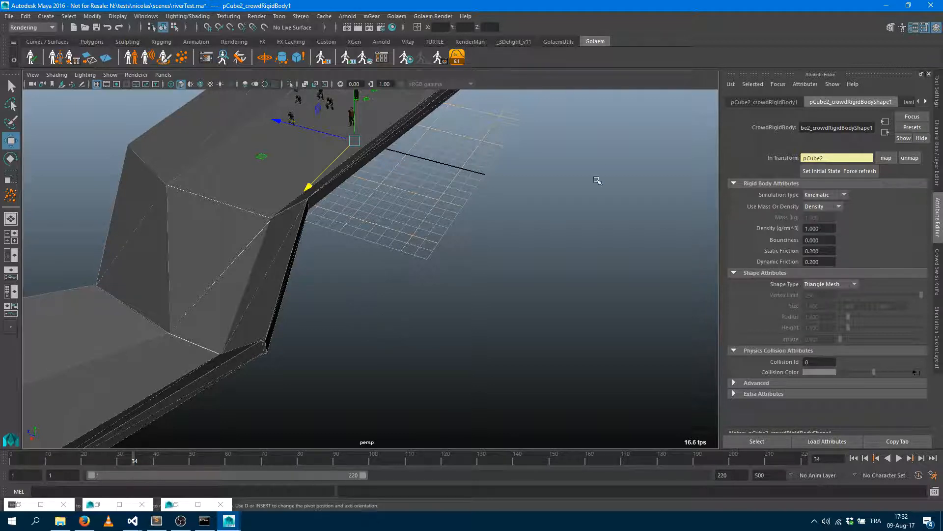
click(825, 284)
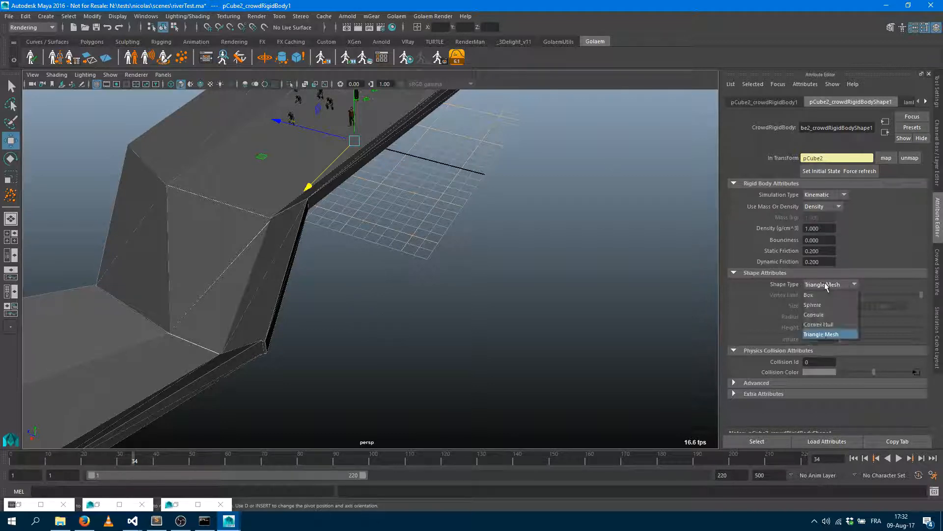
click(837, 325)
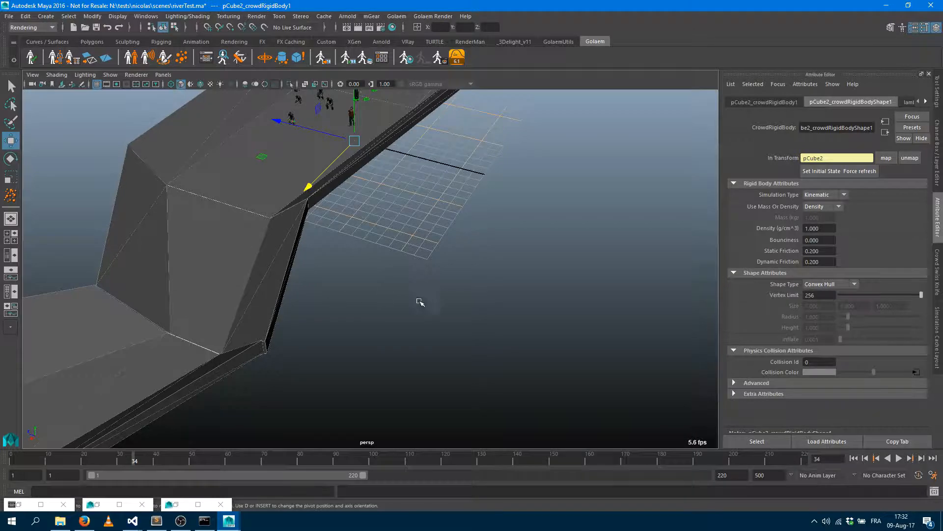
Step: Switch the viewport to wireframe display and view the sloped terrain section covered by the pCube2 collider
alt+drag(420, 302, 537, 296)
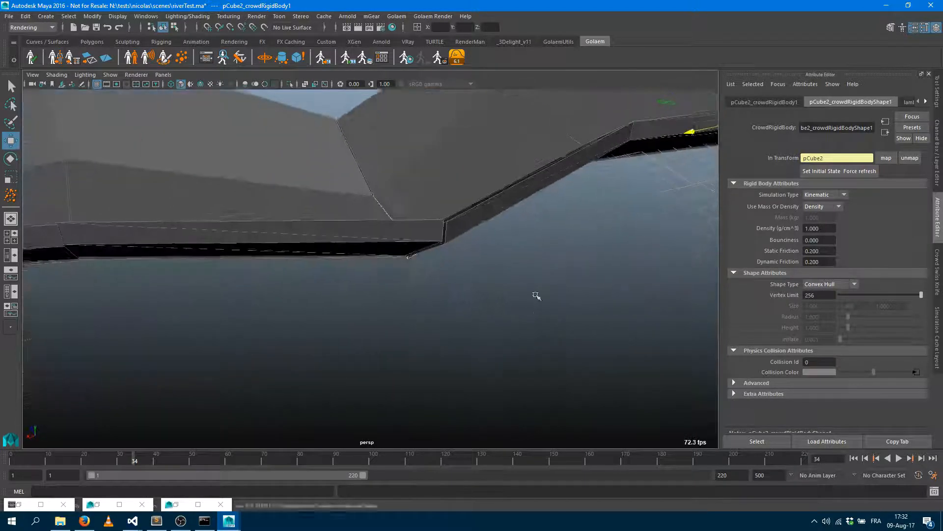
alt+middle_drag(537, 296, 453, 379)
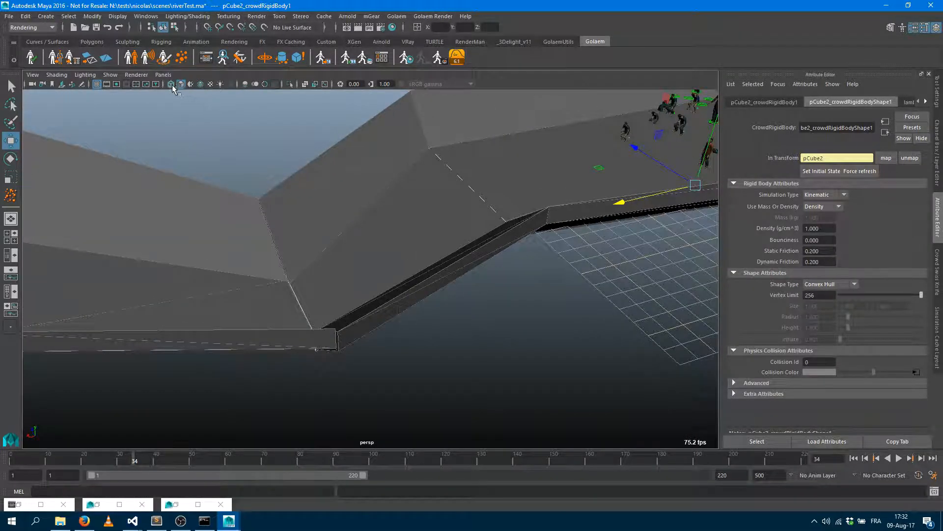
click(171, 84)
alt+drag(429, 255, 667, 291)
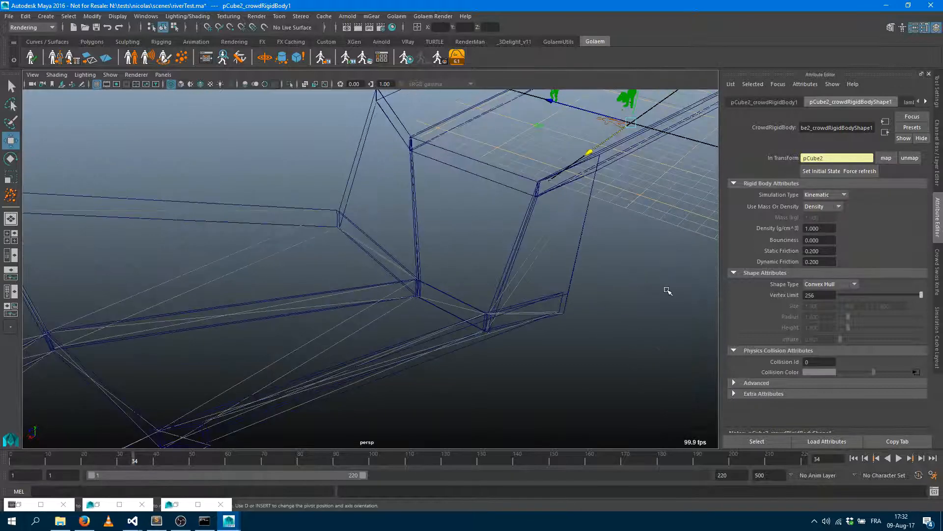
Step: Keep pCube2_crowdRigidBody1 selected, move the Outliner clear of the terrain and examine the collider's hull from several angles
key(o)
click(321, 361)
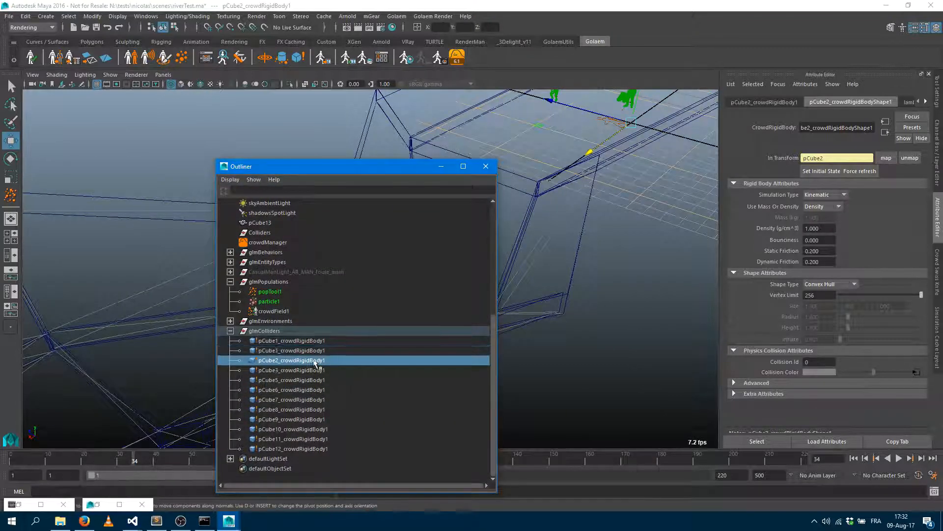
click(320, 352)
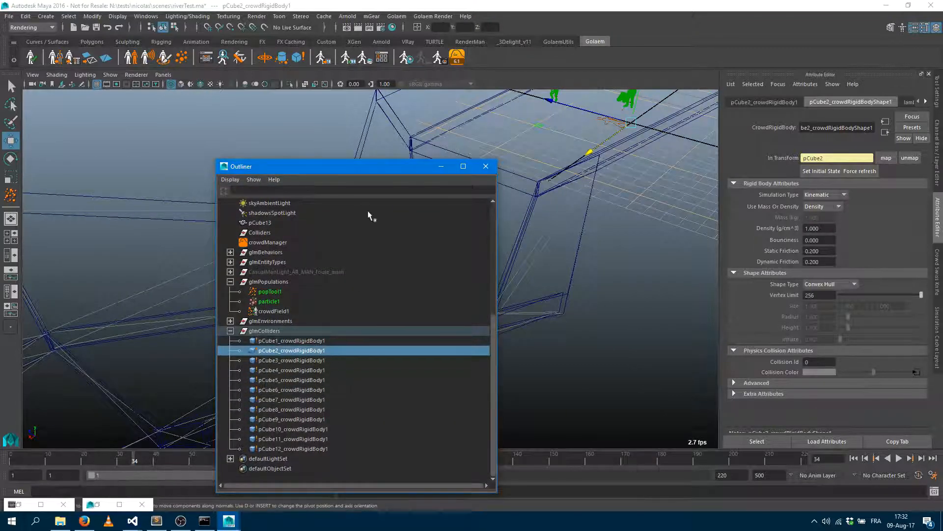
click(342, 169)
drag(369, 169, 158, 177)
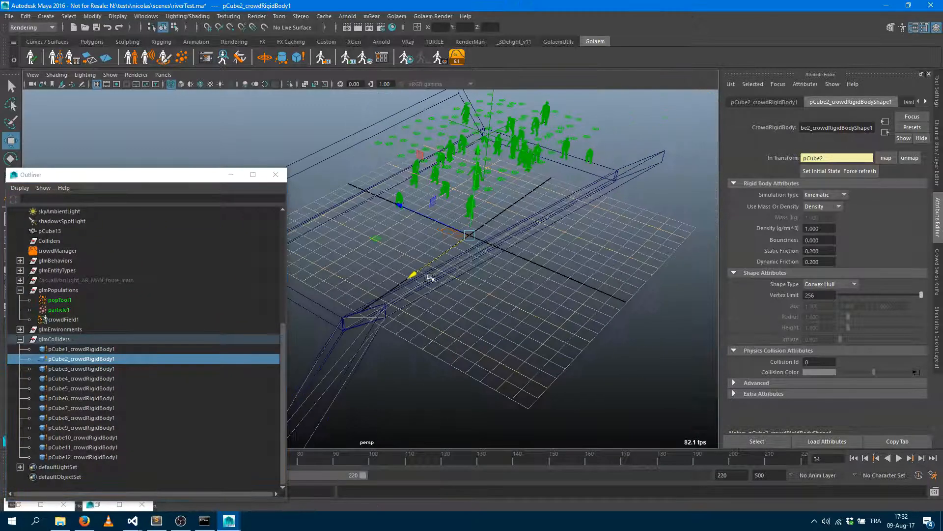
scroll(641, 229, down, 5)
alt+drag(521, 216, 467, 290)
scroll(572, 250, down, 5)
scroll(440, 316, up, 4)
Step: Set the pCube2 rigid body's shape type to Triangle Mesh to compare its outline, and return it to Convex Hull
click(831, 284)
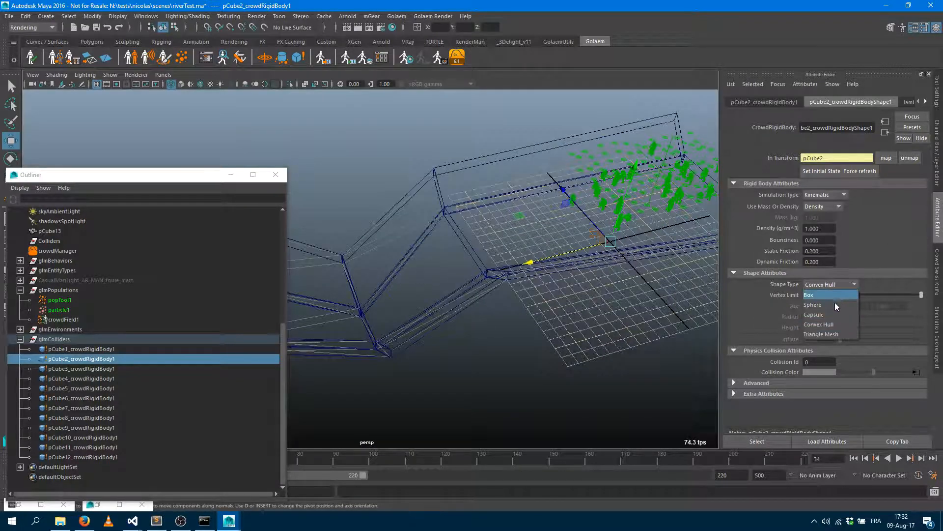
click(831, 327)
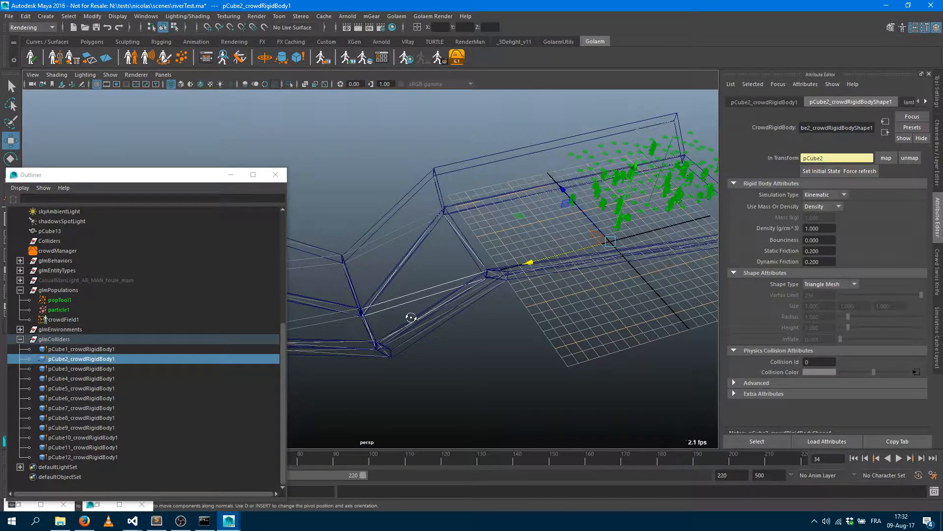
alt+drag(412, 316, 433, 325)
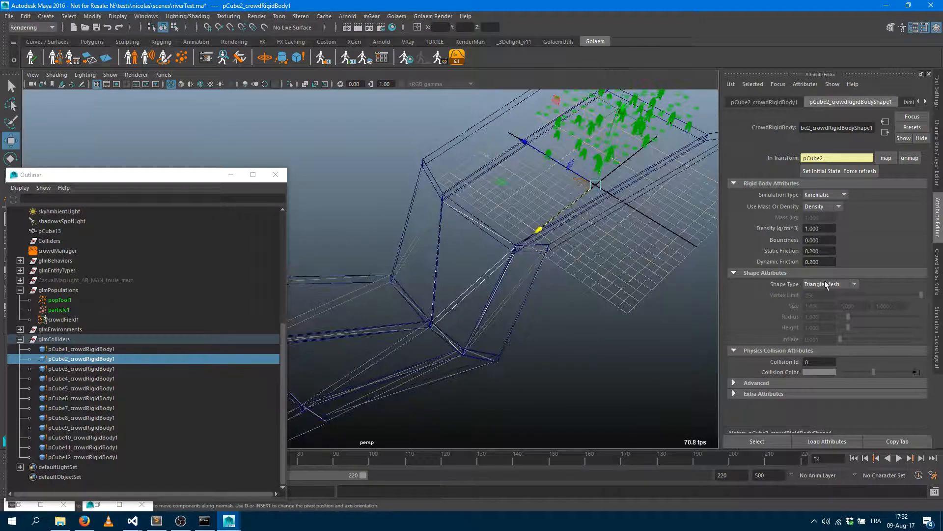
click(827, 285)
click(827, 322)
alt+drag(547, 333, 463, 291)
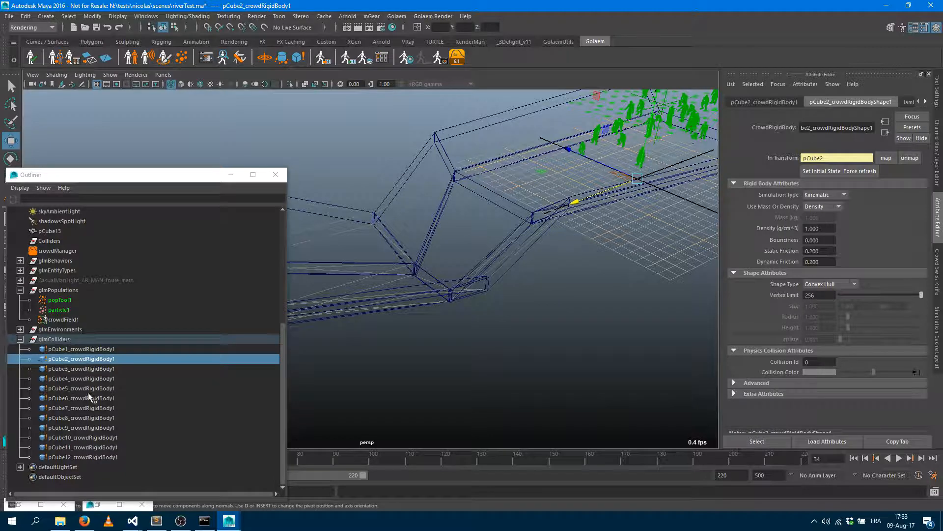
Step: Check the shape types of the pCube11, pCube10 and pCube8 rigid bodies and read the logged shapeType commands in the script editor
click(86, 448)
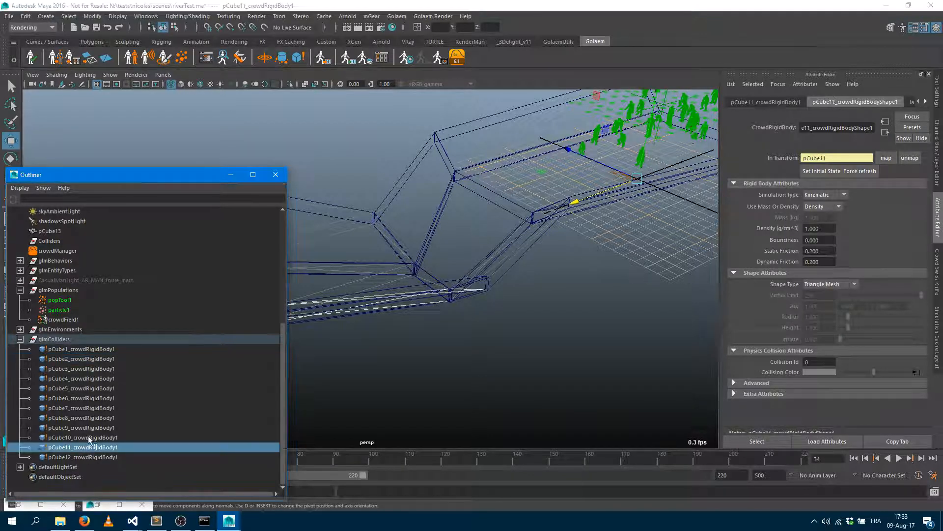
click(88, 438)
click(90, 418)
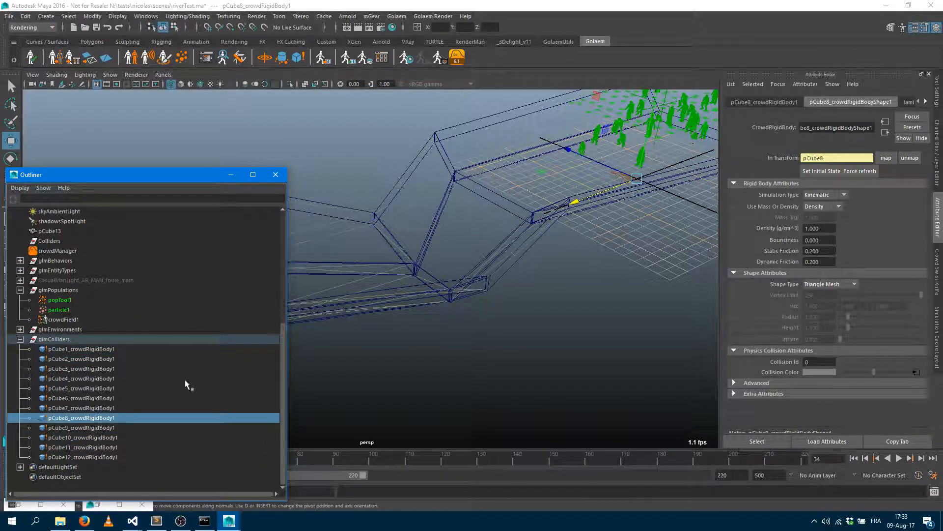
click(935, 491)
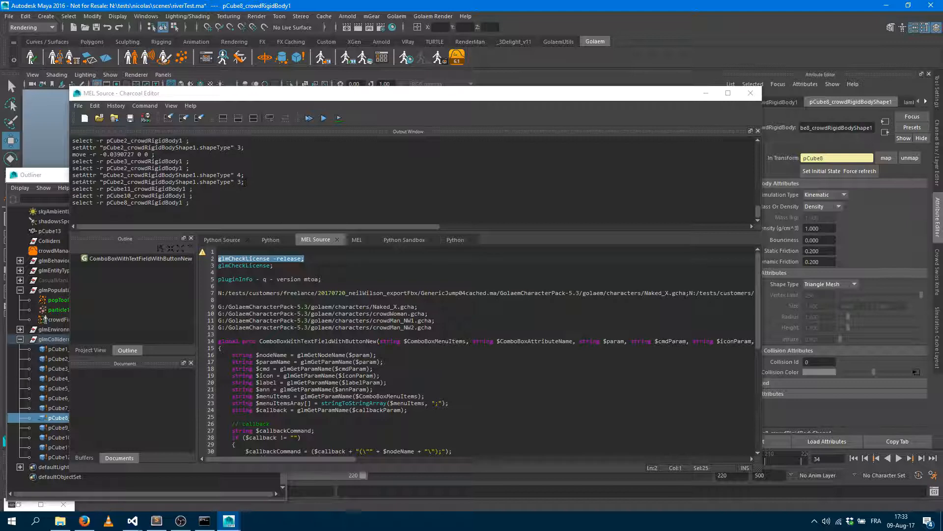
click(707, 93)
Step: Open the Crowd Swiss Knife and choose CrowdRigidBody as the node type of the first custom operation
click(935, 289)
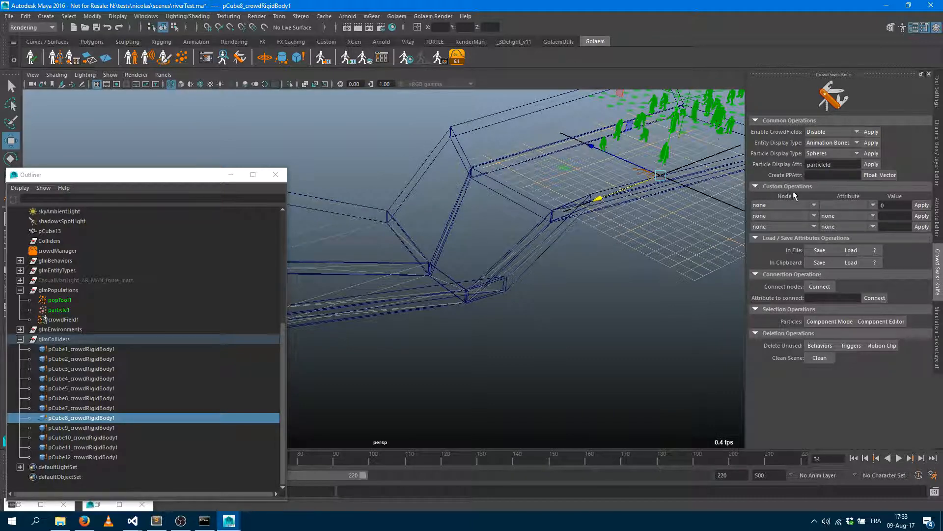
click(782, 205)
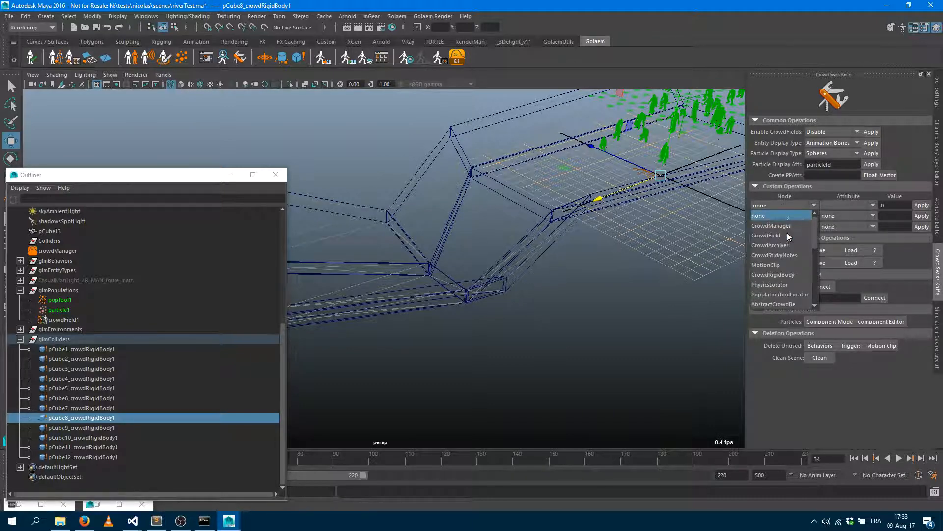
scroll(787, 264, down, 1)
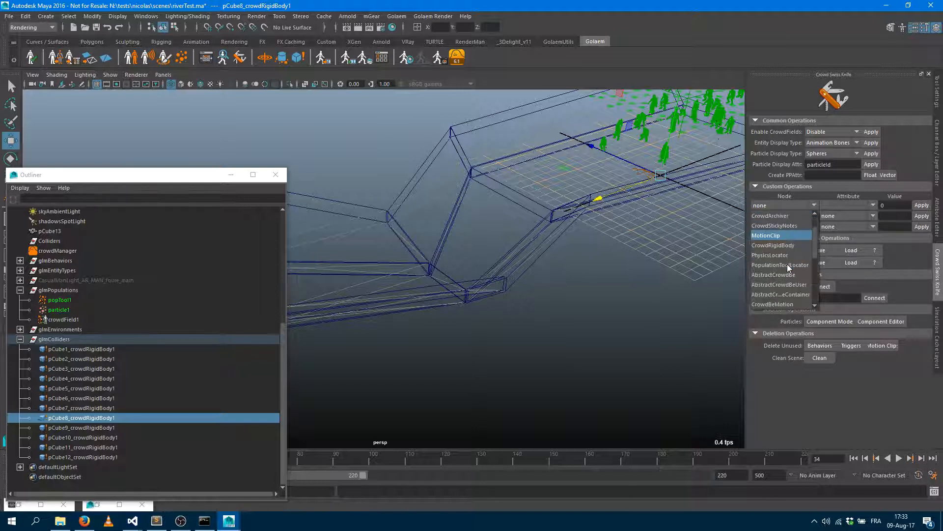
scroll(787, 264, down, 2)
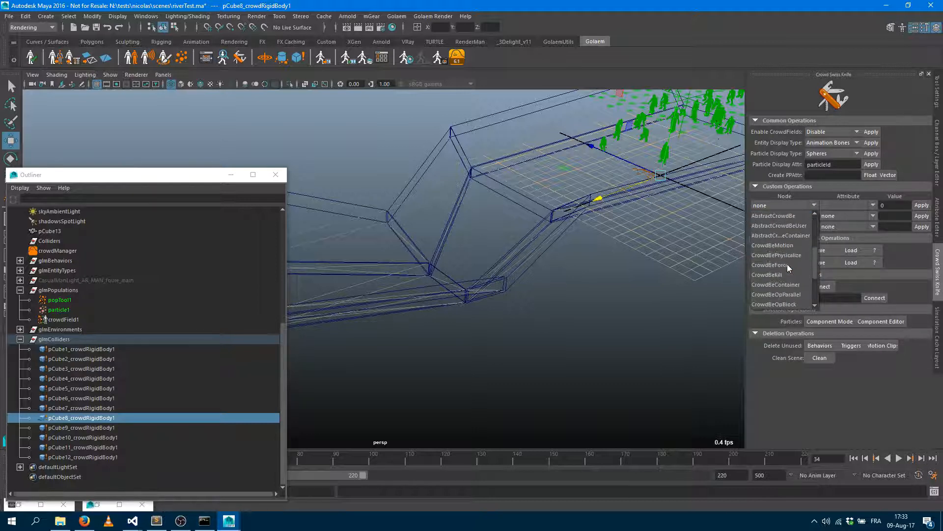
scroll(787, 264, down, 2)
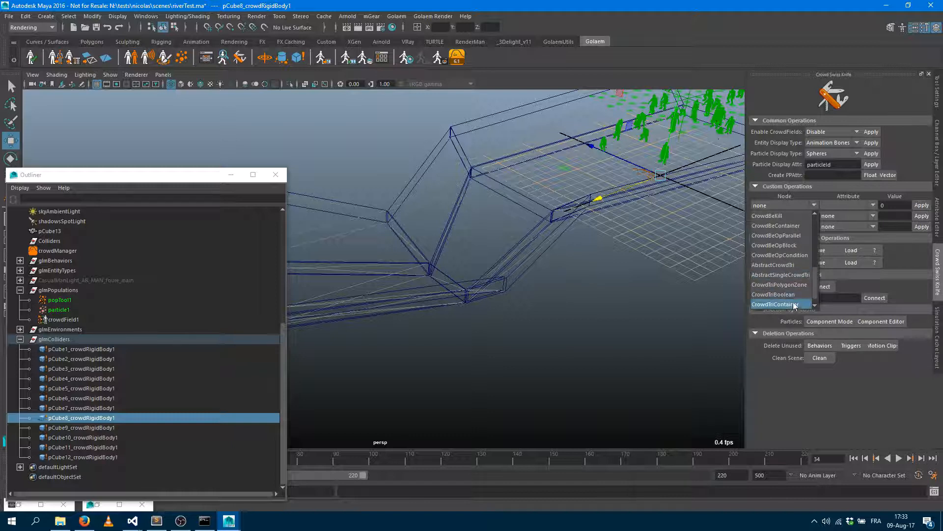
scroll(795, 294, up, 2)
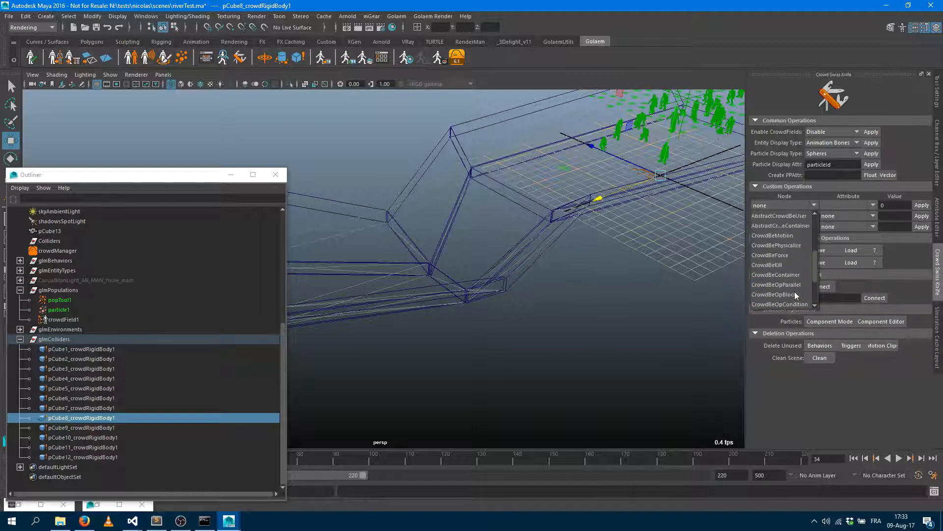
scroll(793, 269, up, 3)
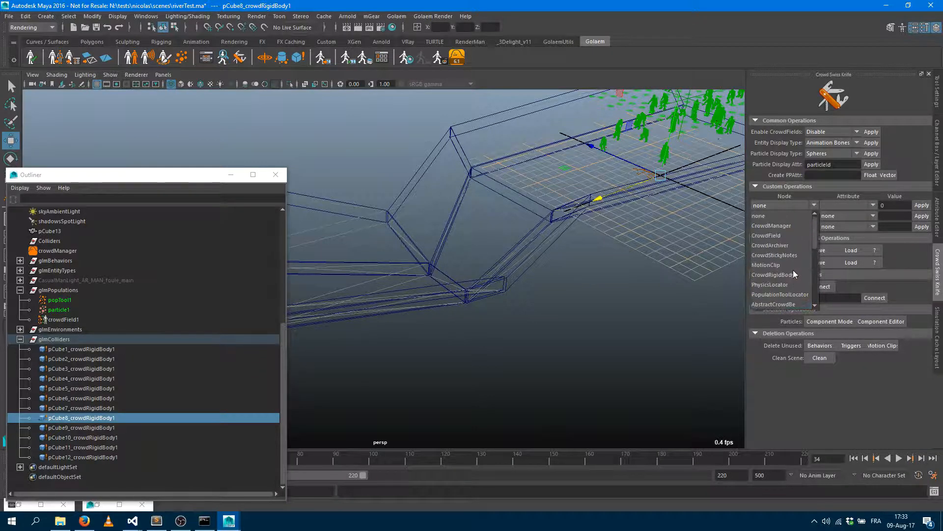
click(781, 273)
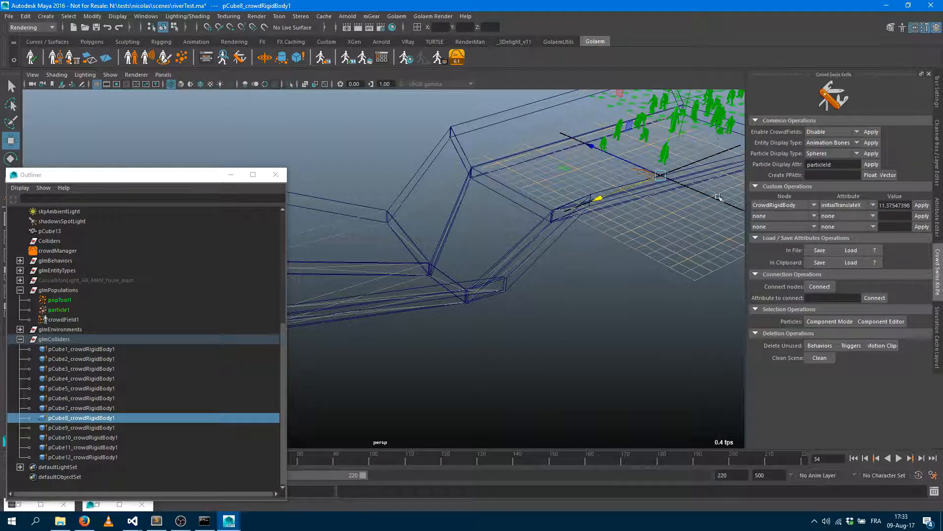
Step: Choose the shapeType attribute for the CrowdRigidBody custom operation, set its value to 3 and apply it
click(847, 206)
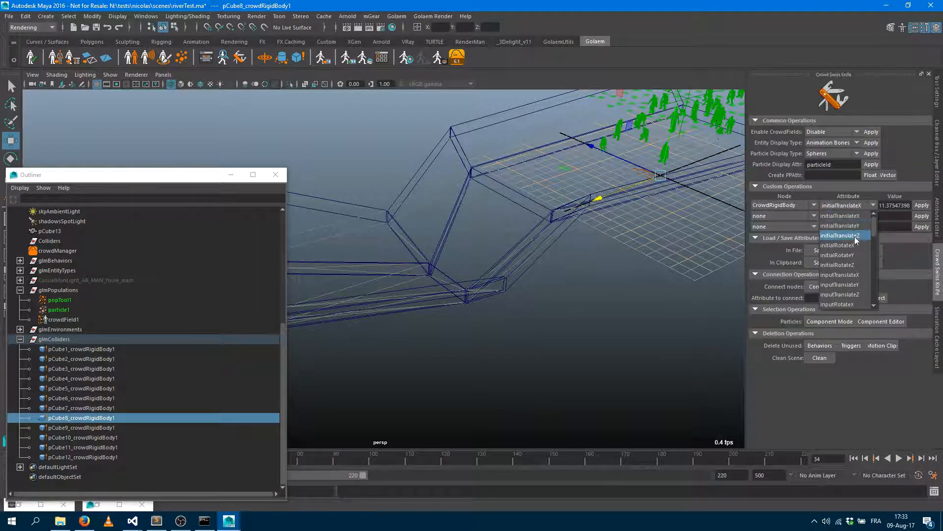
scroll(854, 239, down, 5)
scroll(855, 243, down, 3)
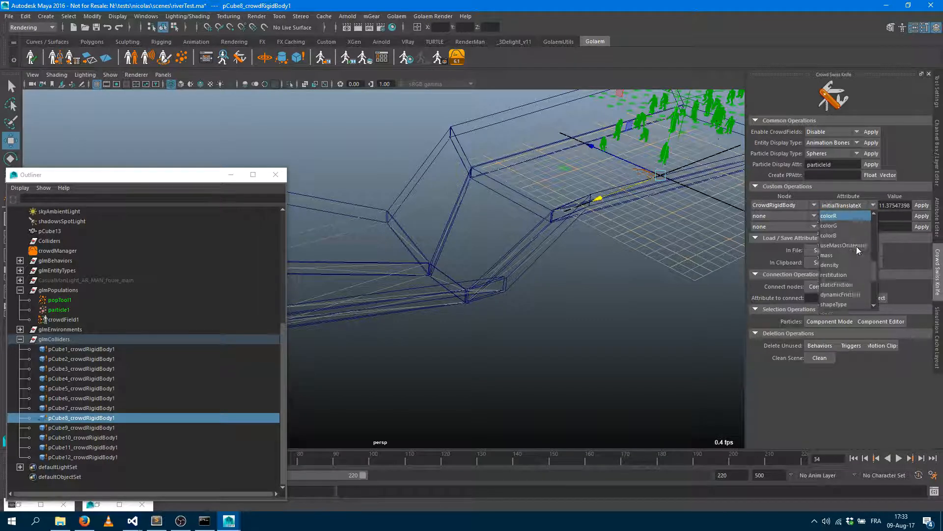
click(845, 276)
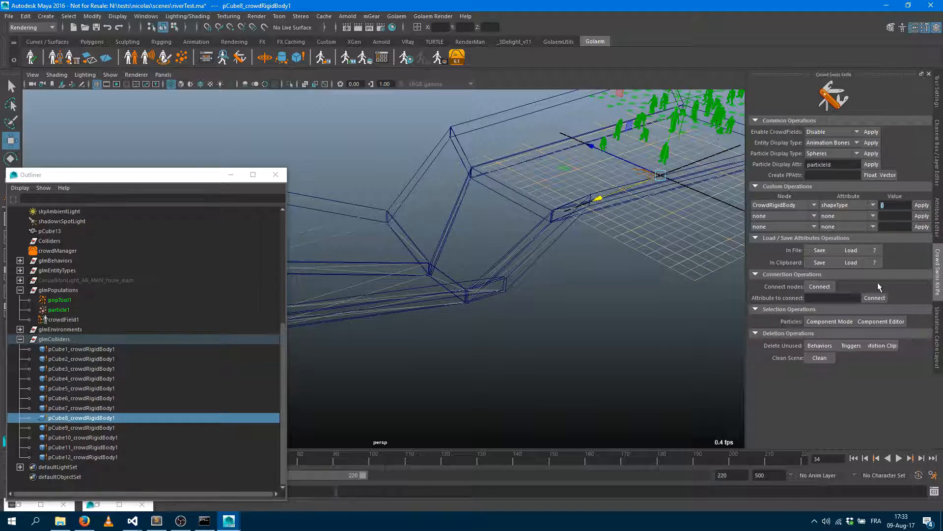
click(917, 205)
Step: Clear the selection, try applying shapeType 3 with no rigid body selected and inspect the colliders on the terrain
click(396, 389)
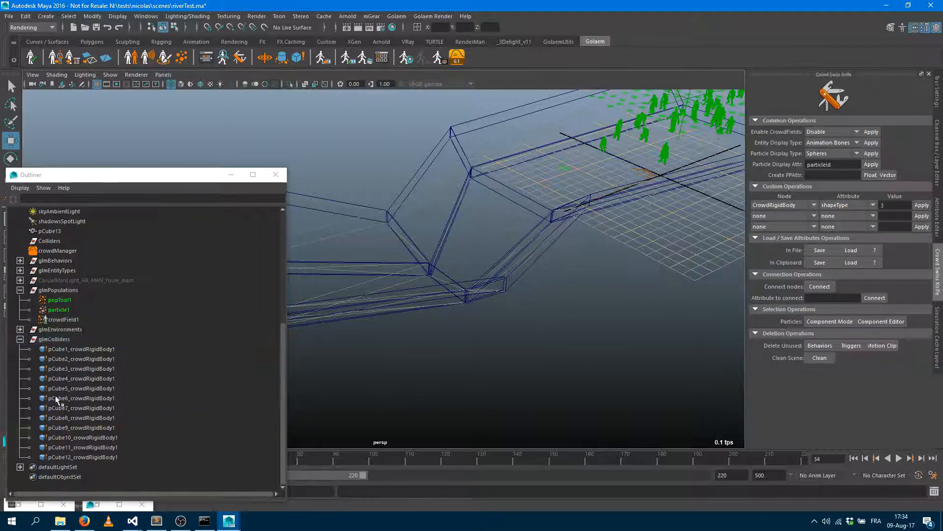
click(921, 206)
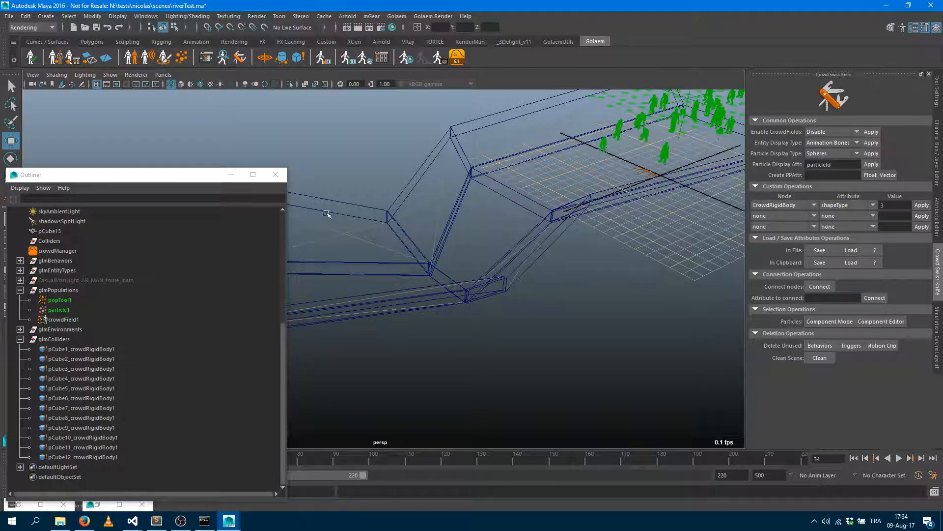
alt+drag(499, 276, 501, 281)
alt+drag(482, 279, 550, 263)
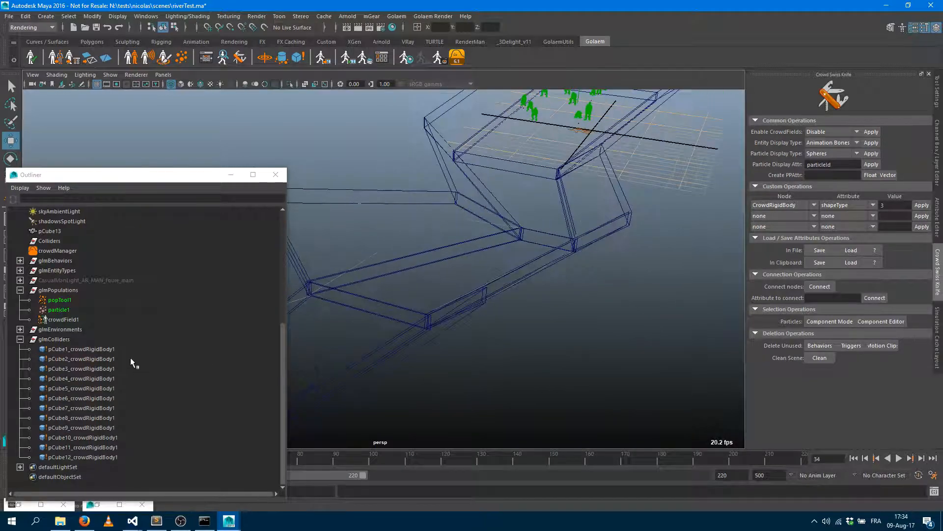
Step: Select pCube1_crowdRigidBody1 through pCube12_crowdRigidBody1 and apply the shapeType value 3 to all of them
click(108, 349)
shift+click(99, 456)
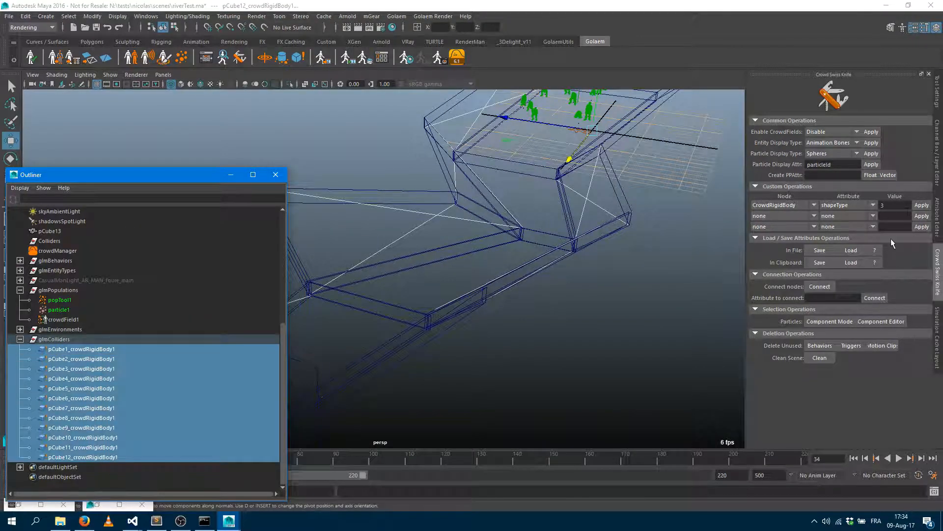
click(921, 205)
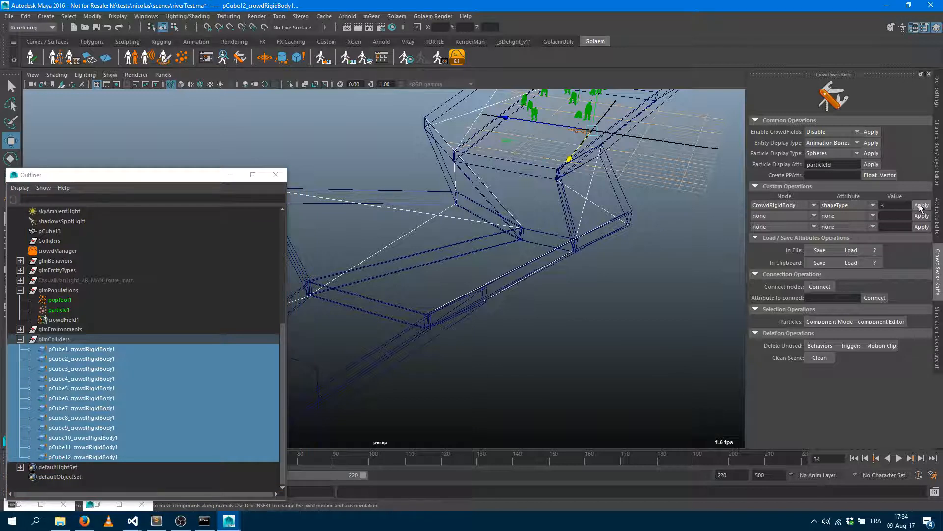
Step: Check the shape type of the terrain colliders, going through the pCube crowdRigidBody nodes one by one
click(555, 319)
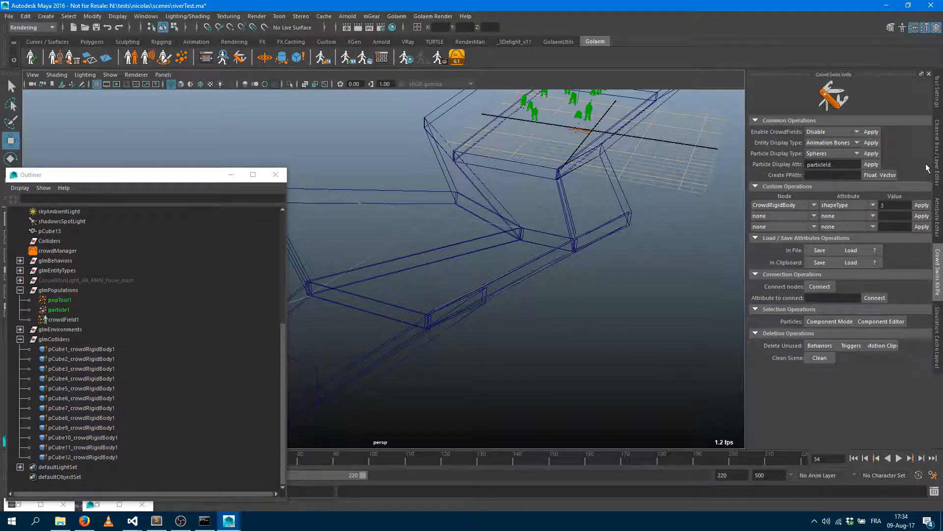
click(938, 218)
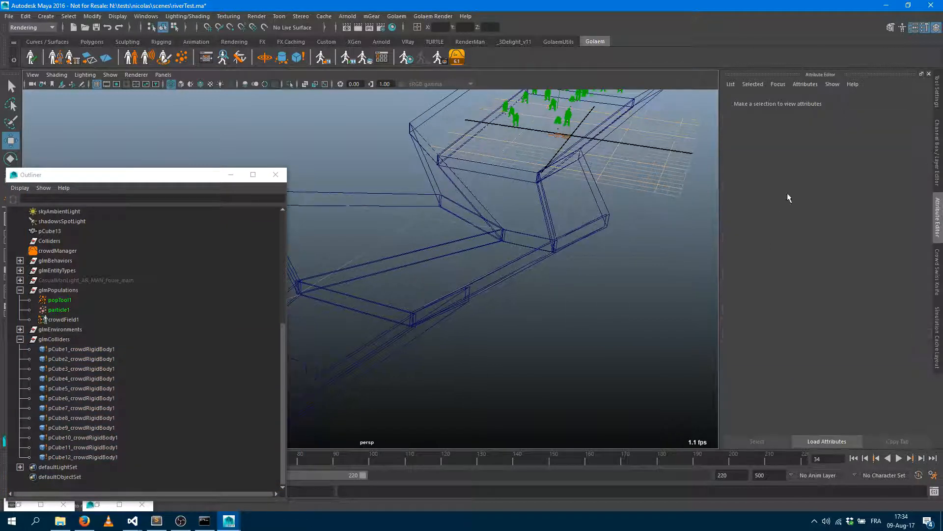
click(98, 398)
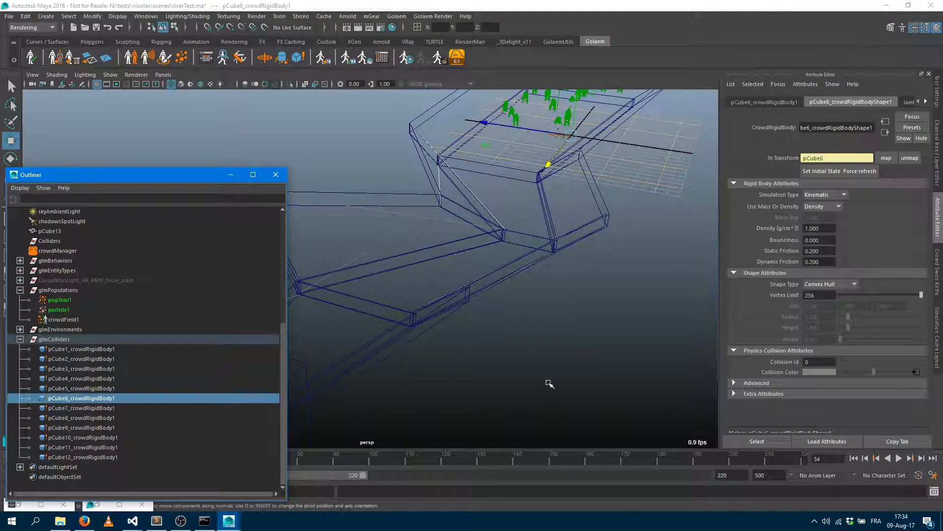
click(93, 408)
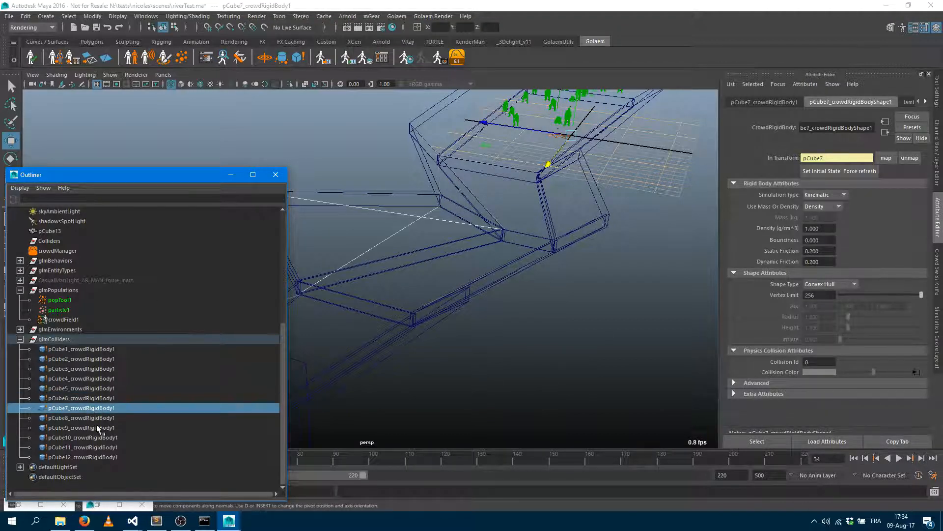
click(101, 437)
click(104, 448)
click(105, 457)
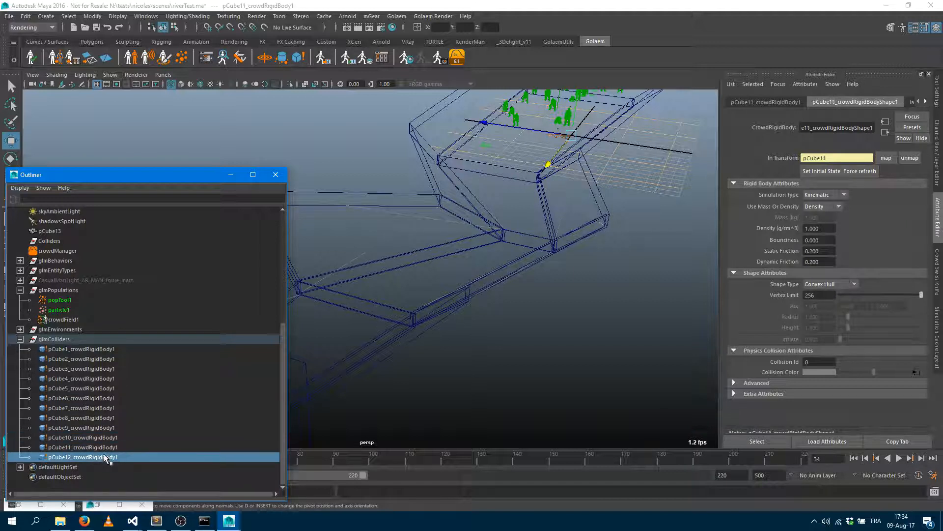
click(100, 349)
click(99, 359)
click(98, 368)
click(98, 379)
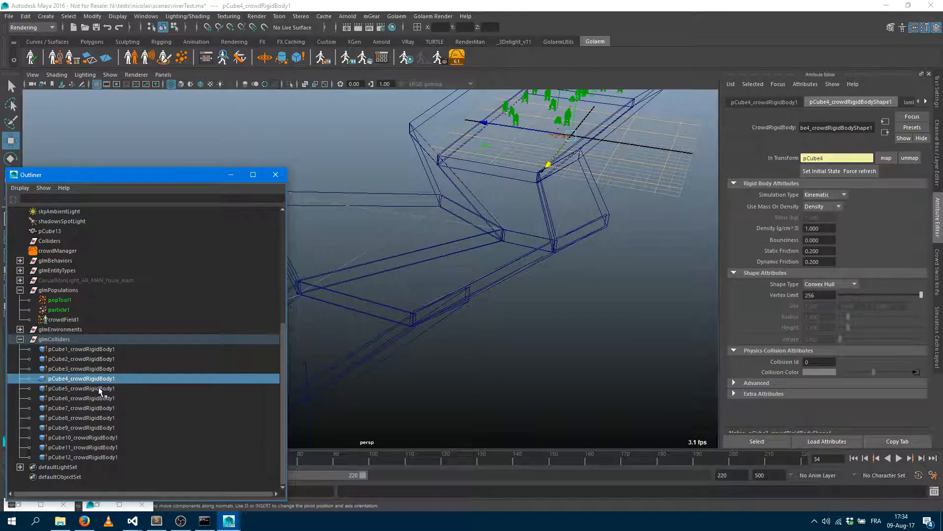
click(98, 388)
click(98, 398)
click(98, 408)
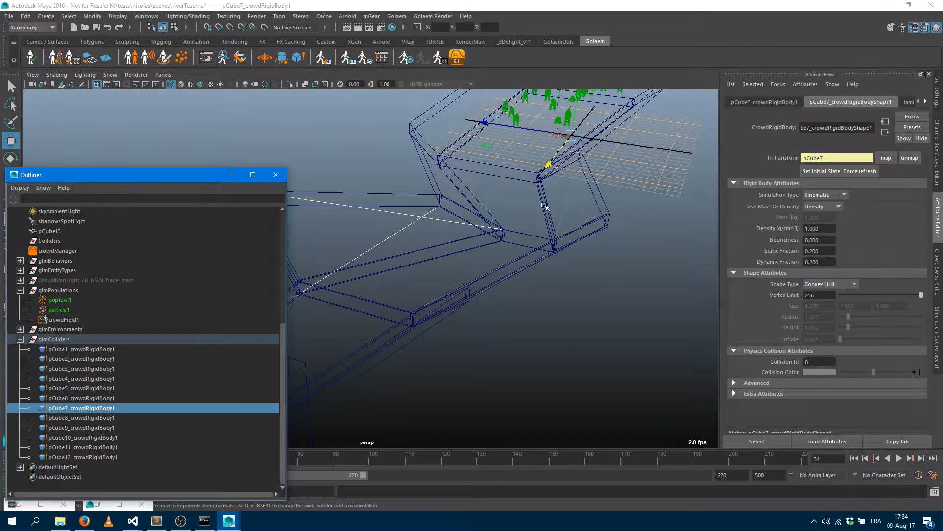
Step: Display the river terrain shaded, frame the characters at its upper end and play the simulation from the first frame
alt+drag(545, 207, 518, 240)
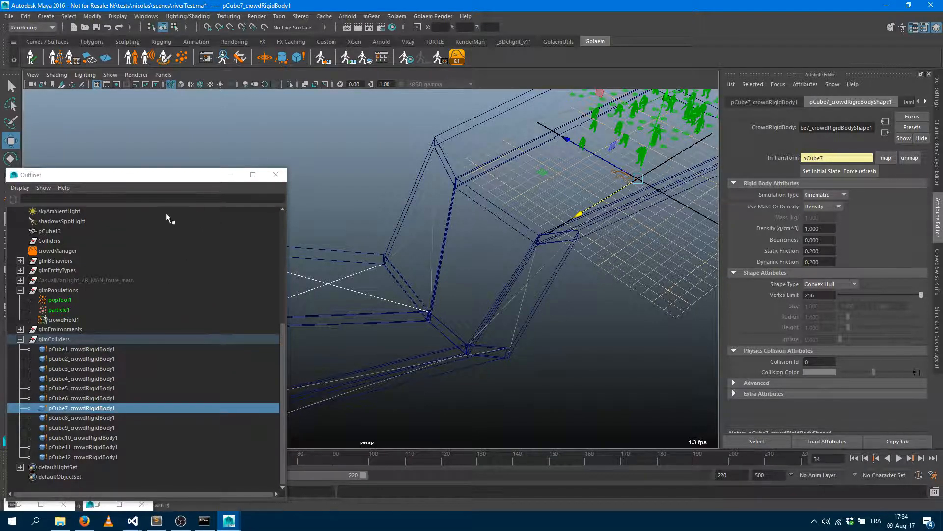
click(180, 84)
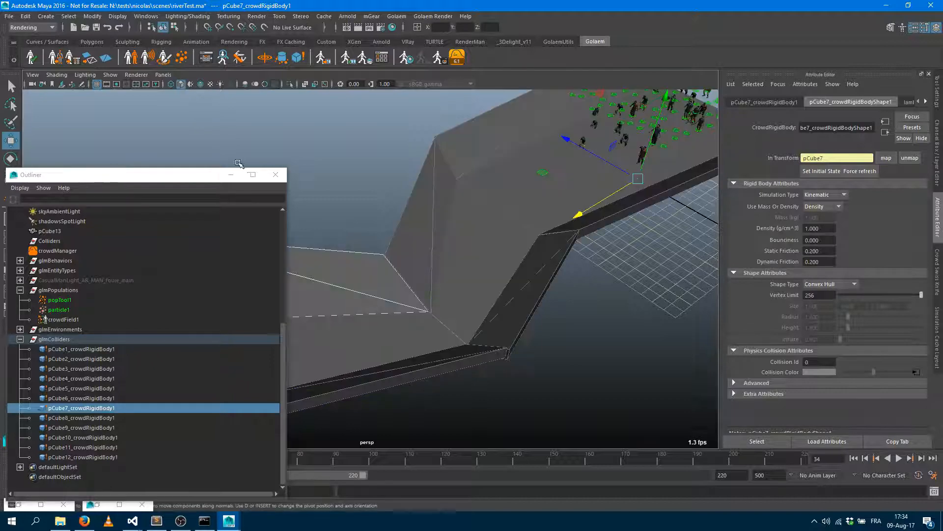
click(234, 177)
alt+drag(489, 212, 442, 228)
alt+middle_drag(442, 227, 214, 270)
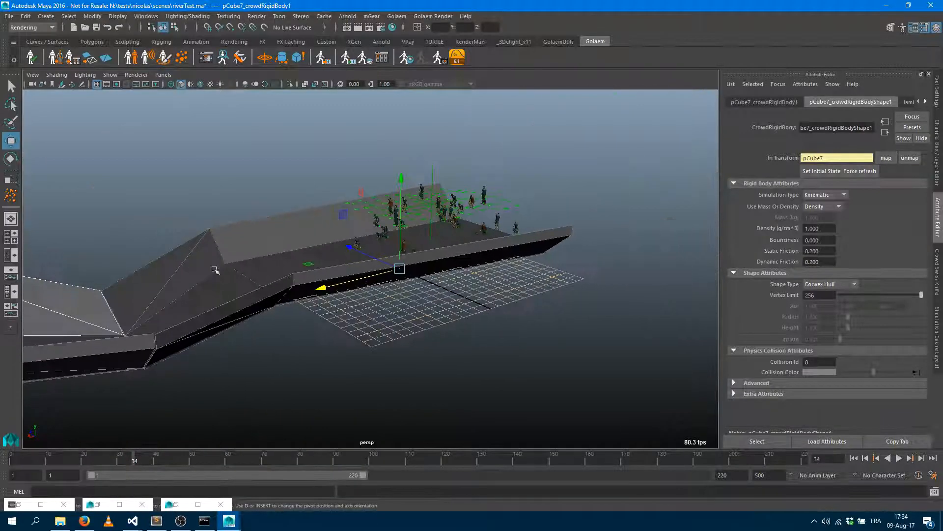
alt+right_drag(215, 270, 462, 278)
alt+middle_drag(462, 278, 300, 294)
alt+drag(300, 294, 344, 301)
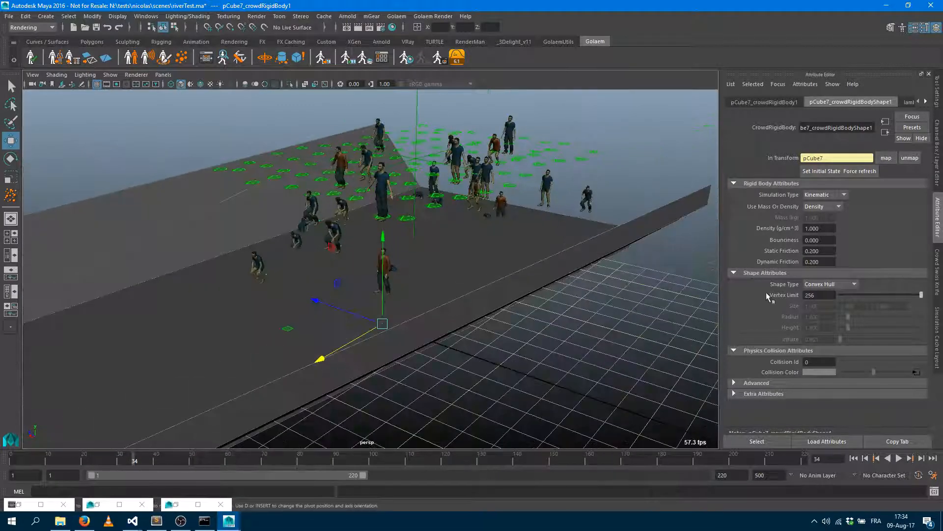
click(857, 461)
click(899, 458)
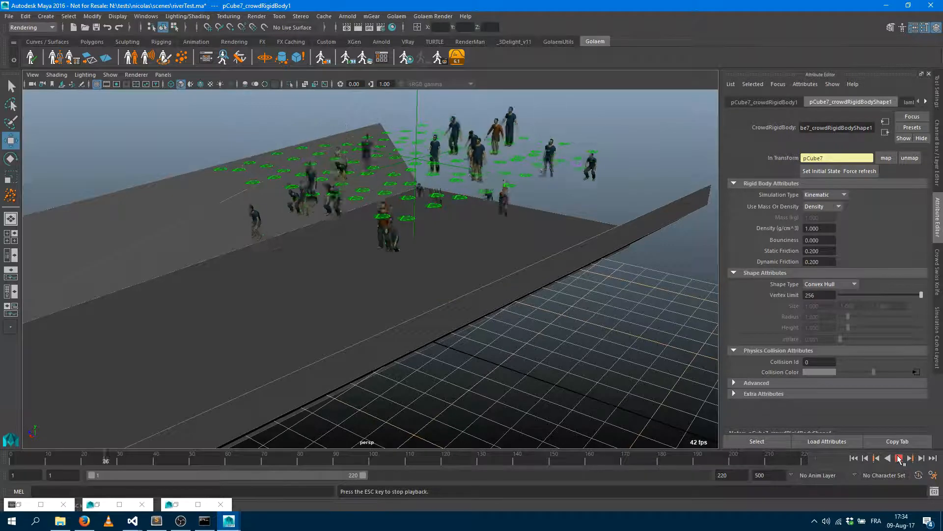
Step: Set the end of the playback range to frame 400 and stop the playback
double_click(722, 475)
text(4000)
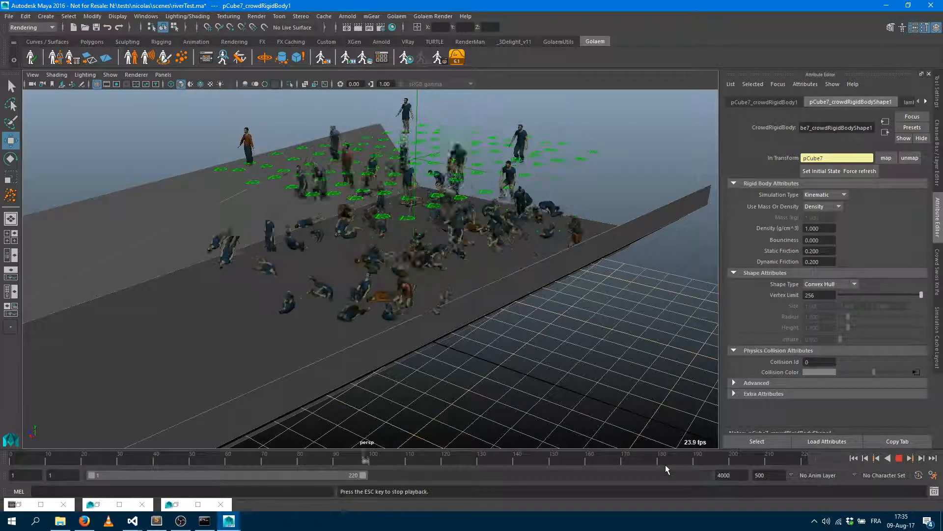
key(BackSpace)
key(Return)
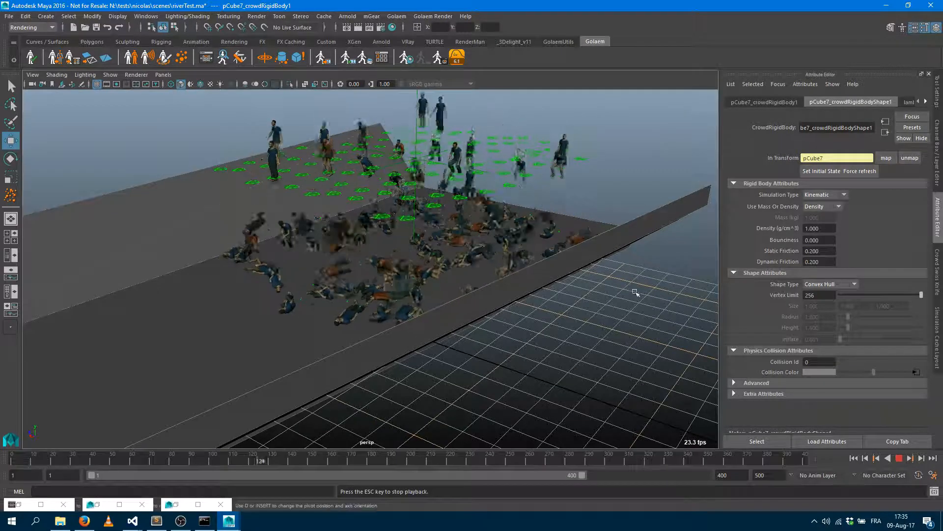
key(Escape)
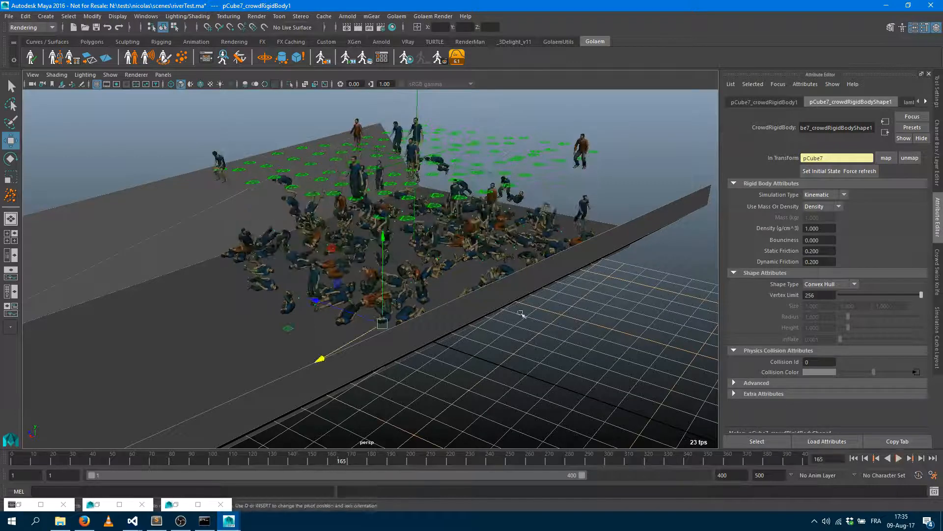
Step: Set the Emitter Rate of popTool1 to 100
click(198, 504)
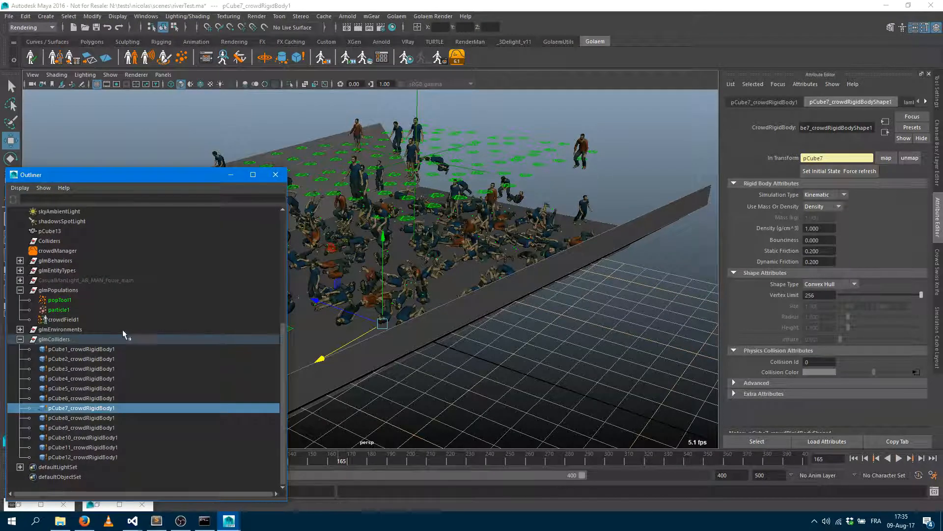
click(59, 299)
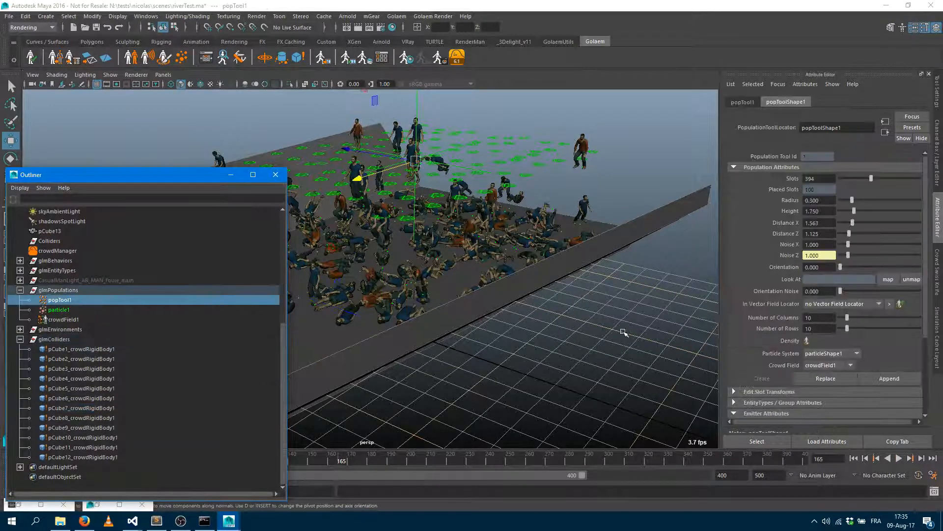
scroll(863, 318, down, 5)
double_click(815, 325)
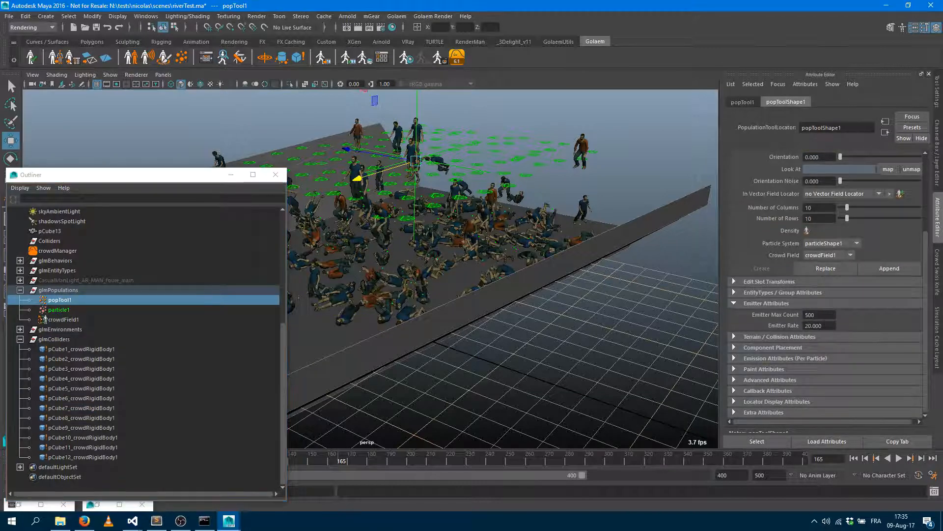
text(100)
key(Return)
click(231, 176)
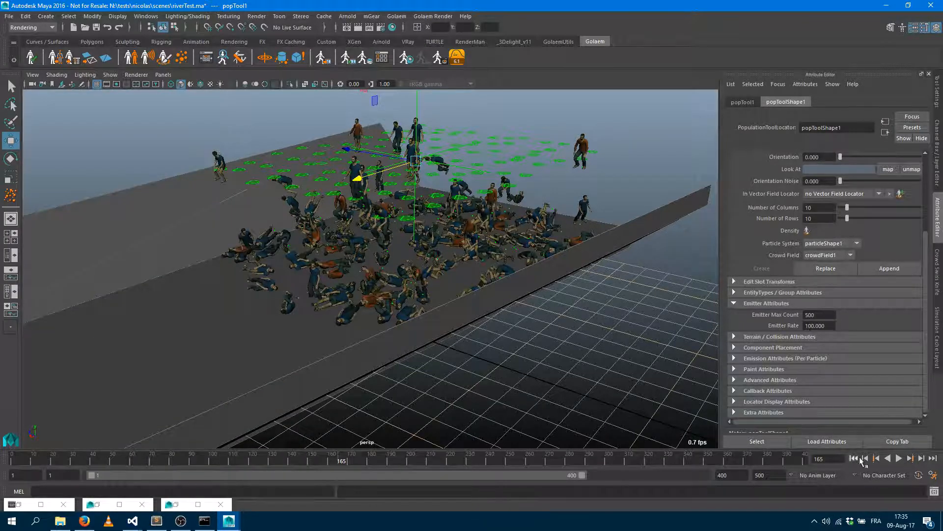
Step: Play the simulation from the start with the higher emission rate, stop it and inspect the crowd on the terrain
click(855, 458)
click(899, 458)
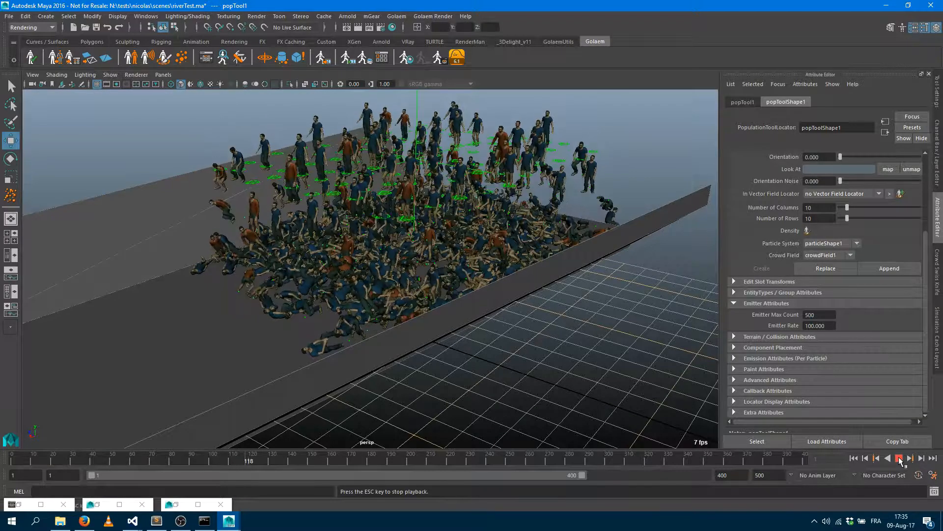
click(900, 458)
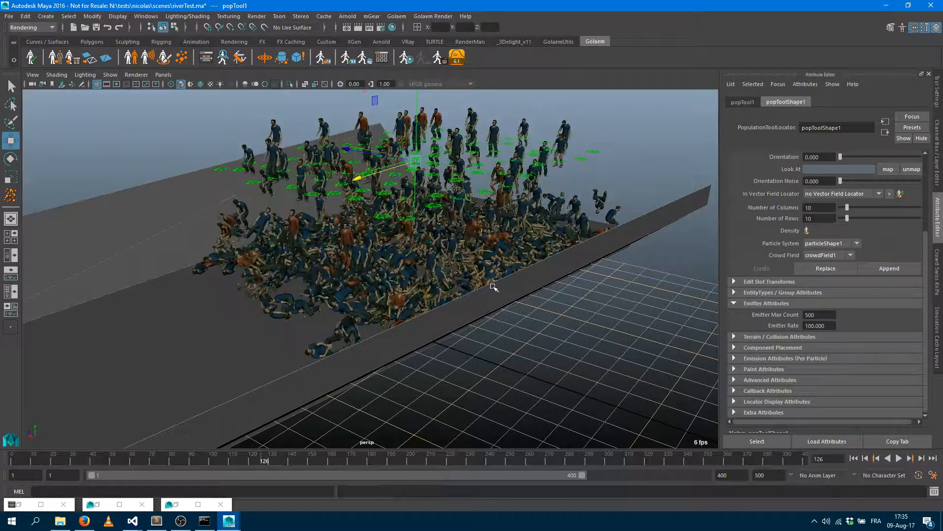
alt+drag(494, 288, 573, 199)
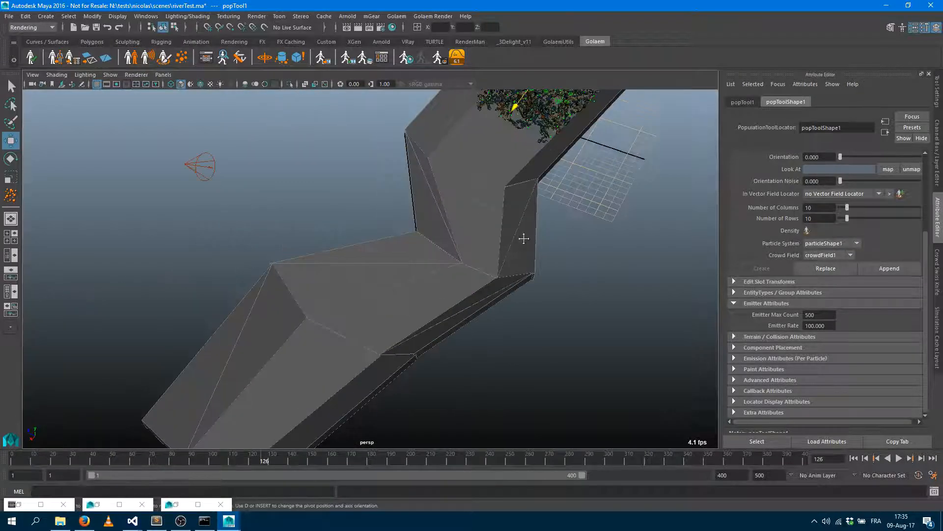
alt+drag(523, 239, 403, 255)
Step: Add a Force behavior right after the Physicalize behavior in the entity type's behavior graph
click(209, 61)
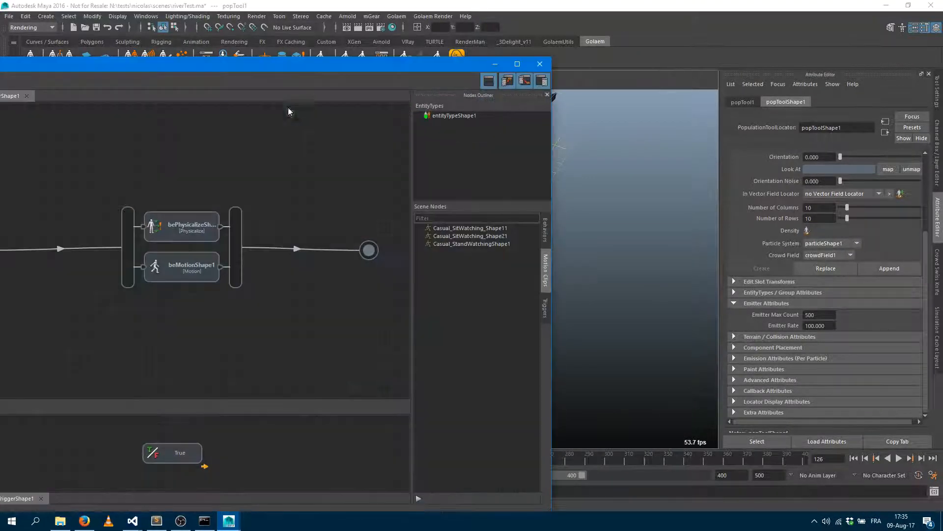
drag(170, 67, 468, 57)
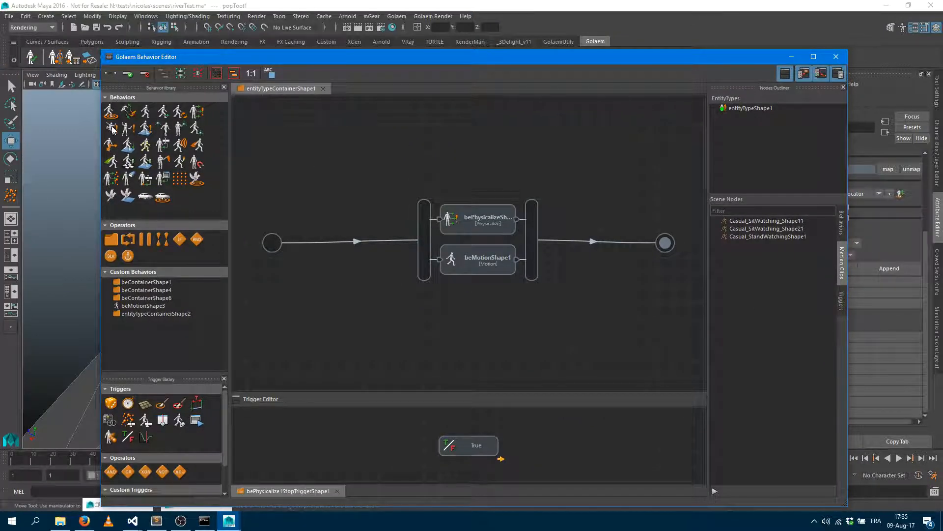
drag(112, 129, 522, 222)
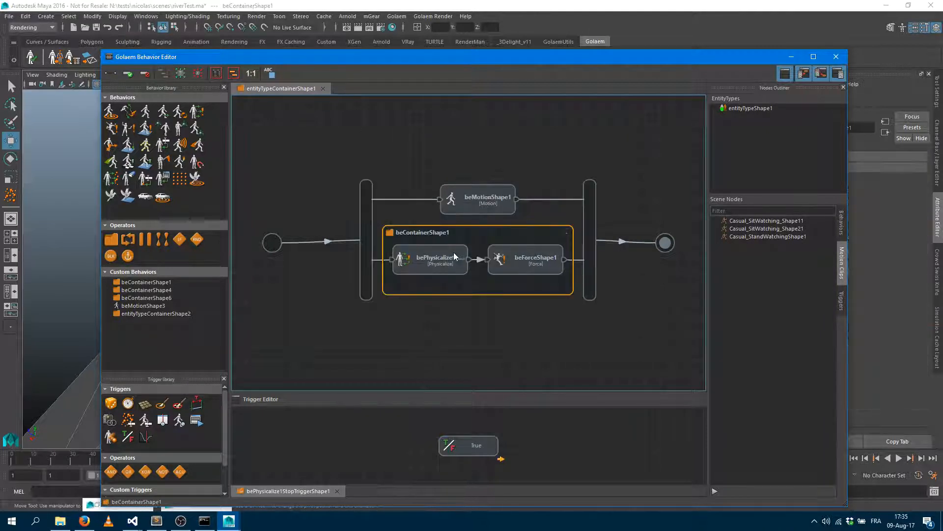
Step: Set the Force Mode of beForceShape1 to Constant Force
click(418, 270)
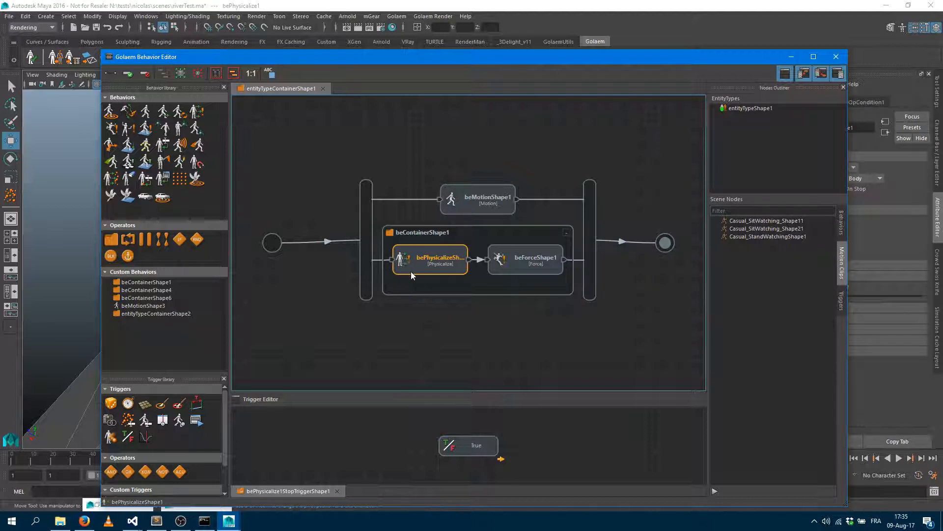
click(517, 270)
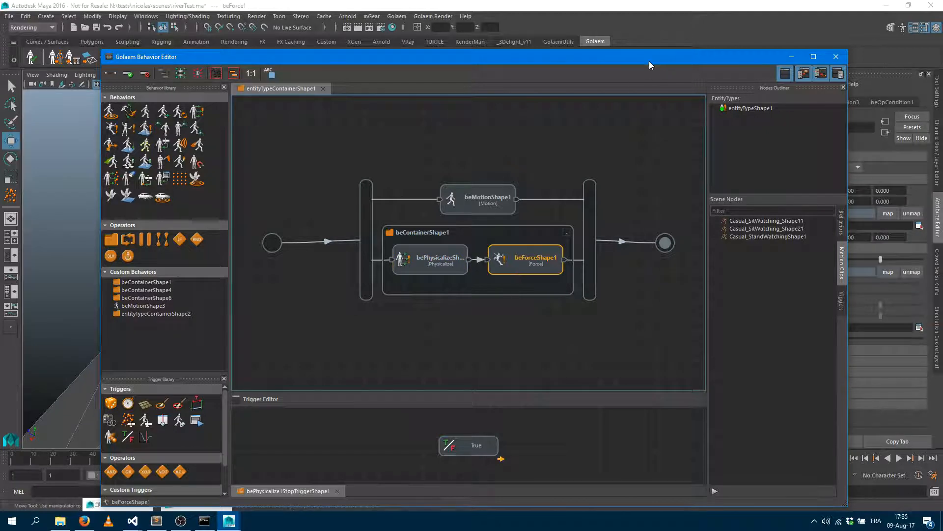
drag(649, 61, 445, 47)
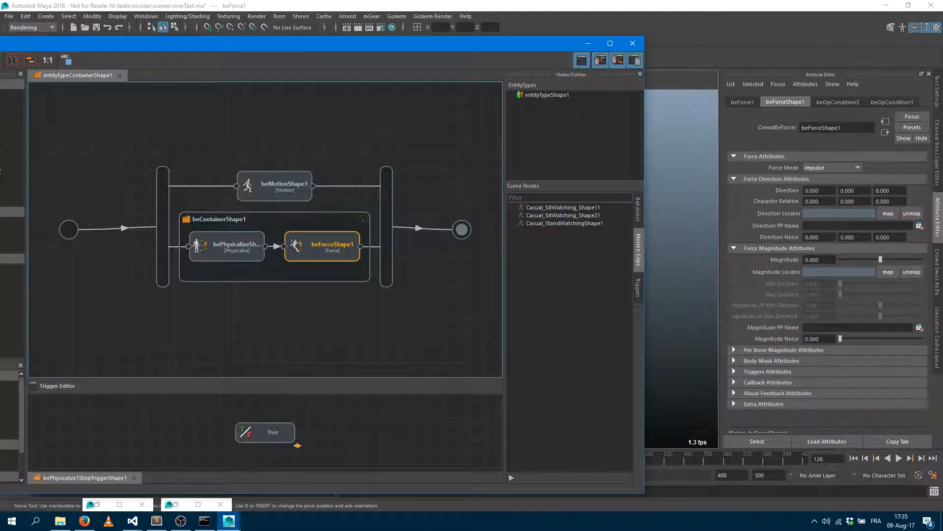
click(828, 168)
click(828, 185)
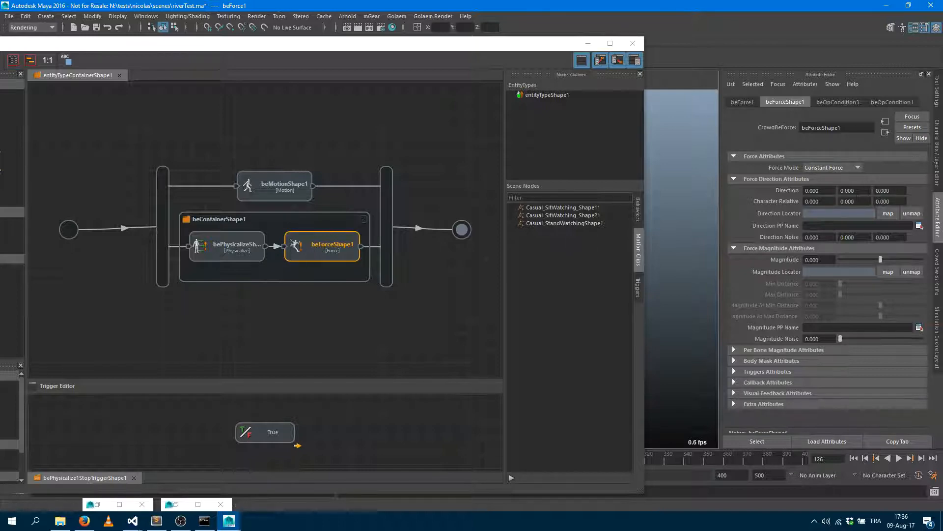
Step: Check the terrain's orientation and set the X component of the force direction to 1
drag(545, 44, 879, 392)
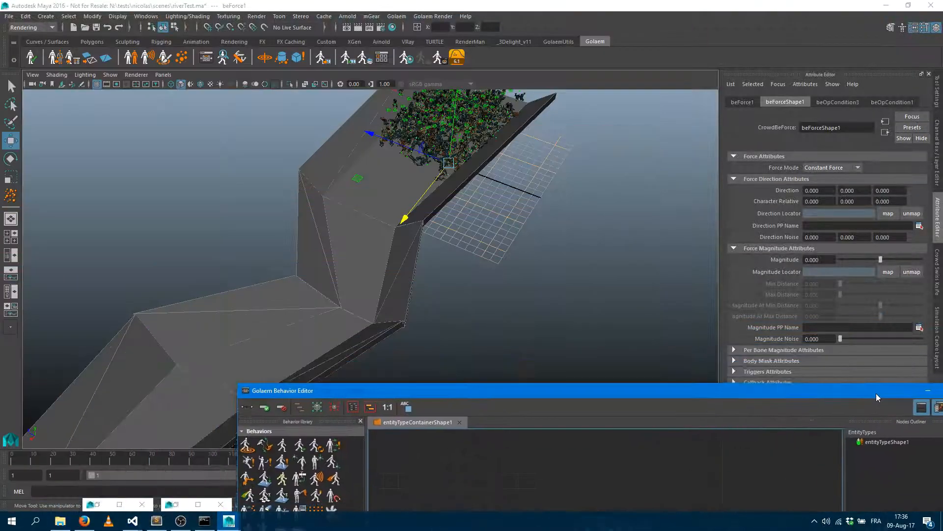
mouse_move(426, 280)
alt+mouse_down()
mouse_move(441, 297)
mouse_move(441, 284)
alt+mouse_up()
alt+drag(558, 242, 543, 263)
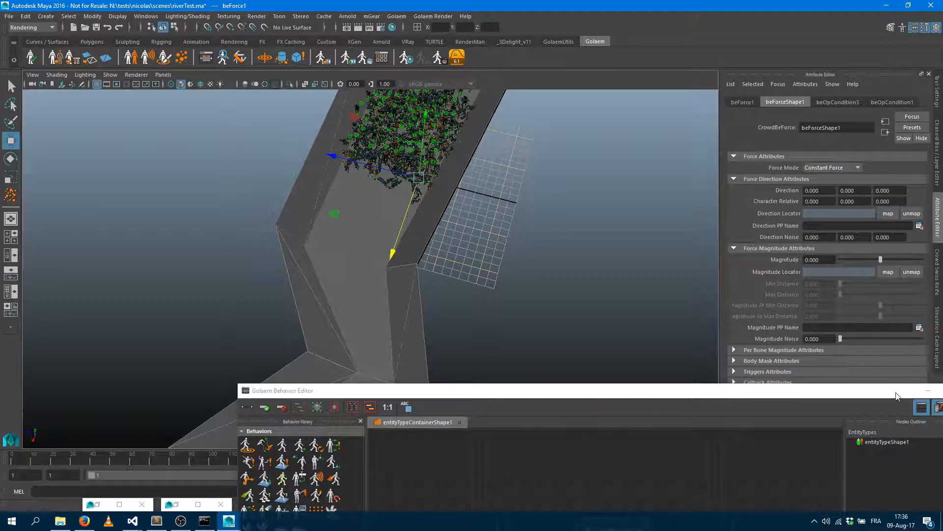
drag(897, 396, 437, 254)
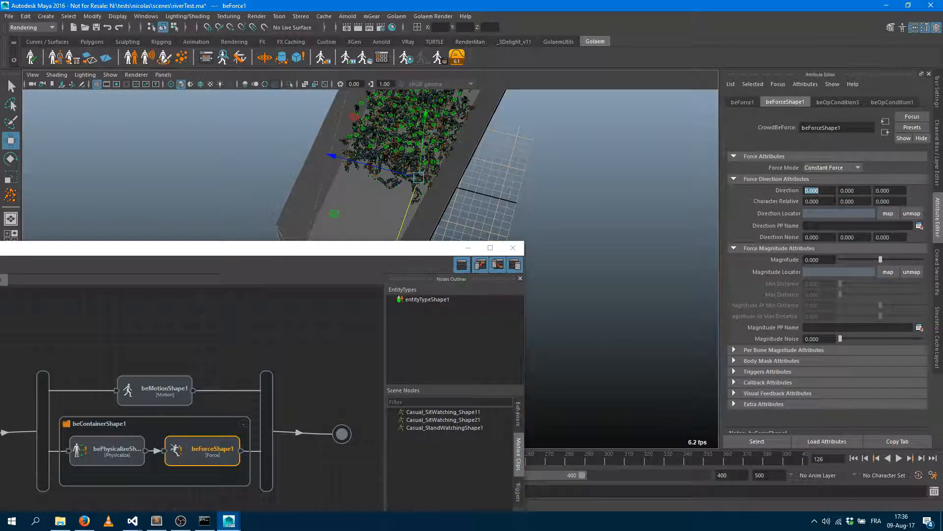
text(1)
key(Tab)
Step: Set the force Magnitude to 25 and its Magnitude Noise to 3
click(831, 259)
text(25)
key(Tab)
drag(851, 337, 853, 338)
text(3)
key(Return)
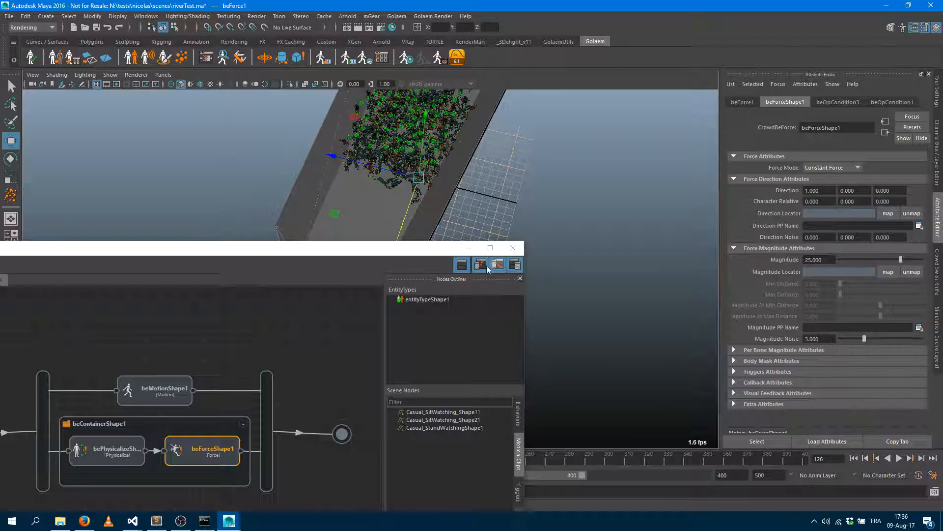
Step: Play the simulation from the first frame, watch the characters flow down the river terrain under the constant force, and stop playback
click(472, 248)
alt+drag(551, 273, 481, 242)
alt+middle_drag(481, 241, 327, 311)
alt+right_drag(328, 311, 509, 288)
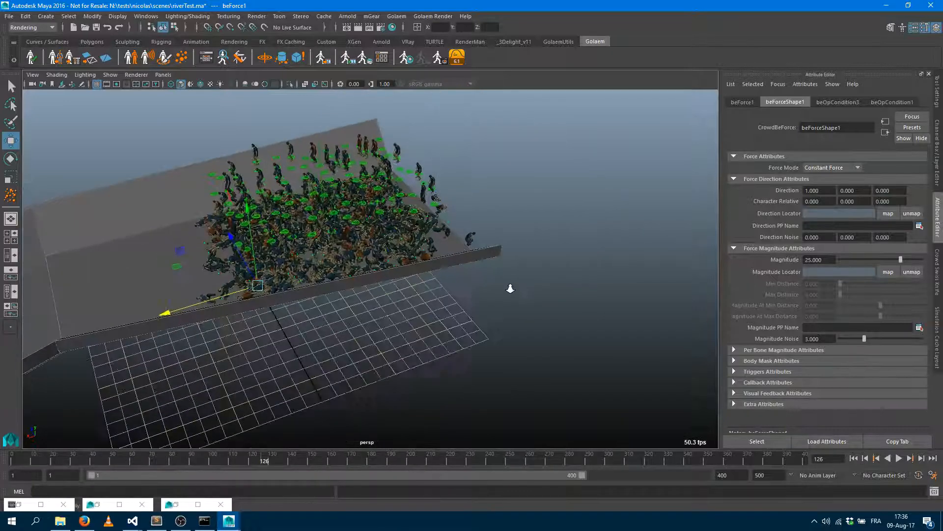
alt+middle_drag(363, 313, 472, 320)
alt+drag(472, 320, 506, 339)
click(854, 458)
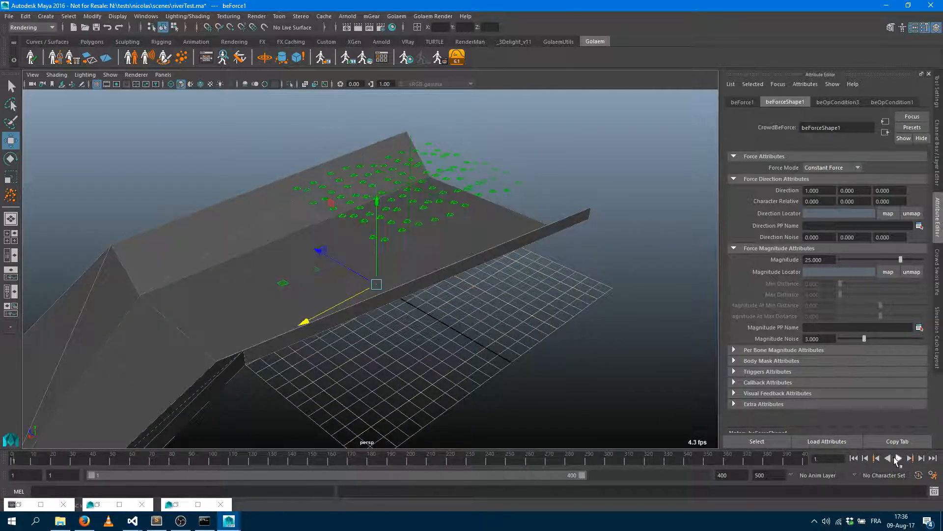
click(899, 458)
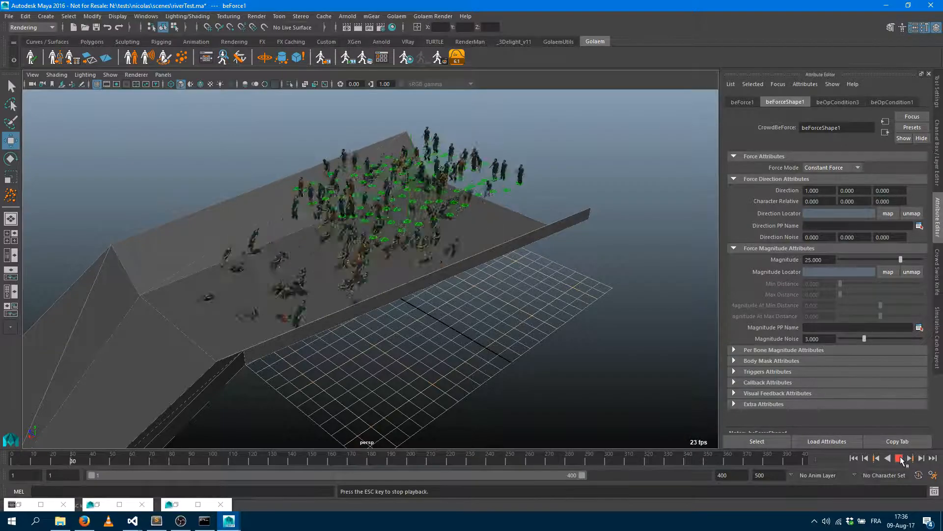
alt+middle_drag(262, 369, 372, 300)
alt+drag(372, 300, 438, 324)
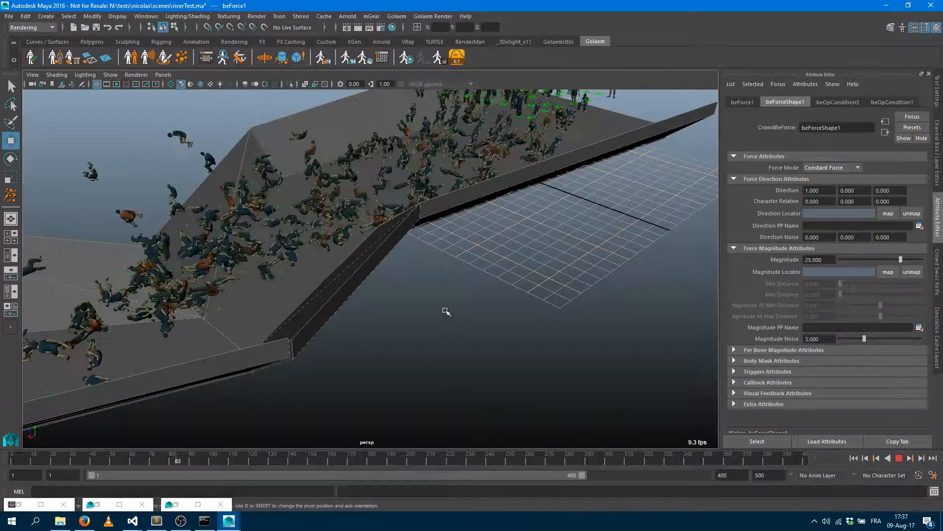
alt+drag(446, 312, 450, 346)
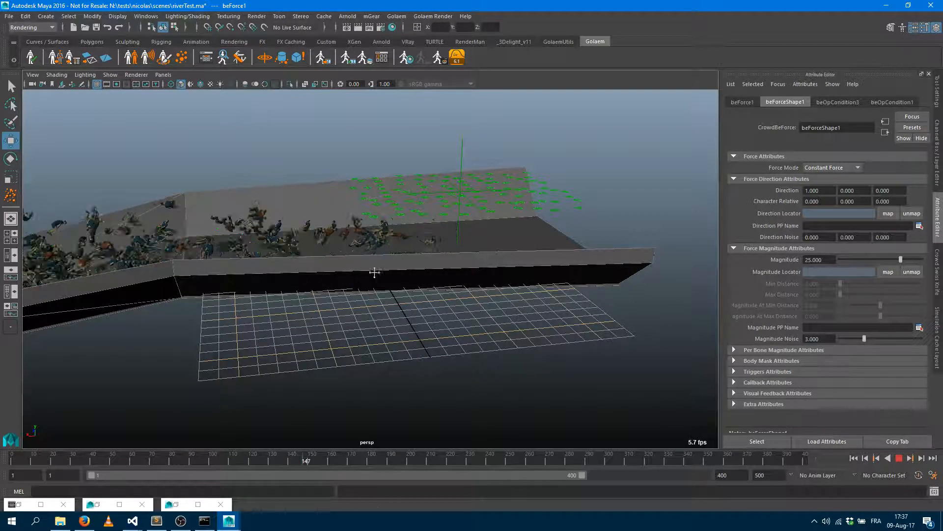
alt+drag(375, 269, 457, 291)
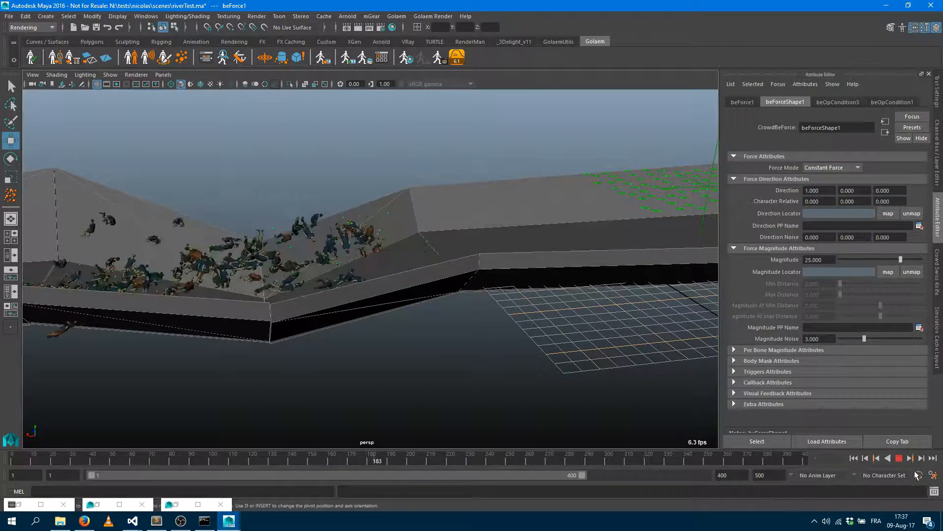
click(899, 459)
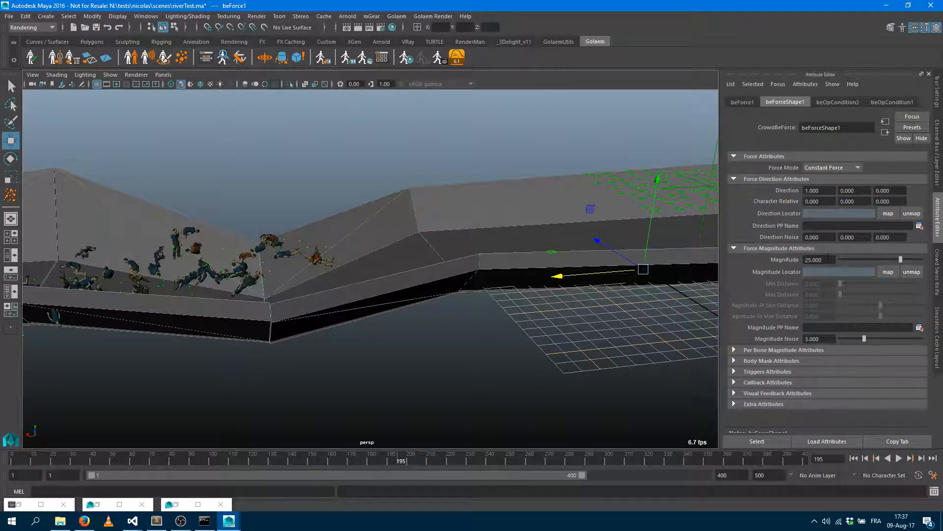
Step: Set the Magnitude of beForceShape1 to 17
click(828, 257)
text(20)
key(Tab)
click(829, 260)
text(17)
key(Tab)
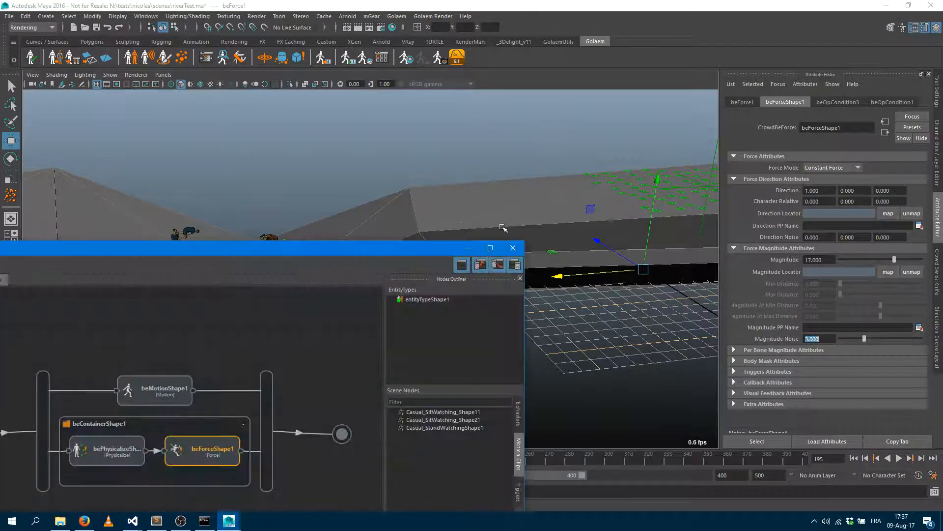
Step: Replay the simulation from the first frame, stop it partway, and examine the characters in the emission area up close
click(473, 249)
click(854, 458)
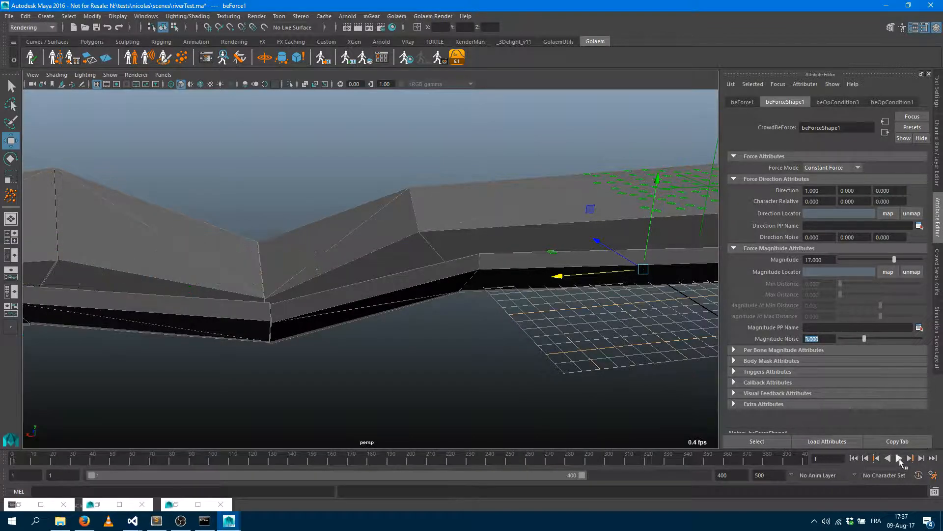
click(899, 458)
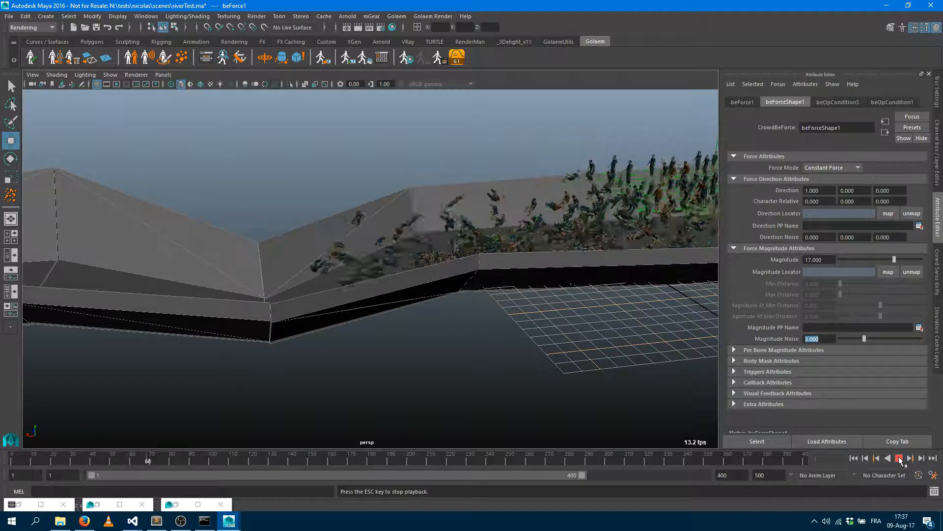
click(899, 458)
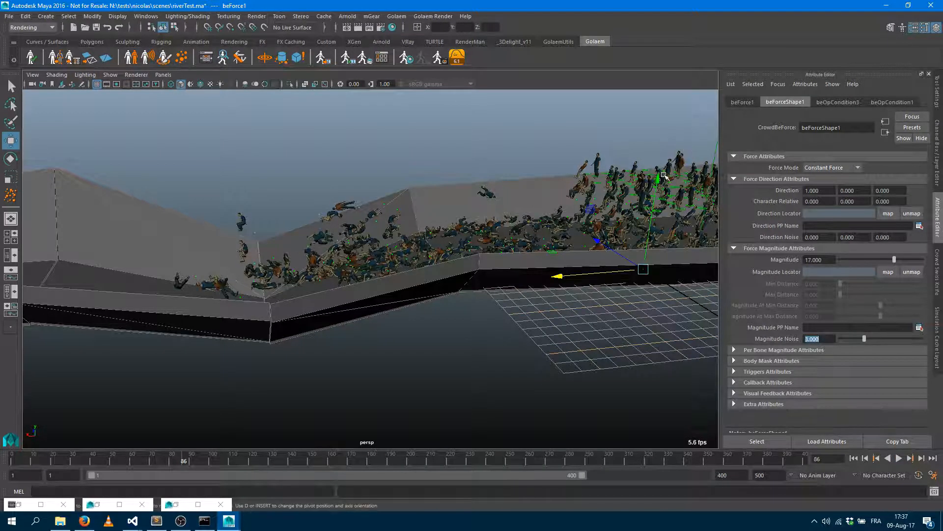
alt+middle_drag(665, 211, 389, 260)
alt+right_drag(390, 261, 499, 267)
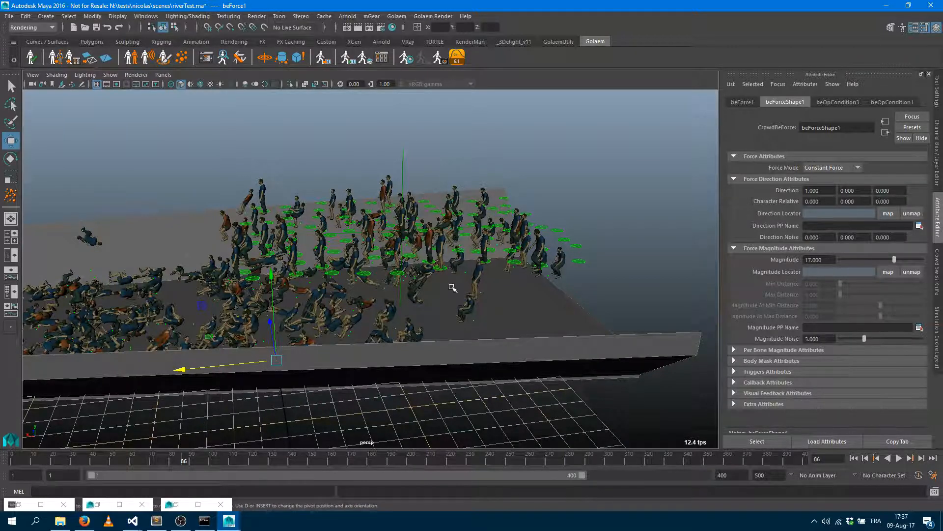
Step: Insert a Block operator between the Physicalize and Force behaviors in the entity type's behavior graph
click(207, 58)
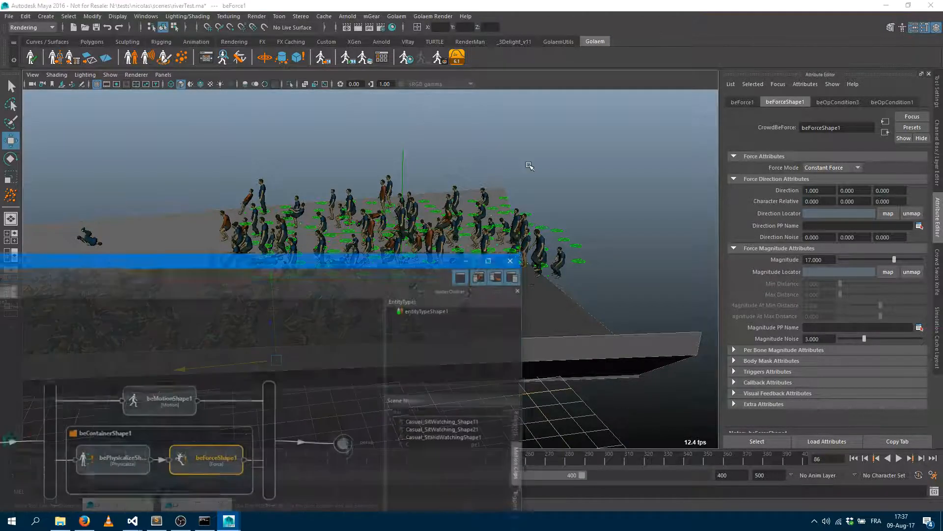
drag(267, 248, 562, 97)
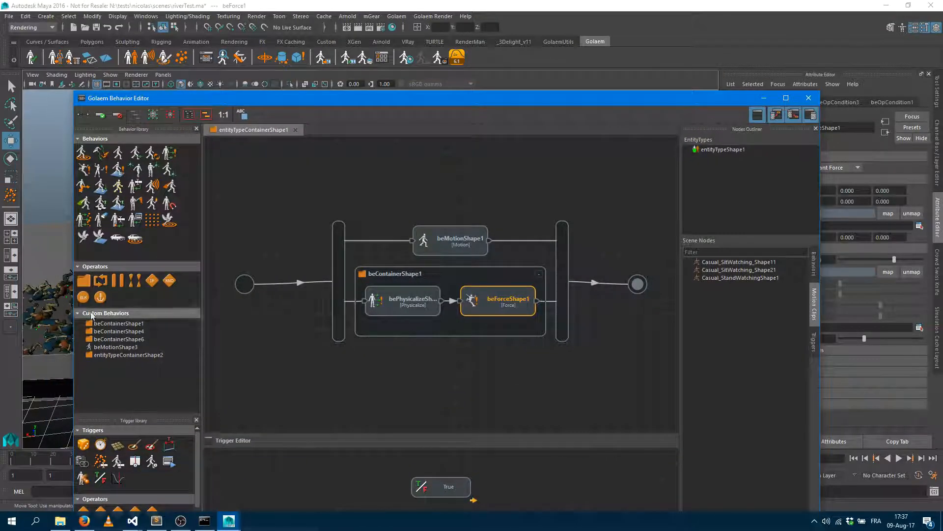
drag(84, 297, 452, 303)
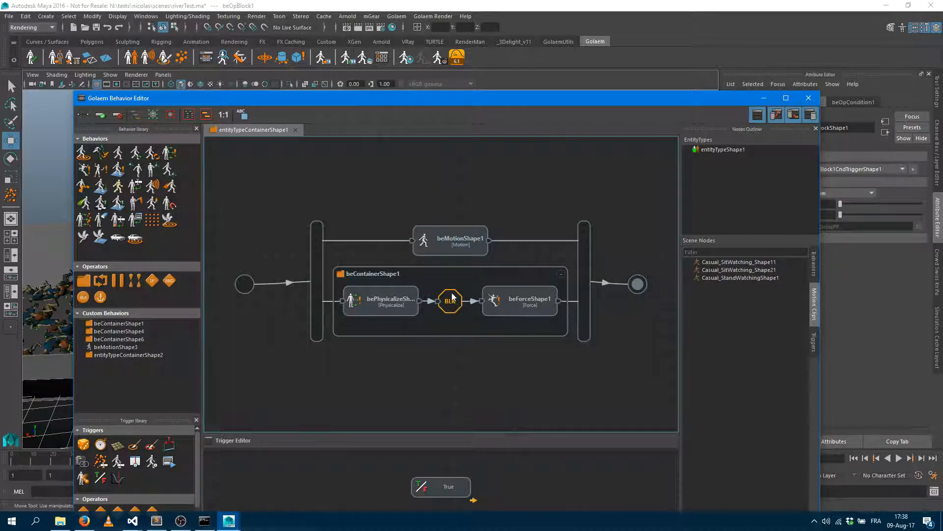
Step: Set the Block operator's Frame Delay Min to 20 and Frame Delay Max to 25
drag(603, 101, 412, 102)
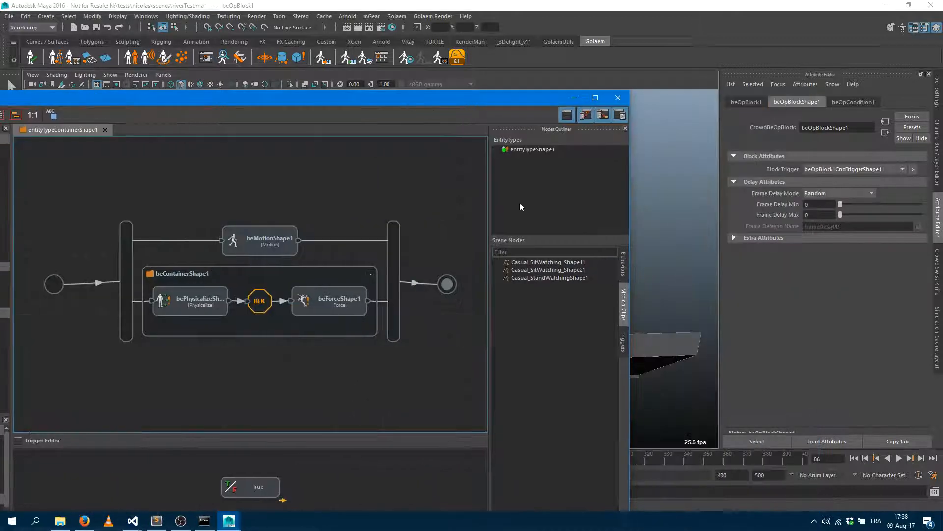
drag(816, 205, 732, 207)
text(2)
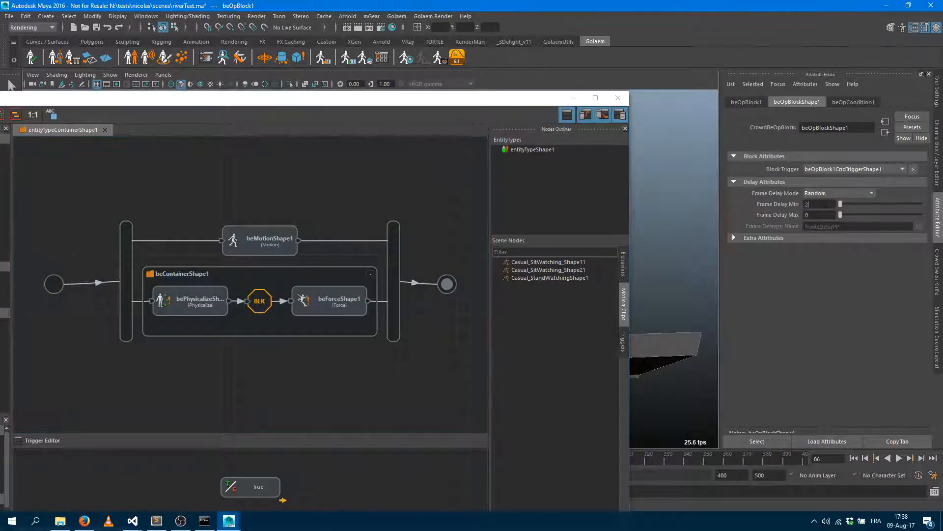
text(0)
key(Tab)
text(25)
key(Tab)
Step: Play the simulation with the delayed force, follow the characters down to the river's end and beyond it, and stop playback
click(576, 101)
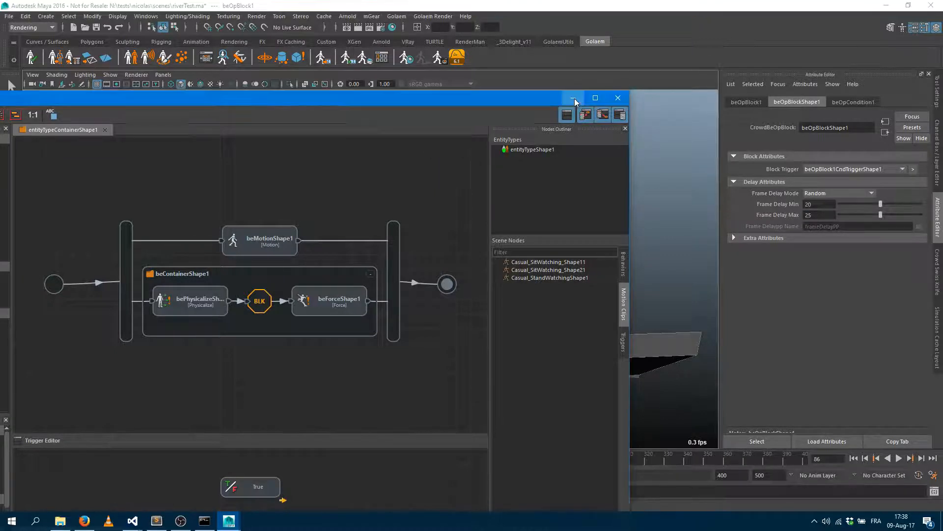
click(574, 101)
click(900, 458)
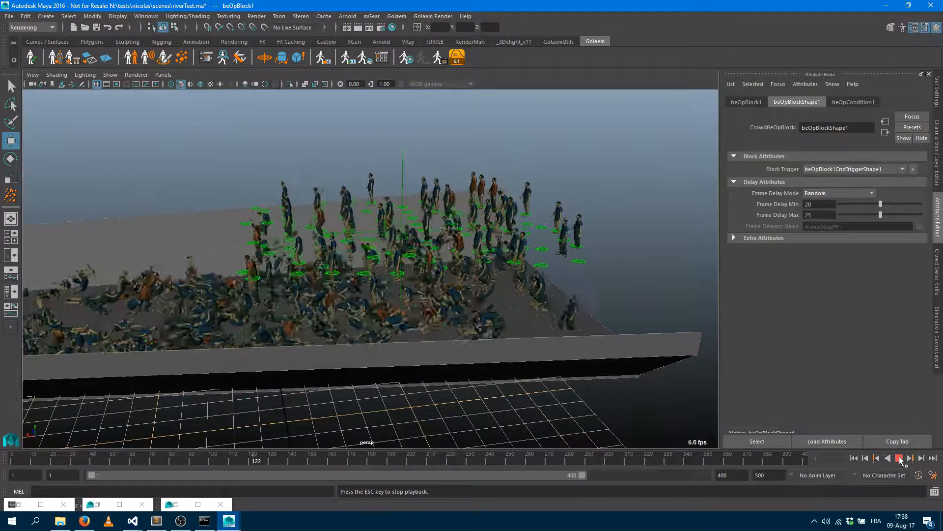
alt+drag(331, 331, 508, 295)
alt+drag(450, 289, 480, 291)
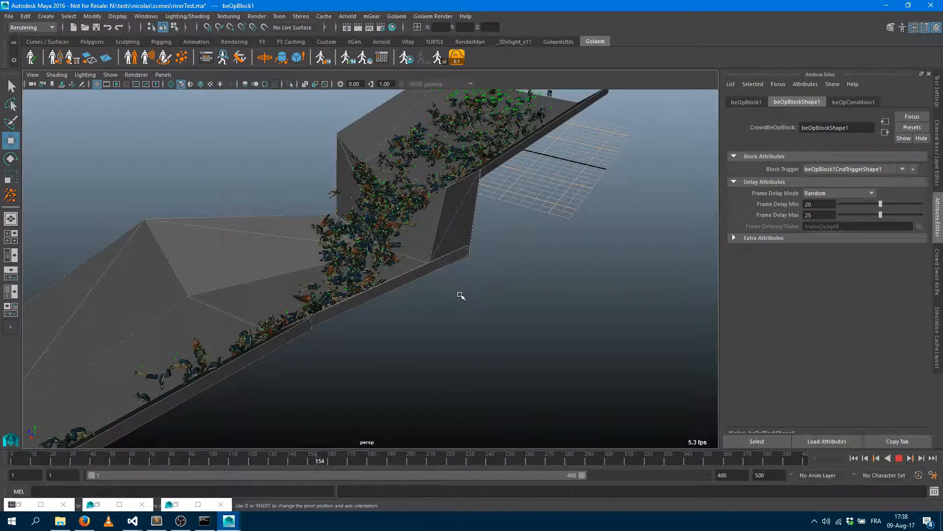
scroll(416, 226, down, 5)
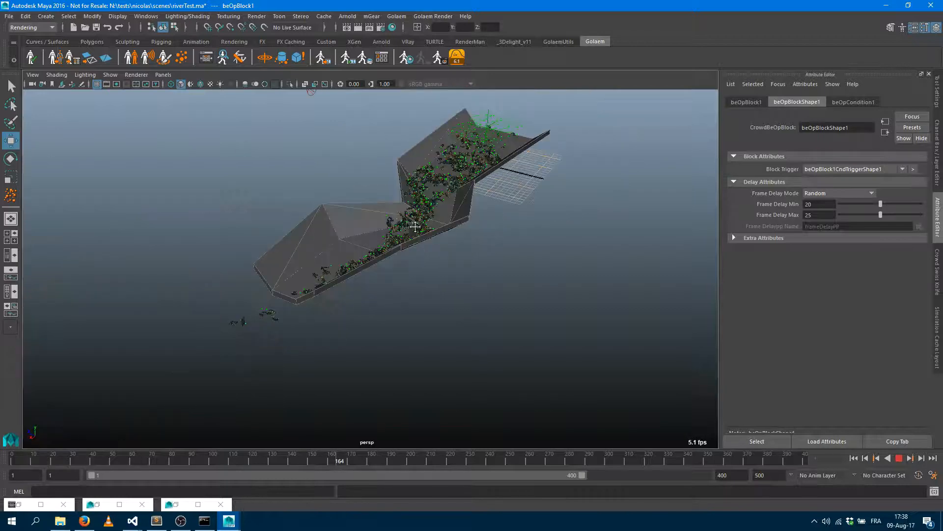
alt+drag(415, 226, 442, 292)
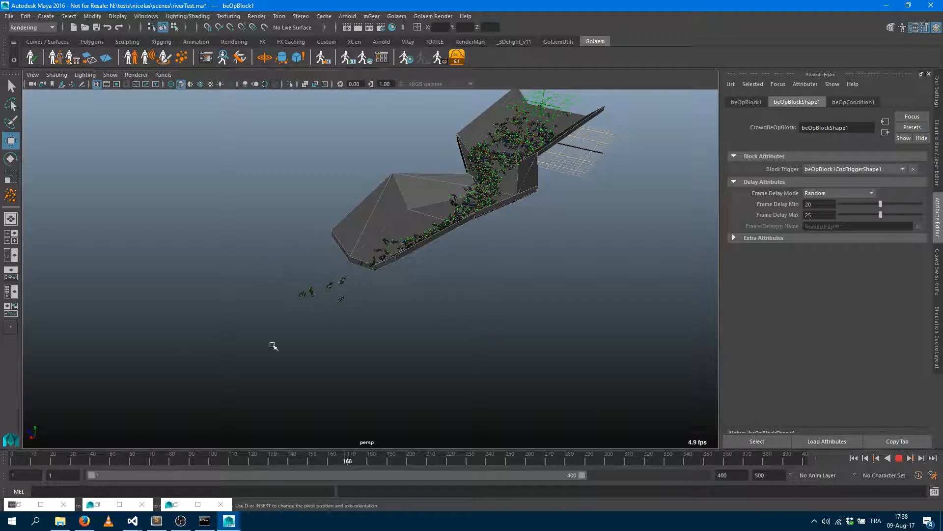
alt+drag(552, 289, 506, 322)
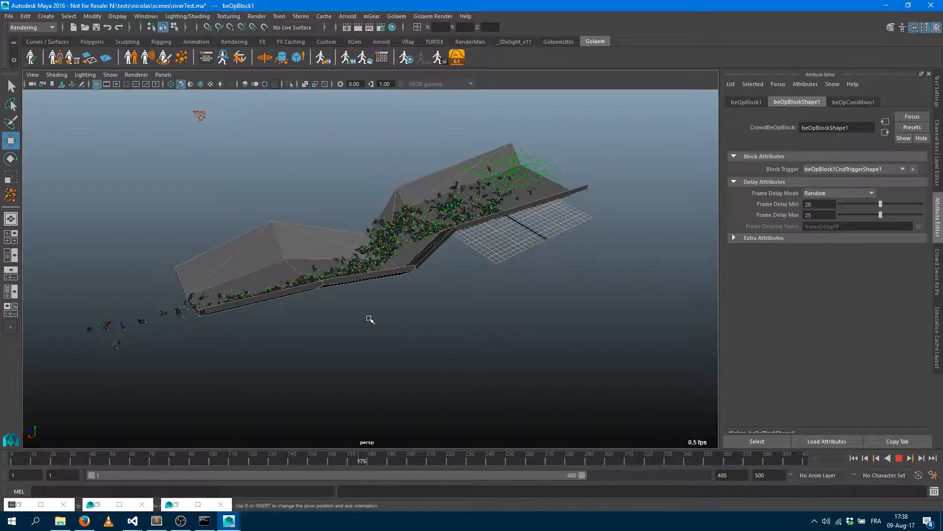
alt+middle_drag(369, 319, 490, 300)
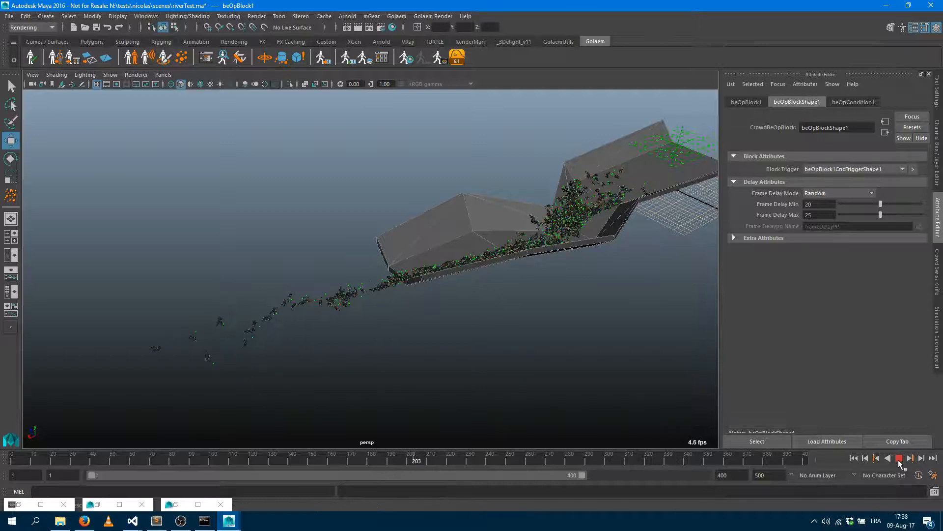
click(900, 460)
alt+drag(488, 270, 343, 337)
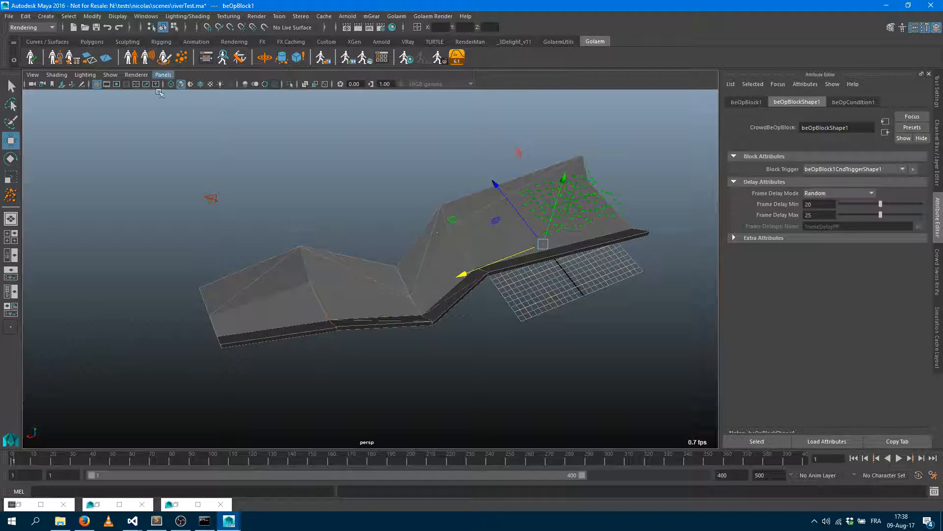
Step: Make room in the behavior graph and insert a Kill behavior between the parallel operator and the end node
click(207, 58)
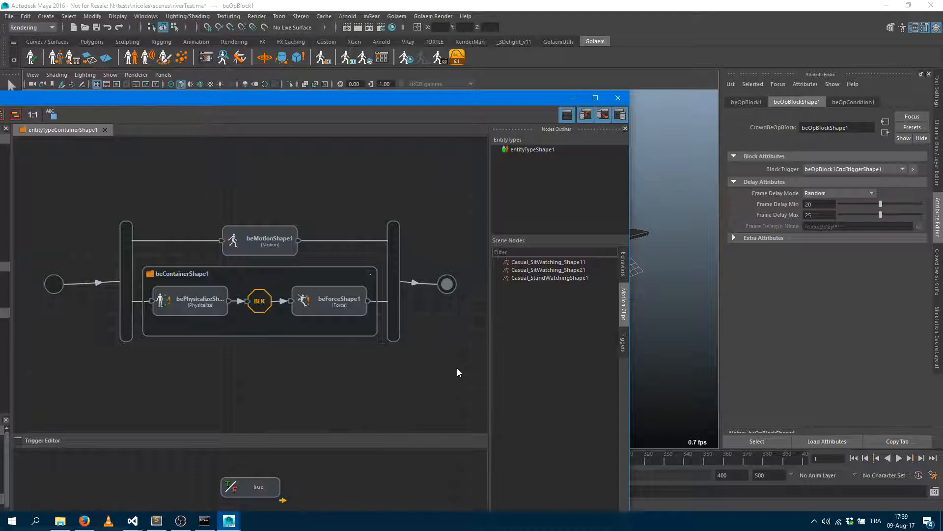
drag(448, 287, 463, 288)
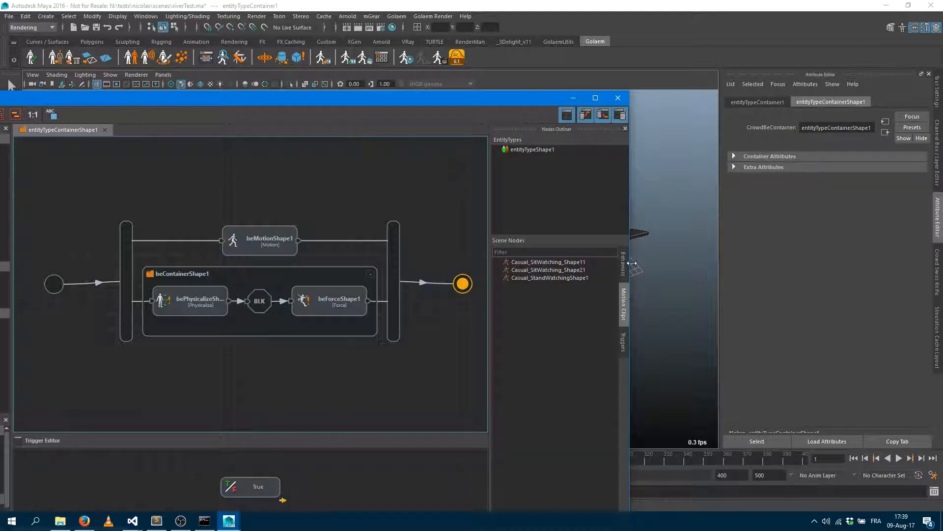
drag(630, 265, 783, 266)
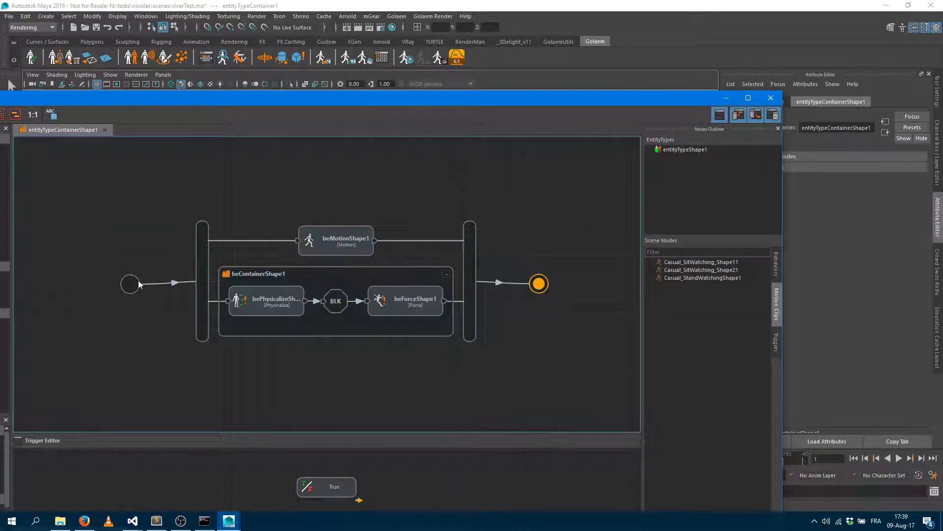
drag(138, 280, 94, 282)
drag(198, 282, 154, 281)
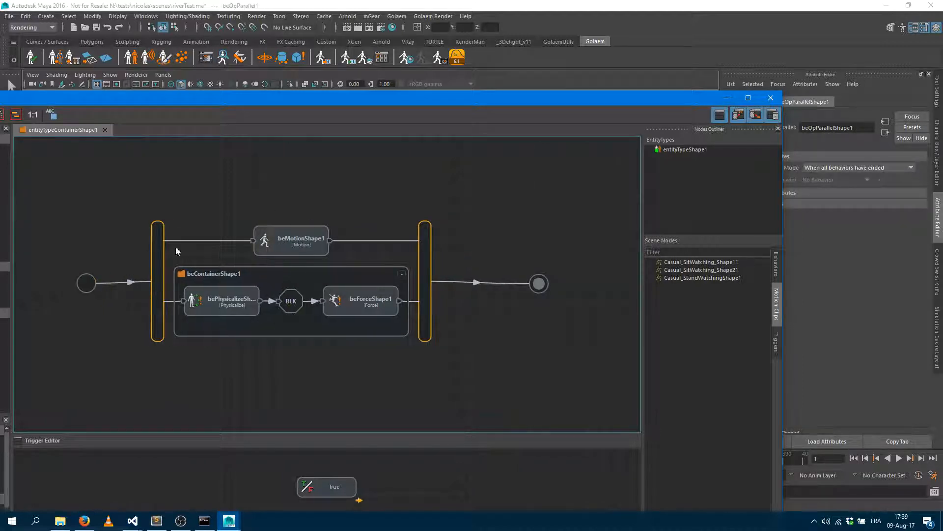
drag(222, 100, 424, 103)
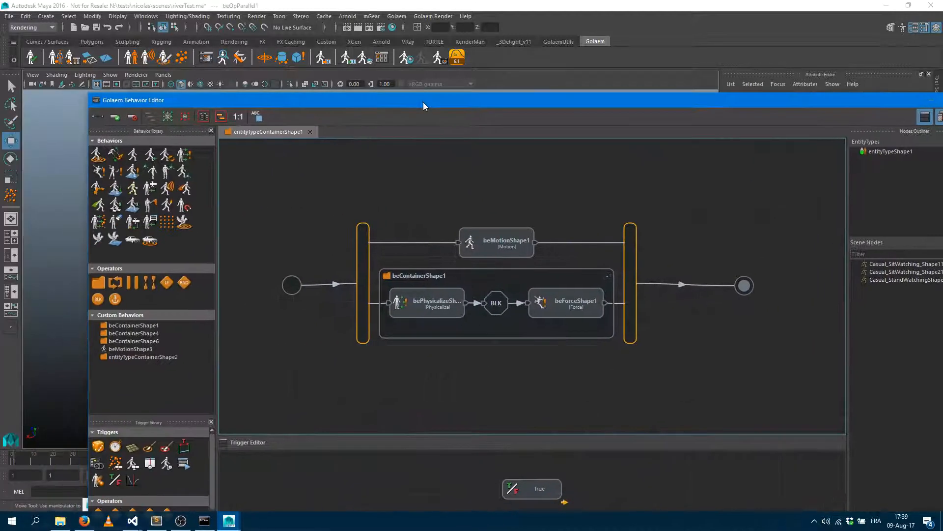
drag(113, 222, 697, 354)
drag(745, 289, 784, 283)
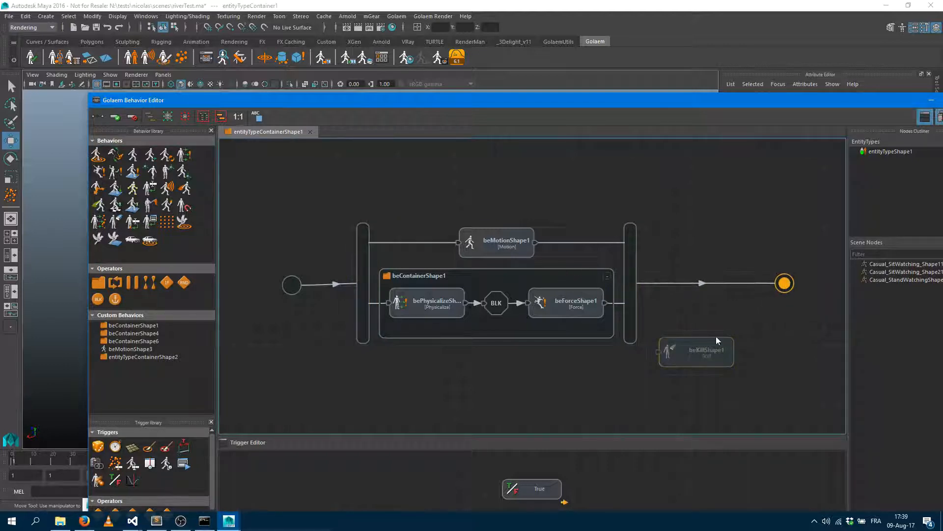
drag(715, 340, 711, 282)
Step: Review the Kill behavior in the graph and its attributes, and minimize the behavior editor to reveal the terrain
drag(800, 101, 360, 87)
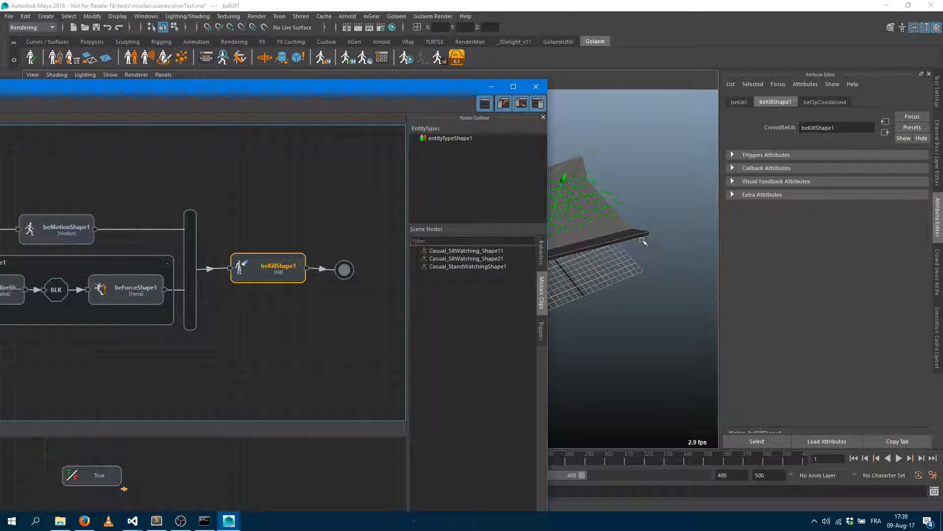
drag(306, 88, 697, 80)
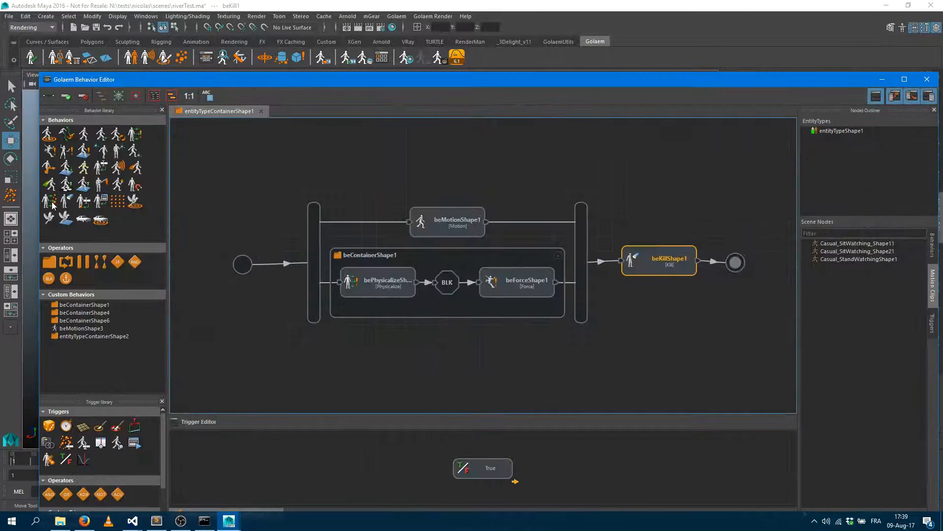
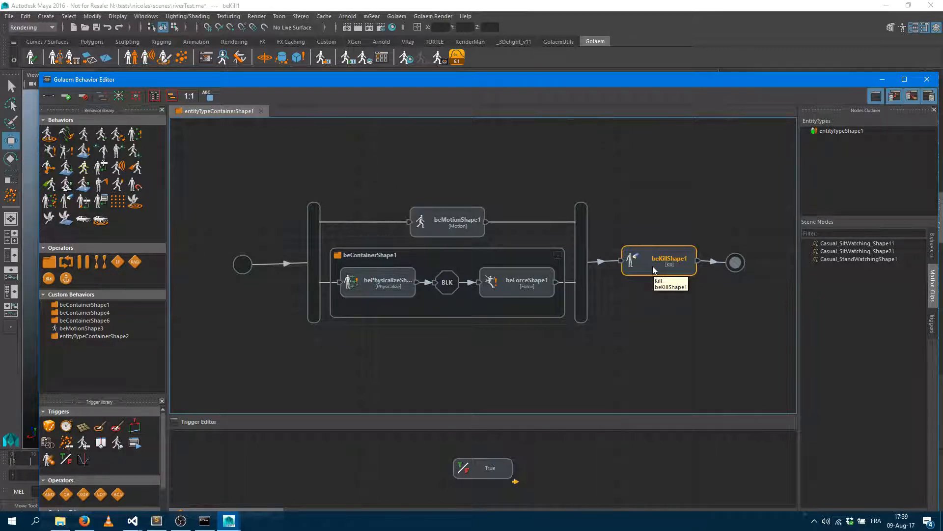
drag(713, 82, 530, 388)
click(559, 388)
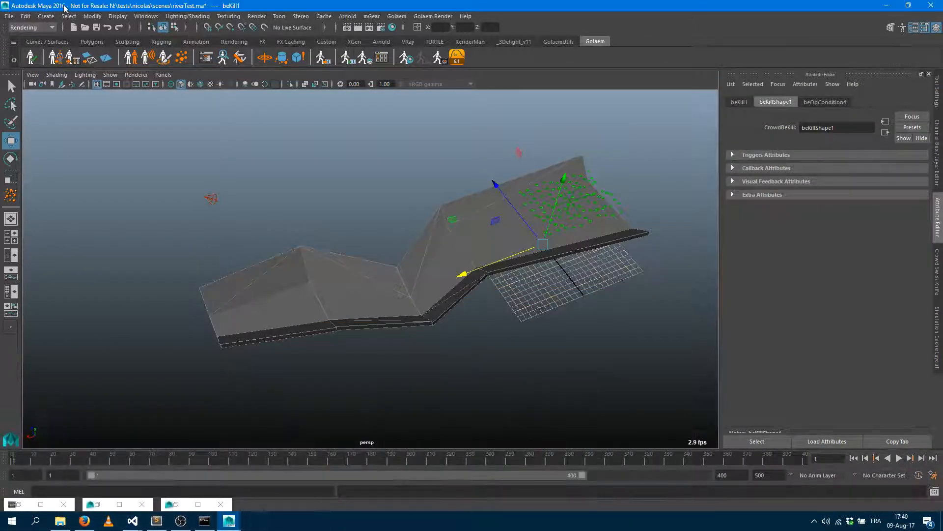
Step: Create a polygon cube and move it to the lower end of the river terrain
click(92, 41)
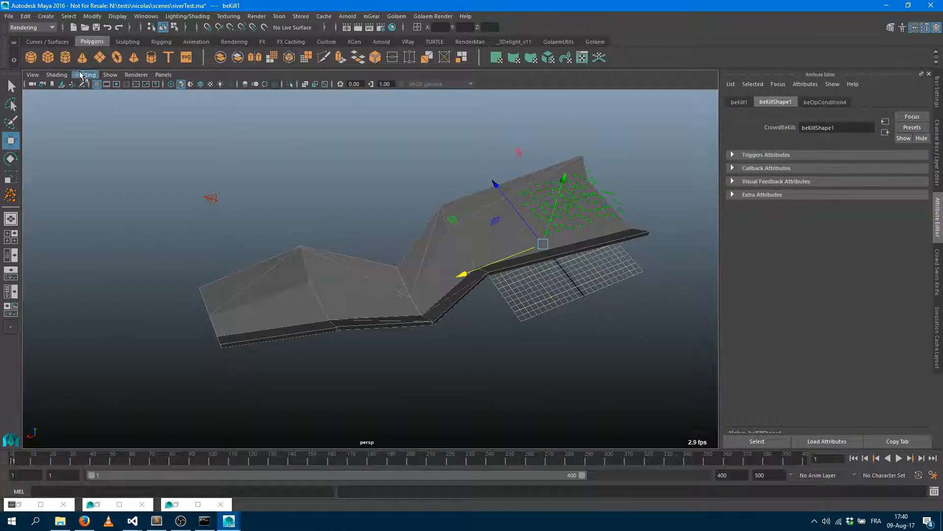
click(48, 57)
drag(523, 264, 115, 332)
Step: Scale up the cube and stretch it into a long box spanning the full width of the river's end
key(r)
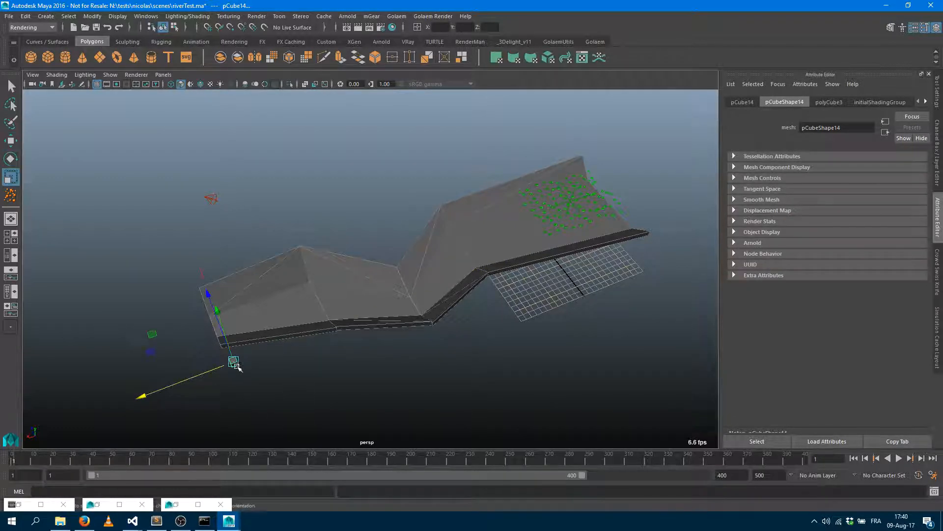
drag(235, 362, 263, 358)
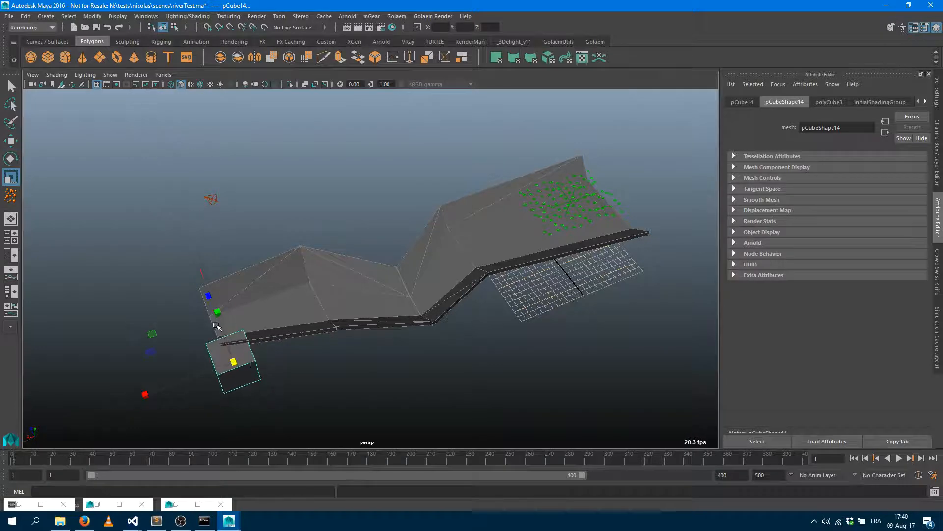
mouse_move(218, 313)
mouse_down()
mouse_move(185, 213)
mouse_move(227, 299)
mouse_up()
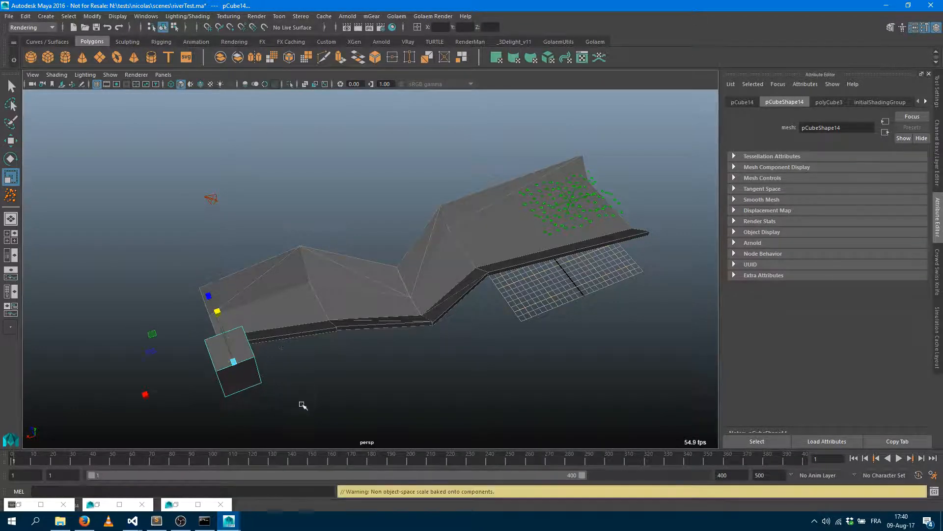
alt+drag(303, 405, 363, 379)
drag(338, 277, 99, 289)
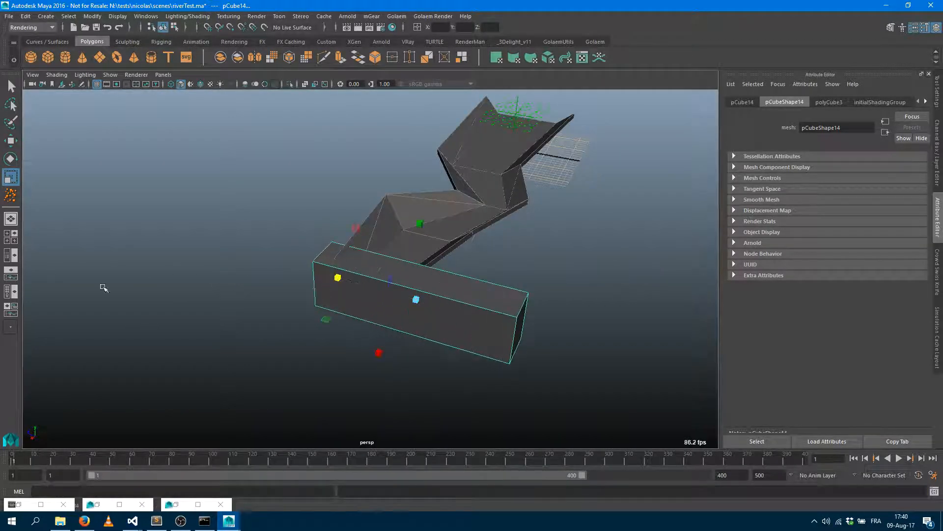
drag(338, 276, 309, 279)
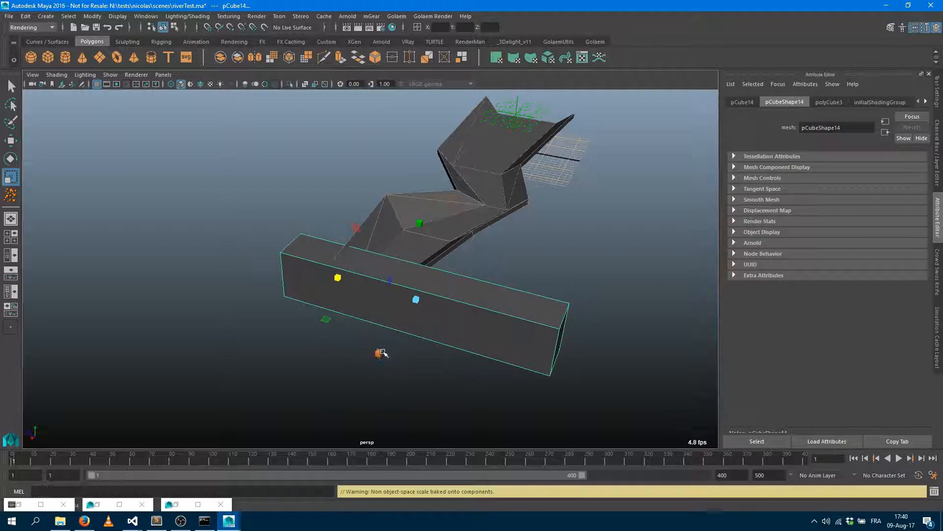
drag(381, 352, 489, 352)
Step: Move the box outward and adjust its height so it encloses the outlet at the river's lower end
key(w)
drag(294, 239, 281, 218)
drag(243, 268, 192, 281)
drag(278, 181, 277, 168)
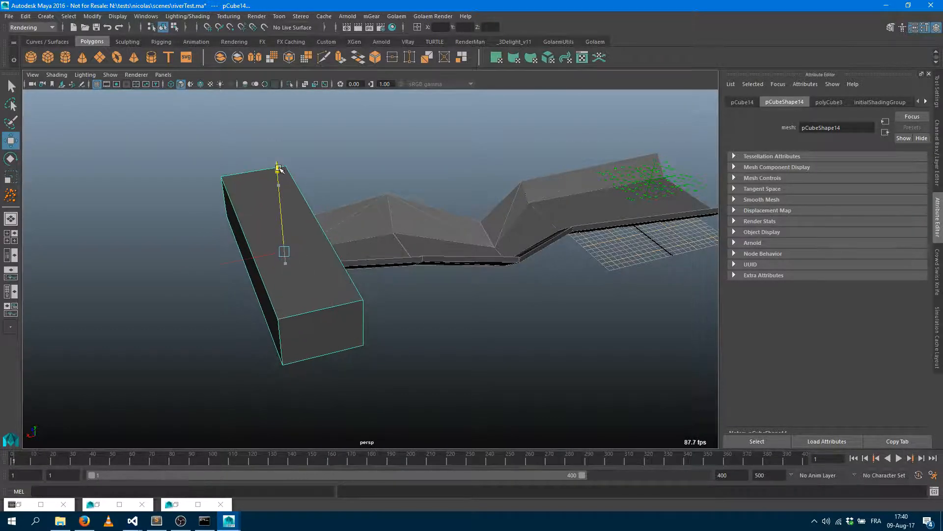
alt+drag(467, 226, 406, 241)
alt+middle_drag(406, 241, 421, 323)
alt+drag(401, 327, 435, 326)
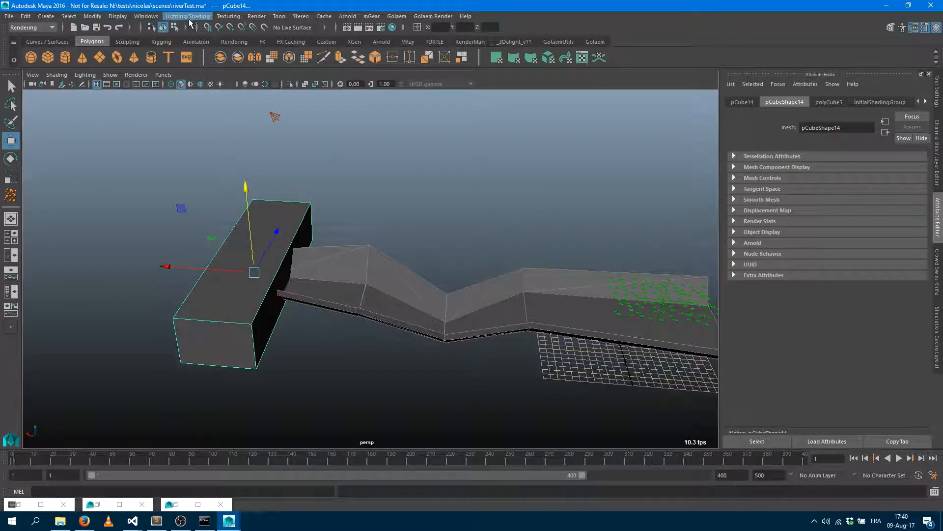
Step: Assign a new Lambert material to the box and raise its Transparency so it is mostly see-through
click(189, 17)
mouse_move(231, 60)
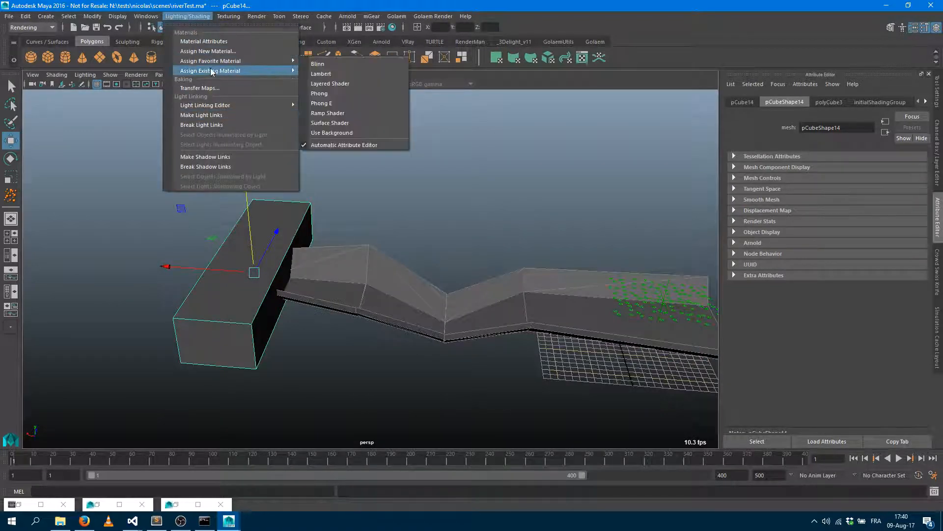
click(338, 73)
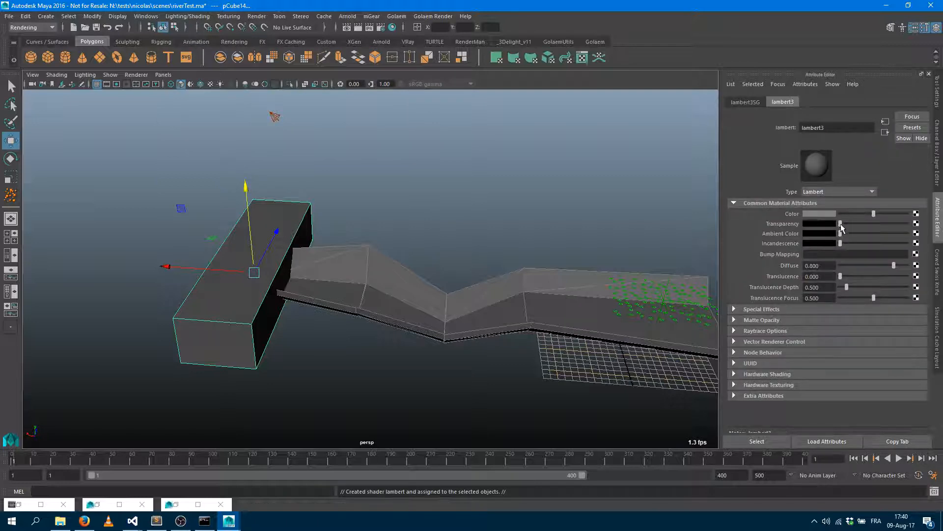
drag(841, 224, 893, 222)
alt+drag(589, 256, 482, 274)
Step: Bring up the behavior editor and open the stop trigger of the beMotionShape1 behavior
click(593, 41)
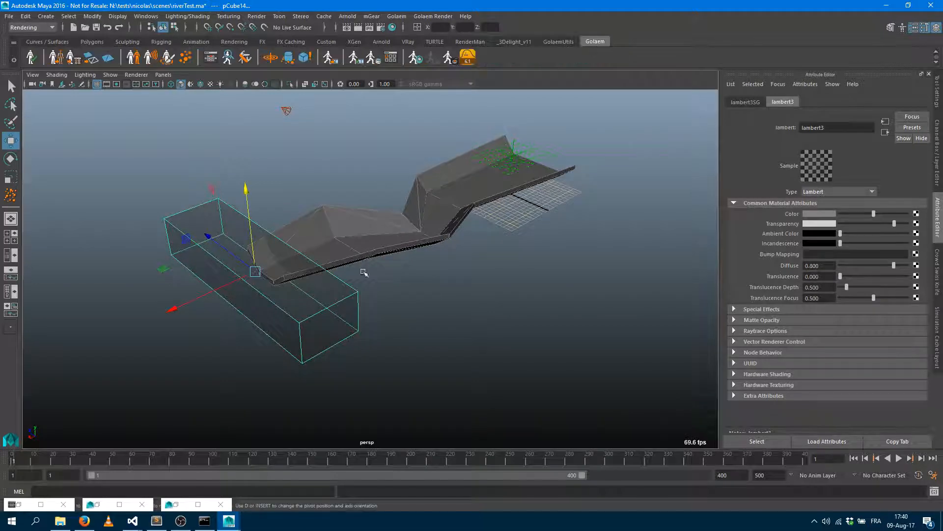
click(211, 59)
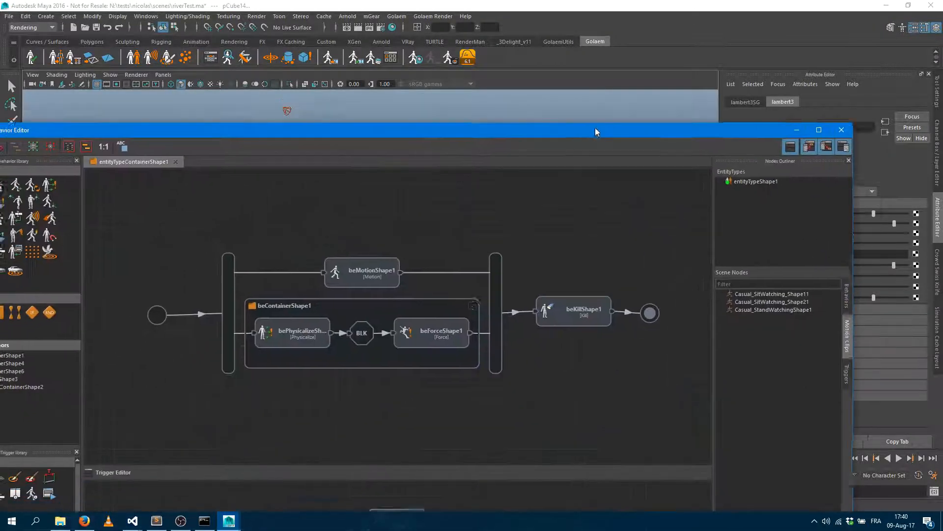
drag(595, 128, 594, 117)
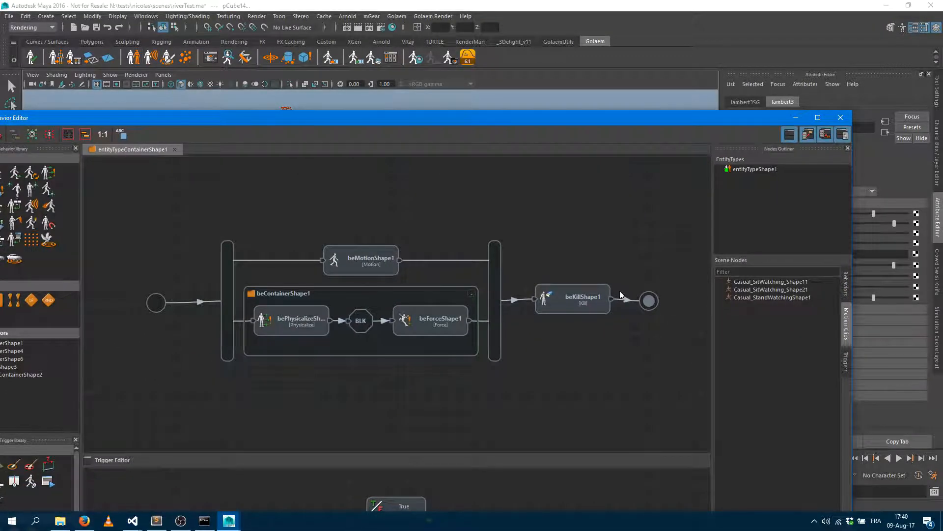
drag(389, 117, 439, 89)
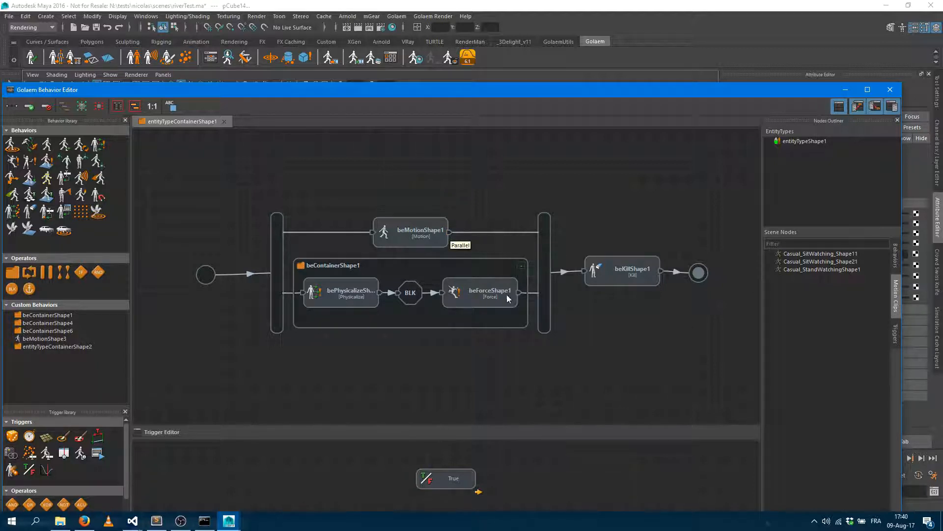
click(451, 235)
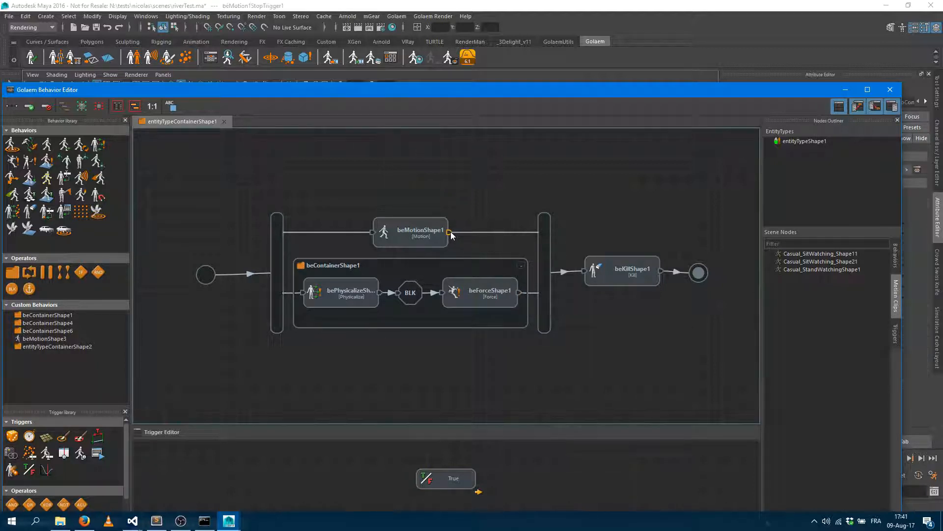
drag(445, 91, 443, 9)
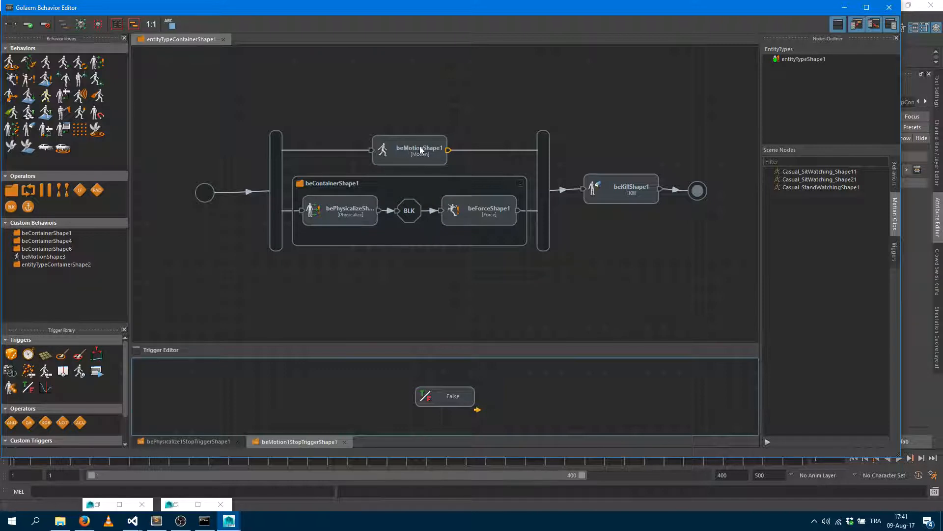
Step: Add a polygon zone trigger to the motion's stop trigger and set it as root instead of the False trigger
drag(44, 360, 362, 400)
drag(451, 398, 485, 399)
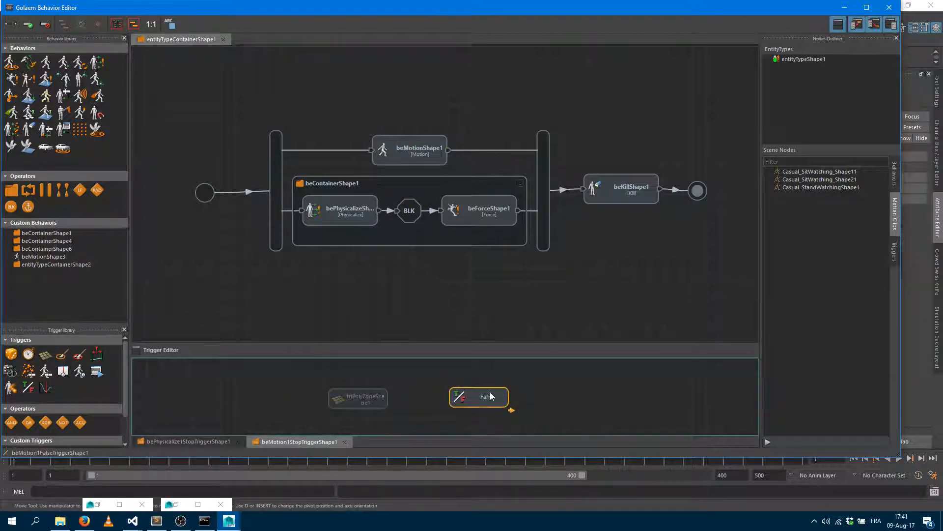
right_click(368, 400)
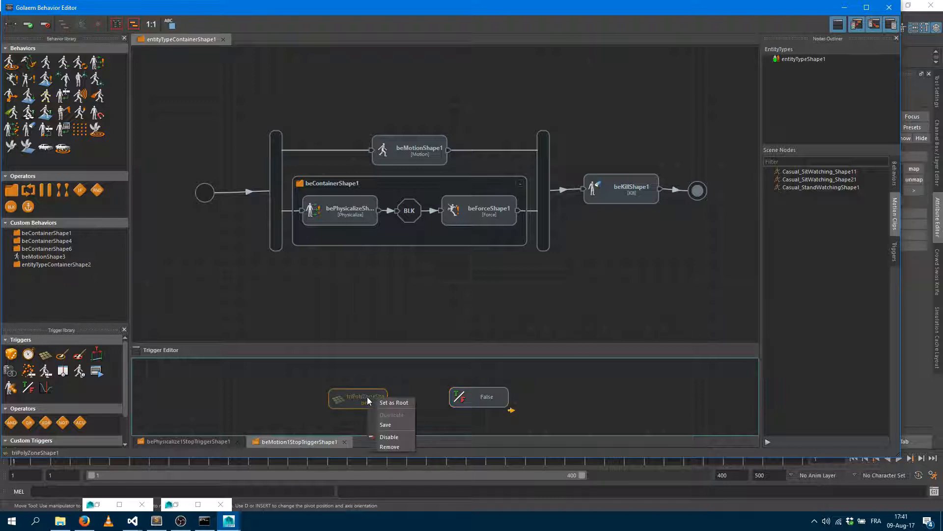
click(390, 403)
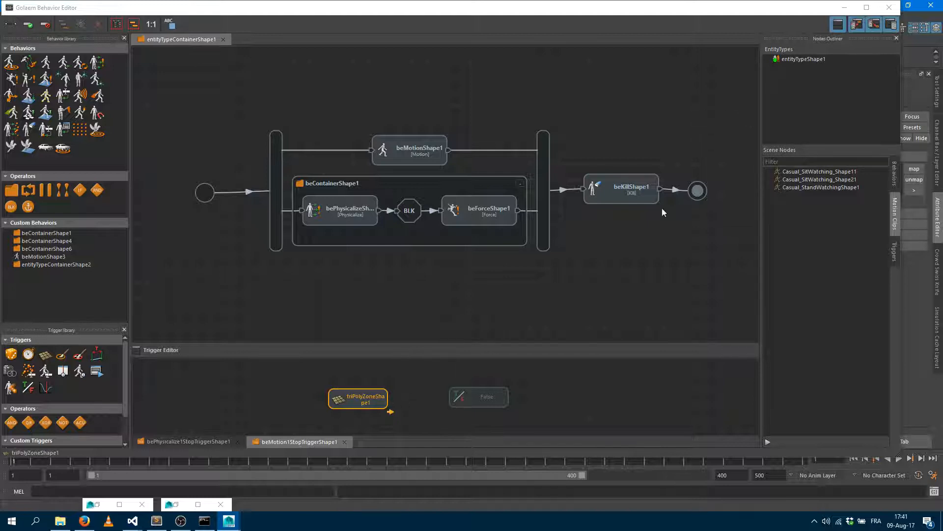
Step: Select the transparent box in the scene and map it as the In Polygons shape of the polygon zone trigger
drag(751, 13, 665, 364)
key(q)
click(204, 236)
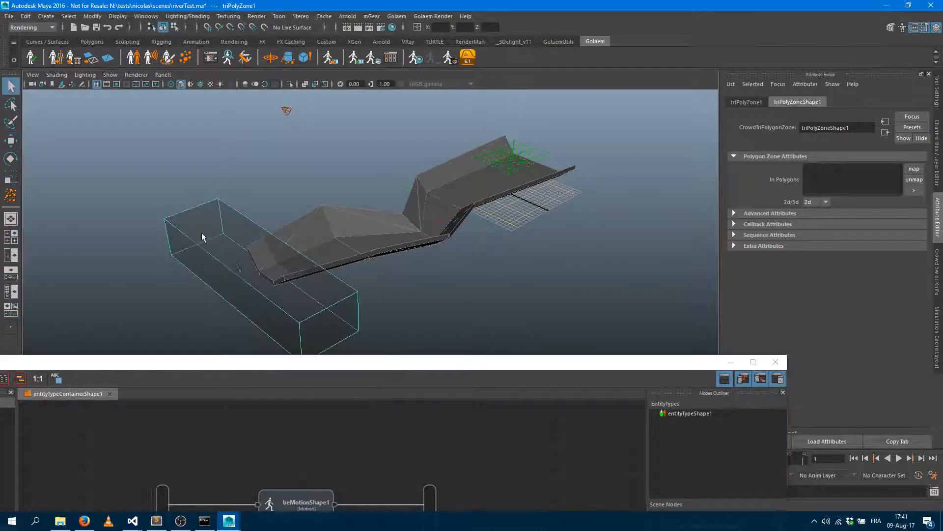
click(442, 367)
drag(442, 368, 458, 98)
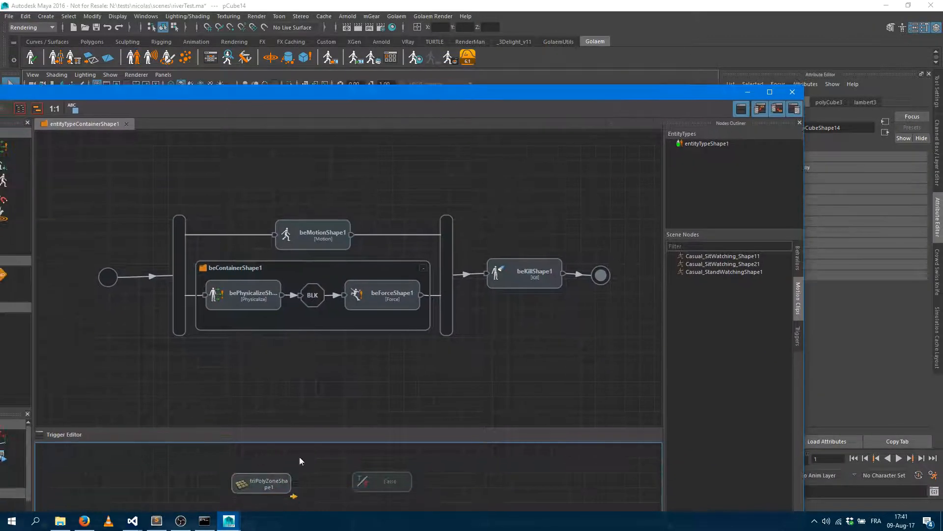
click(263, 483)
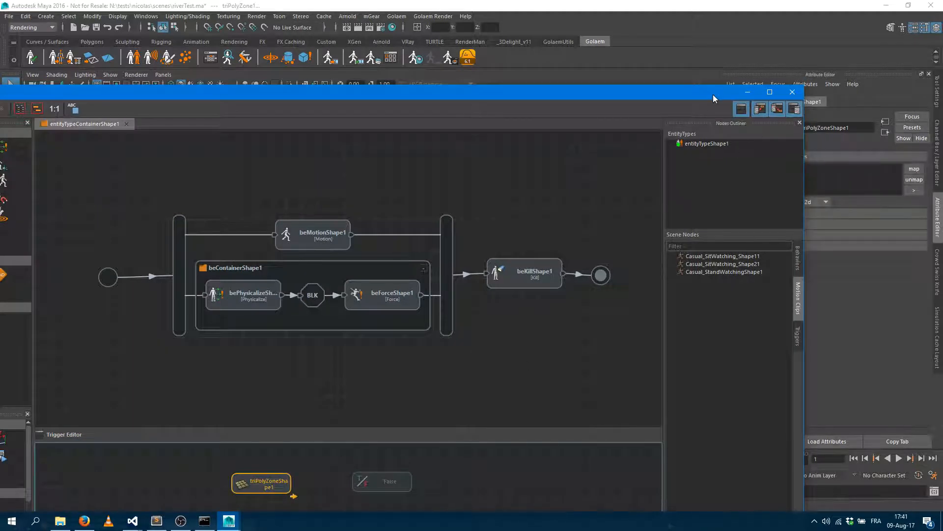
drag(713, 94, 568, 91)
click(912, 168)
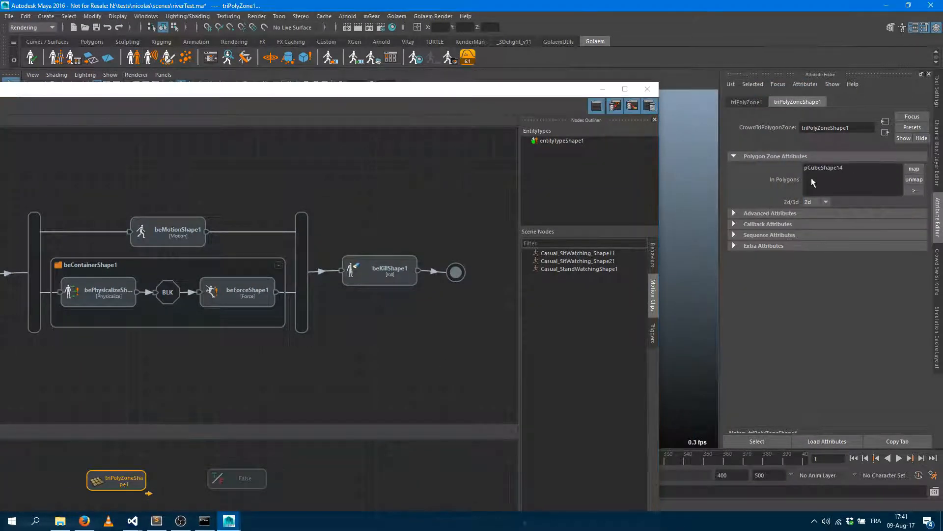
Step: Set the polygon zone's 2d/3d mode to 3d and minimize the behavior editor
click(827, 202)
click(813, 224)
click(602, 89)
Step: Move the trigger box upstream so it crosses the steep slope in the middle of the river
alt+drag(394, 312, 600, 323)
key(w)
alt+middle_drag(602, 326, 437, 325)
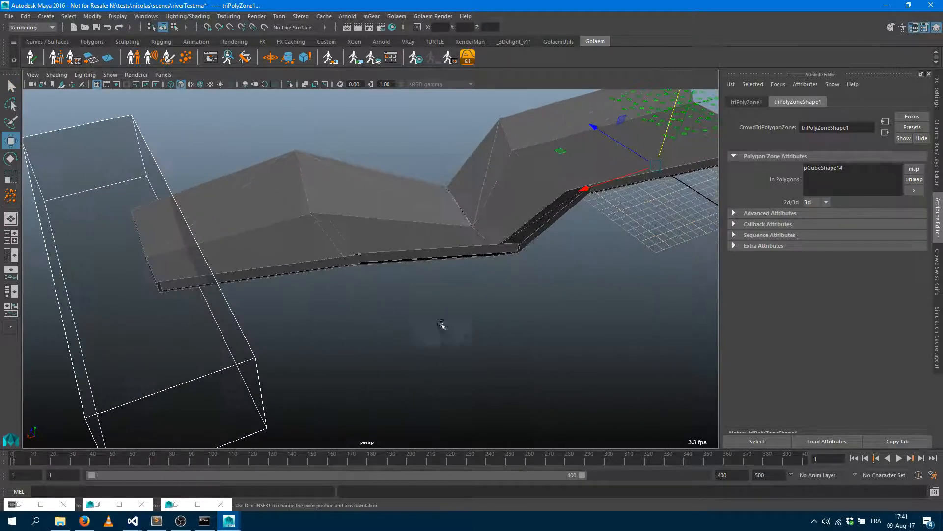
click(582, 343)
click(143, 313)
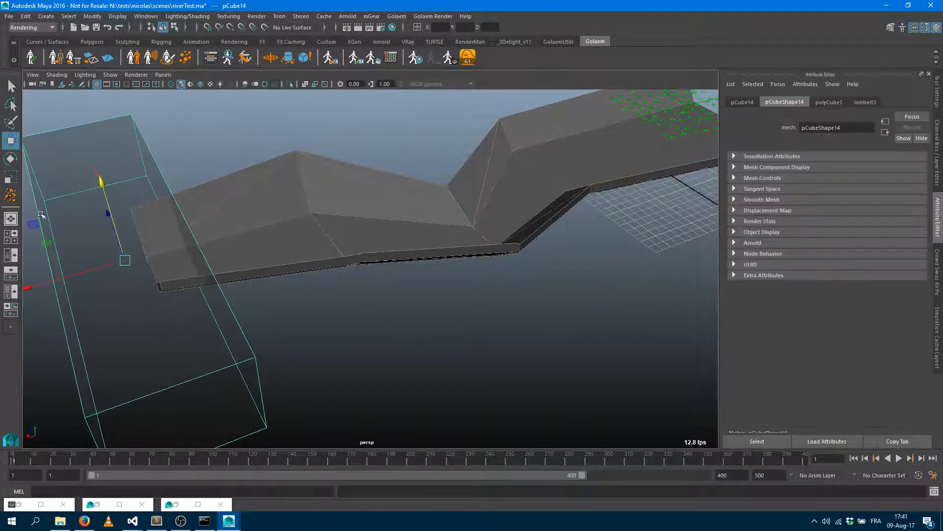
drag(74, 270, 435, 256)
alt+drag(675, 272, 628, 274)
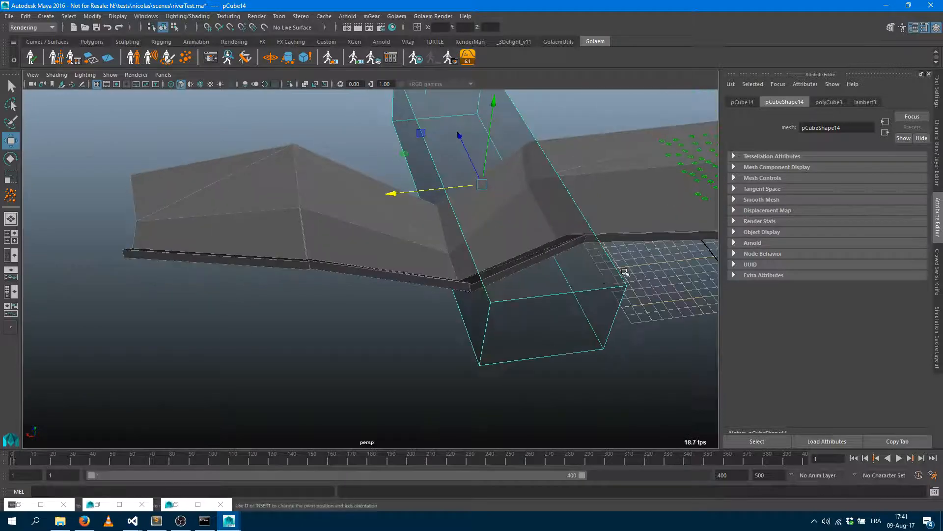
alt+middle_drag(627, 274, 445, 285)
Step: Play the simulation from the first frame, watch the characters slide into the trigger box, and stop playback
click(855, 459)
click(899, 458)
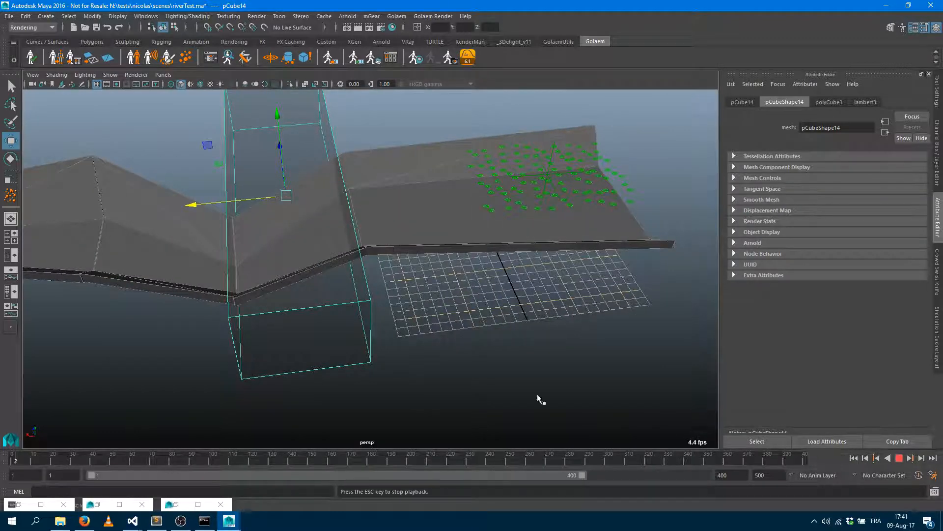
scroll(580, 333, up, 6)
mouse_move(560, 333)
alt+mouse_down()
mouse_move(569, 337)
mouse_move(535, 373)
mouse_move(567, 329)
alt+mouse_up()
alt+middle_drag(566, 329, 627, 295)
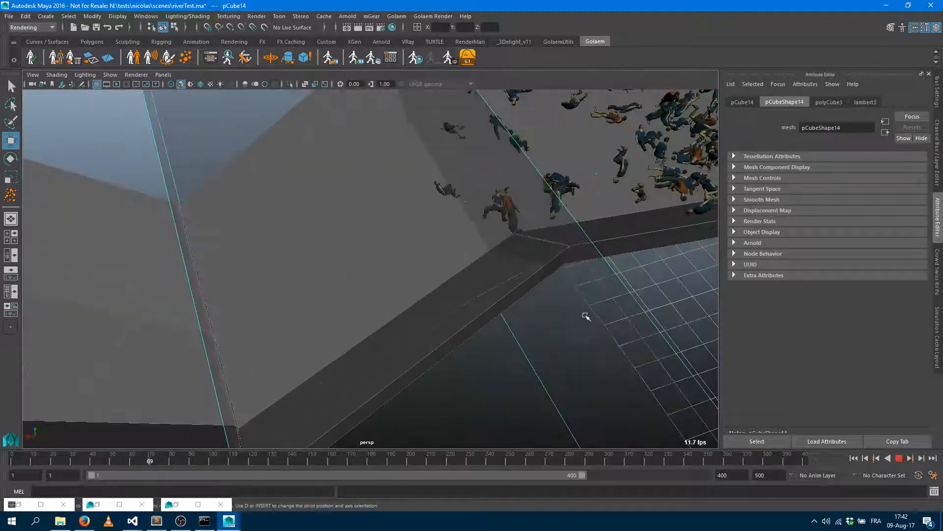
alt+drag(485, 318, 600, 304)
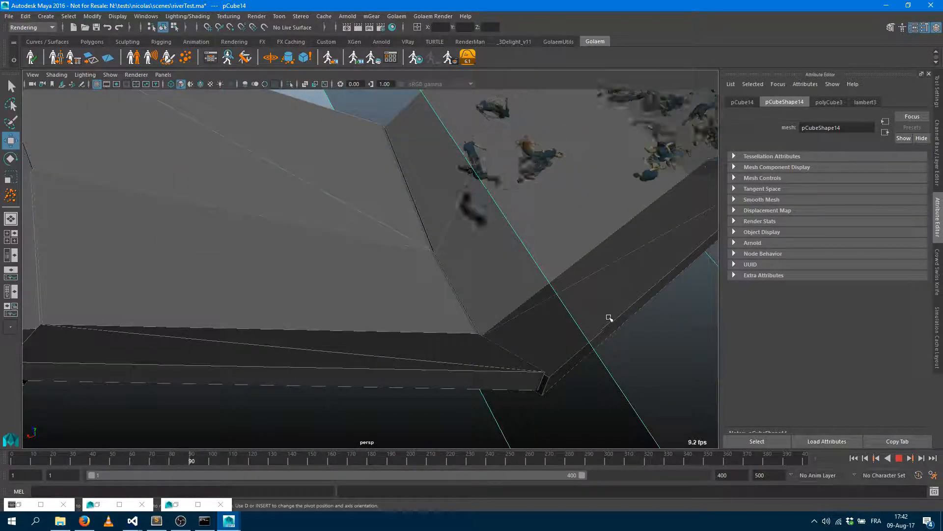
click(899, 459)
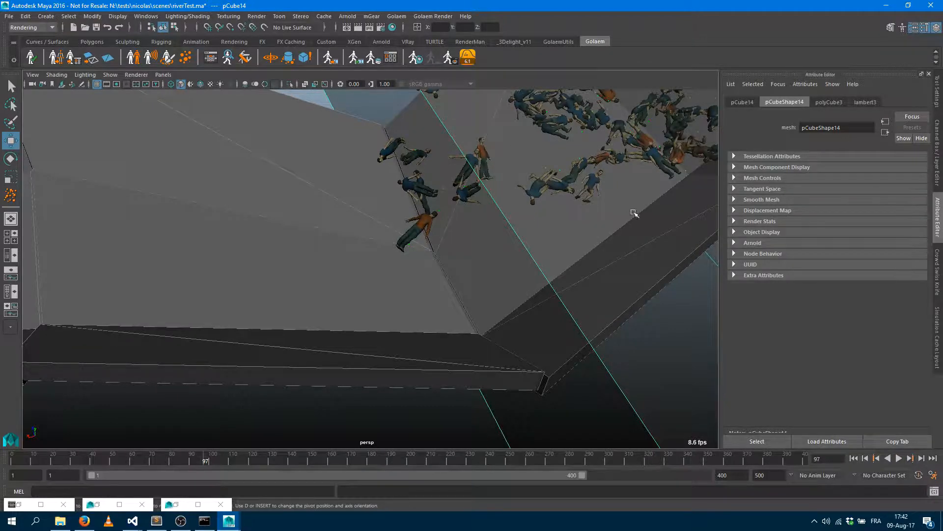
Step: Advance the simulation by a couple of frames and select a character at the upstream edge of the trigger box
alt+drag(633, 212, 431, 177)
key(alt+period)
key(alt+period)
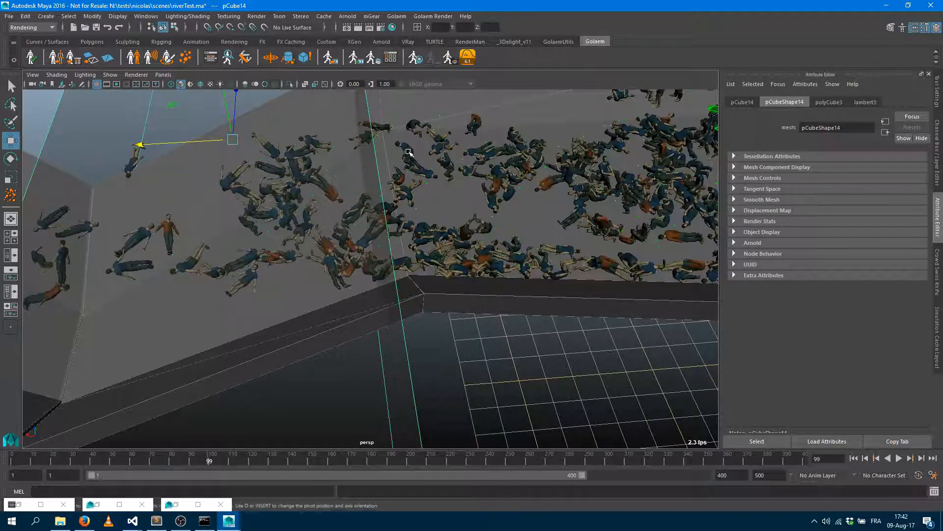
click(407, 150)
Step: Show the behavior graph below the selected character and step forward frame by frame to examine which behaviors are active
click(212, 58)
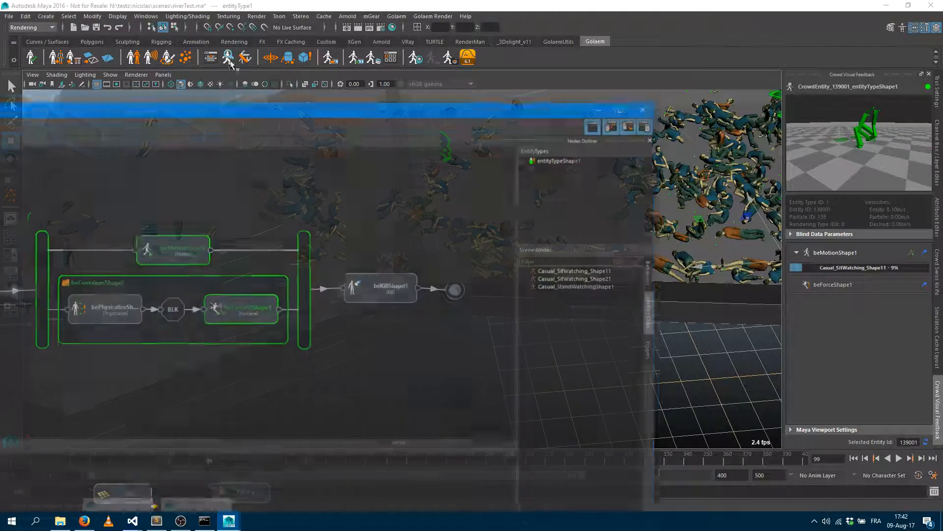
drag(455, 85, 665, 262)
click(923, 459)
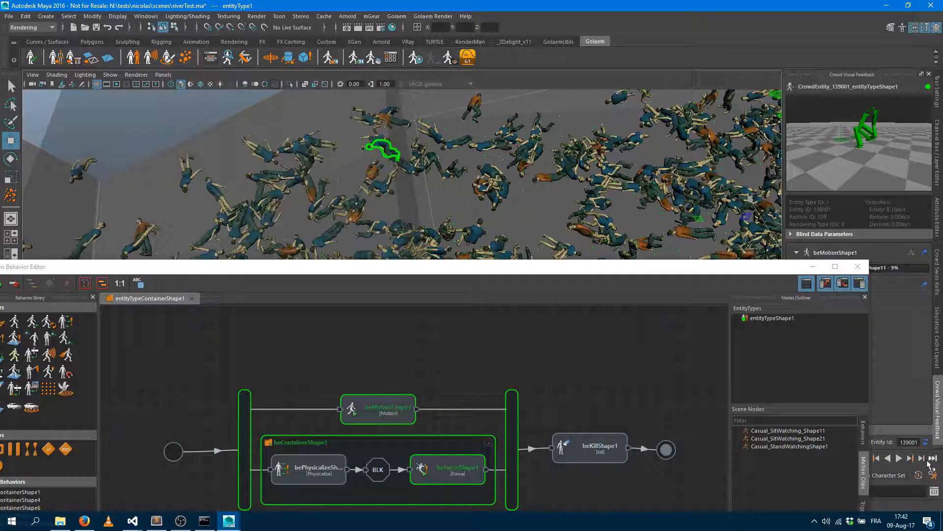
click(922, 458)
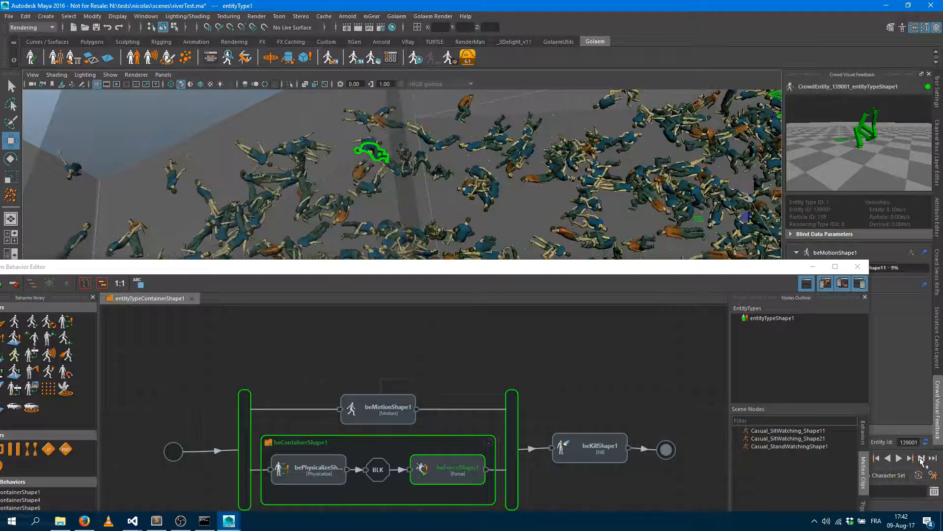
click(921, 458)
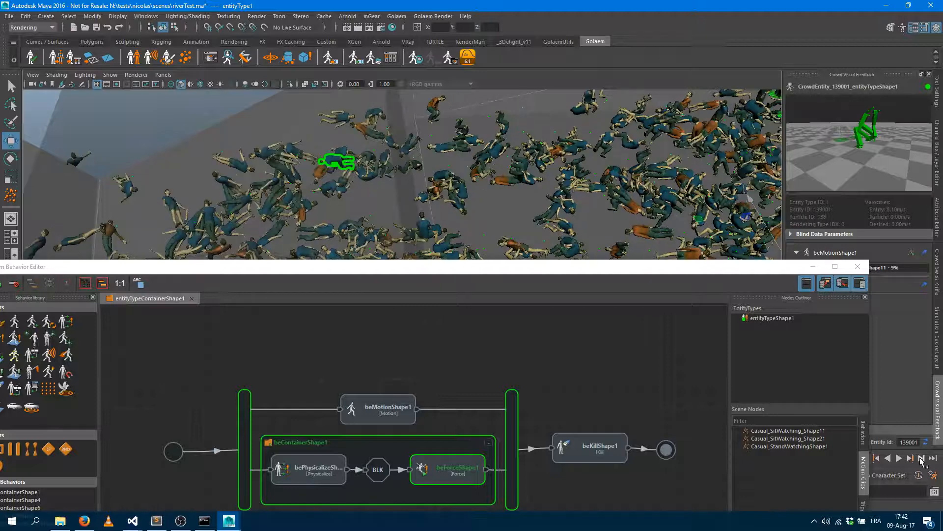
Step: Keep stepping the simulation forward through the trigger box to examine how the motion, force and kill behaviors respond for the selected character
click(922, 458)
click(921, 458)
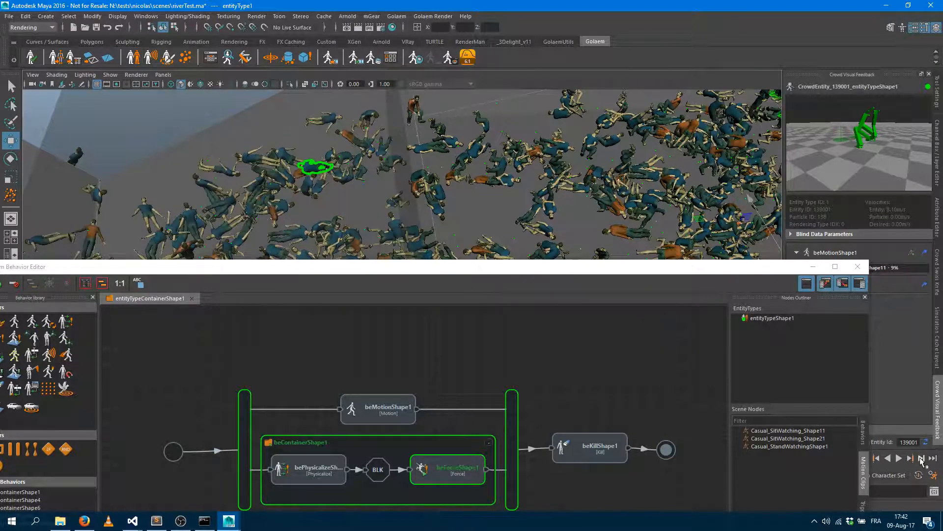
click(922, 459)
click(921, 459)
click(921, 459)
click(922, 459)
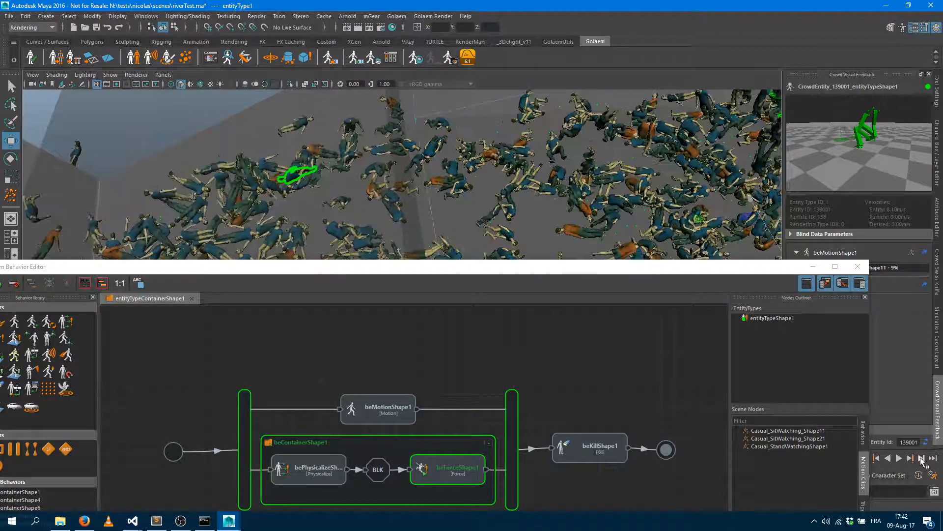
click(921, 459)
click(922, 459)
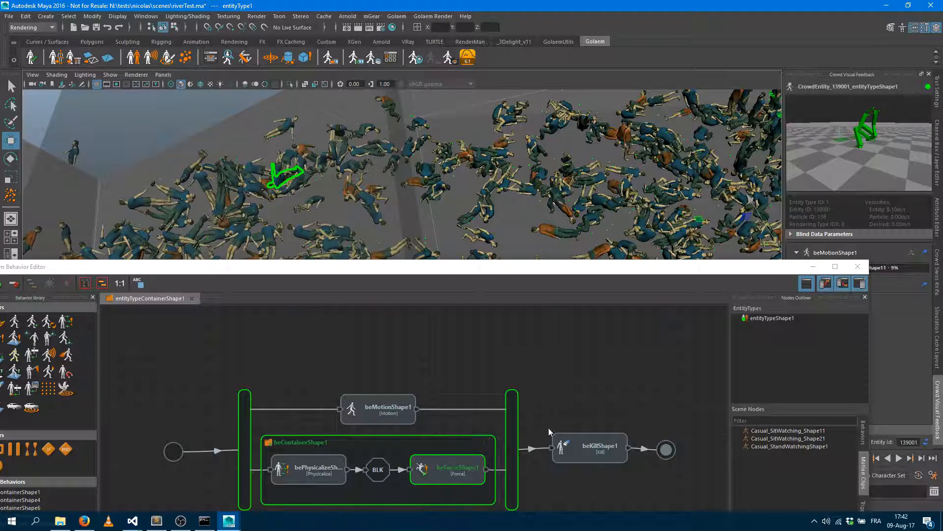
Step: Set the parallel operator's Exit Mode to "When a specific behavior has ended" with beMotionShape1 as the Exit Behavior
click(513, 417)
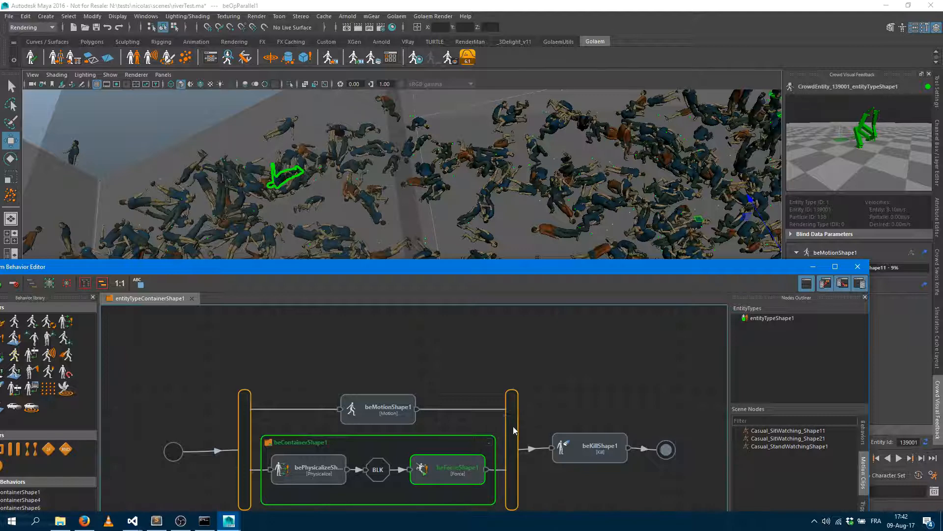
click(938, 217)
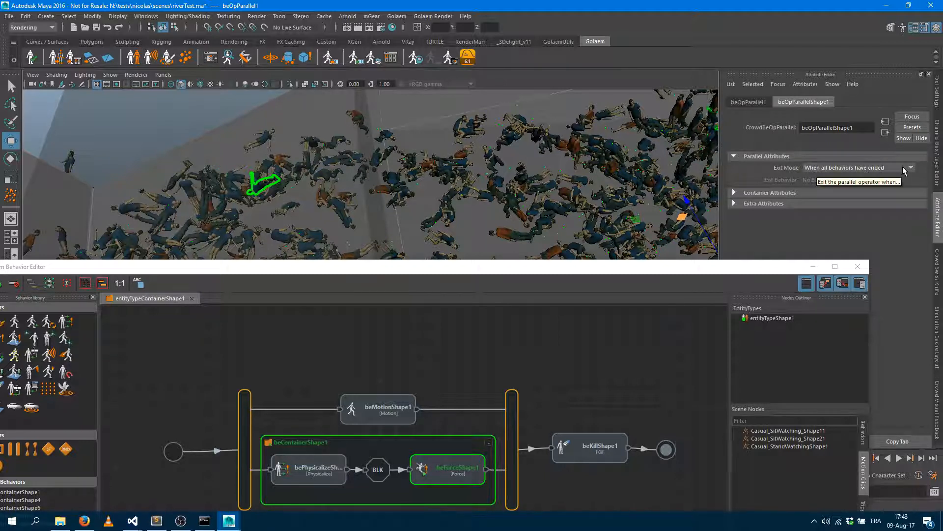
drag(515, 265, 381, 153)
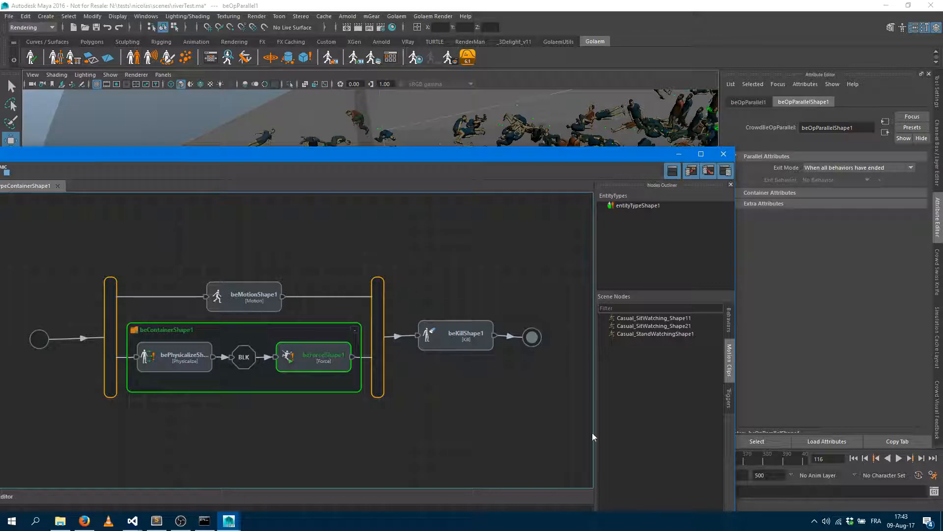
click(836, 167)
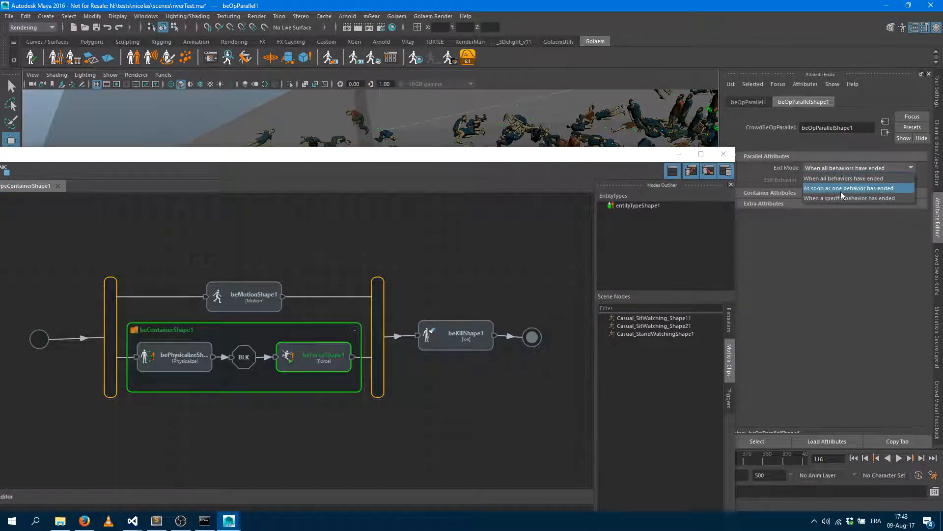
click(841, 188)
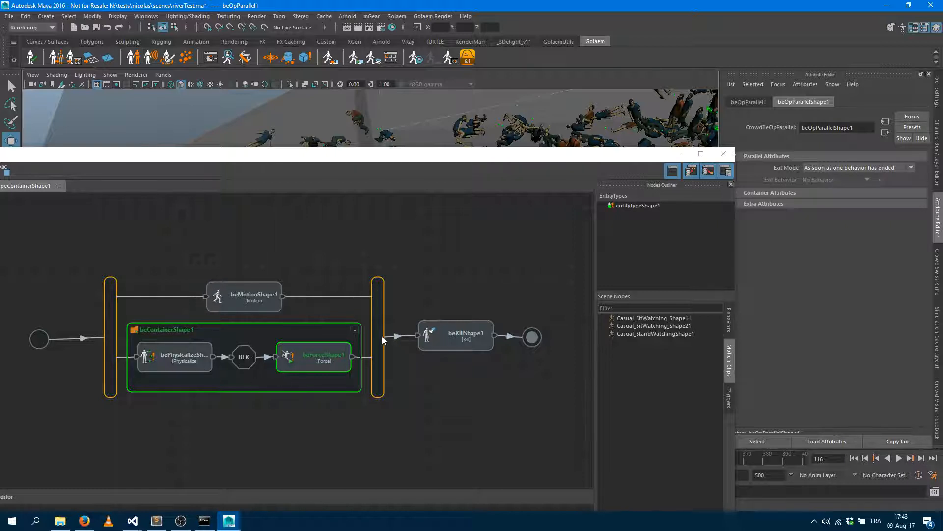
click(859, 168)
click(855, 198)
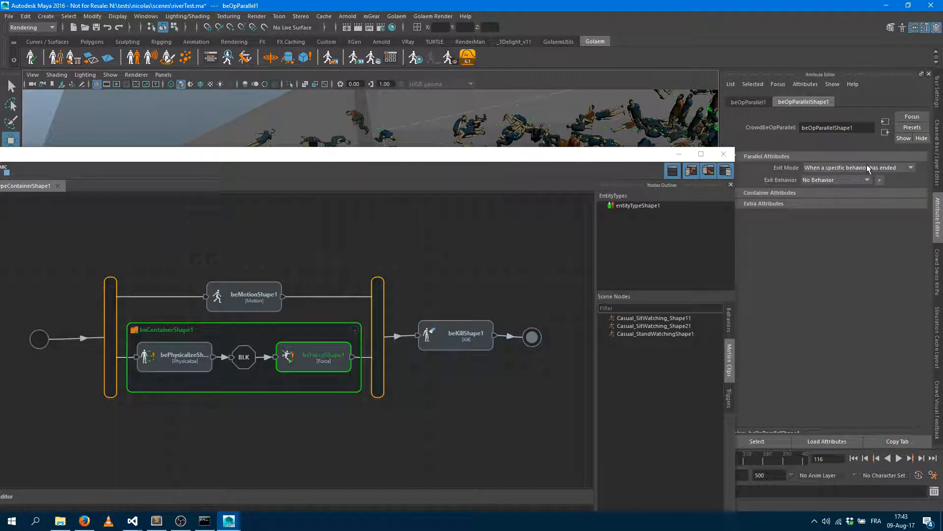
click(838, 180)
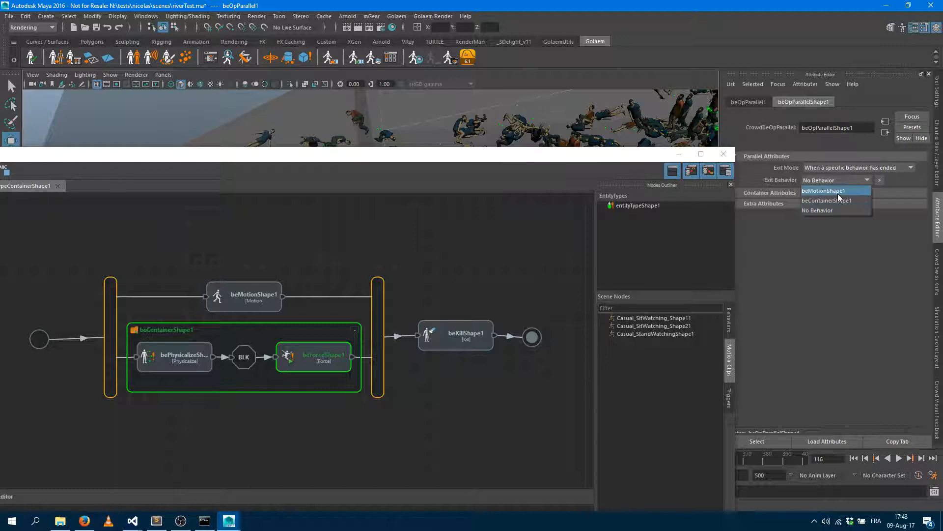
click(839, 192)
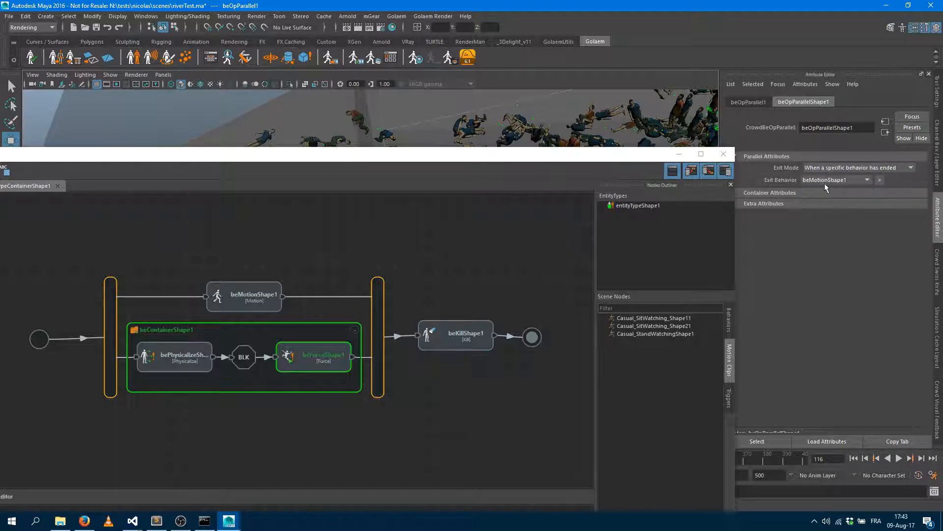
Step: Put the behavior graph away, play the simulation from the first frame, and stop as the first characters reach the trigger box
click(680, 155)
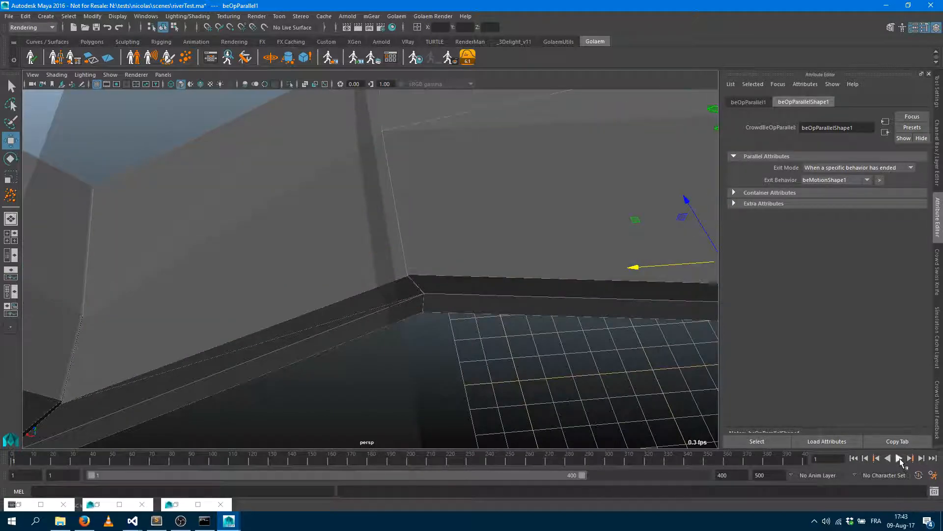
click(899, 458)
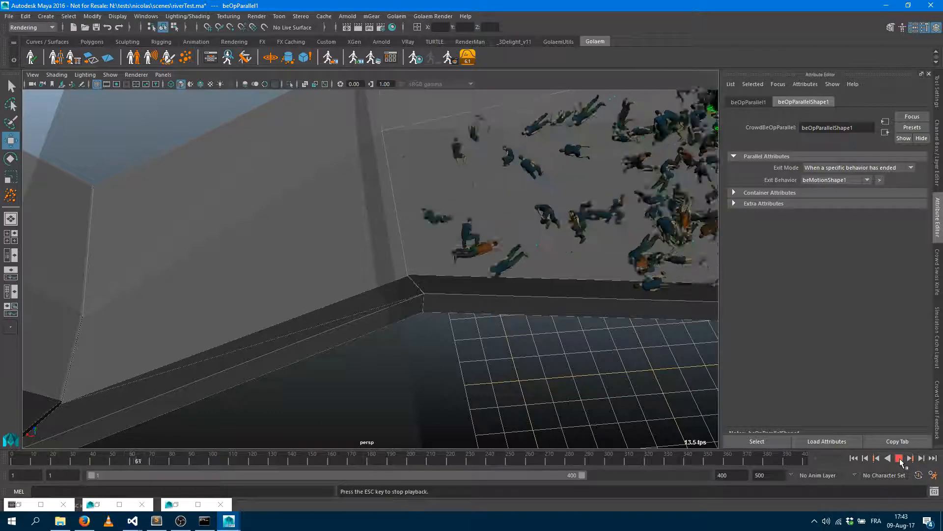
click(899, 458)
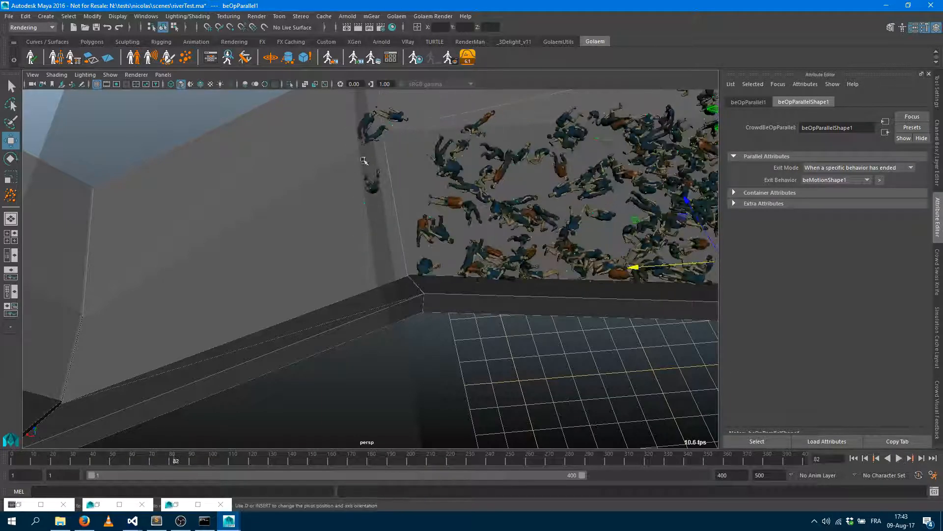
Step: Select a sliding character just upstream of the trigger box and show its behavior graph below the crowd
alt+middle_drag(610, 219, 373, 245)
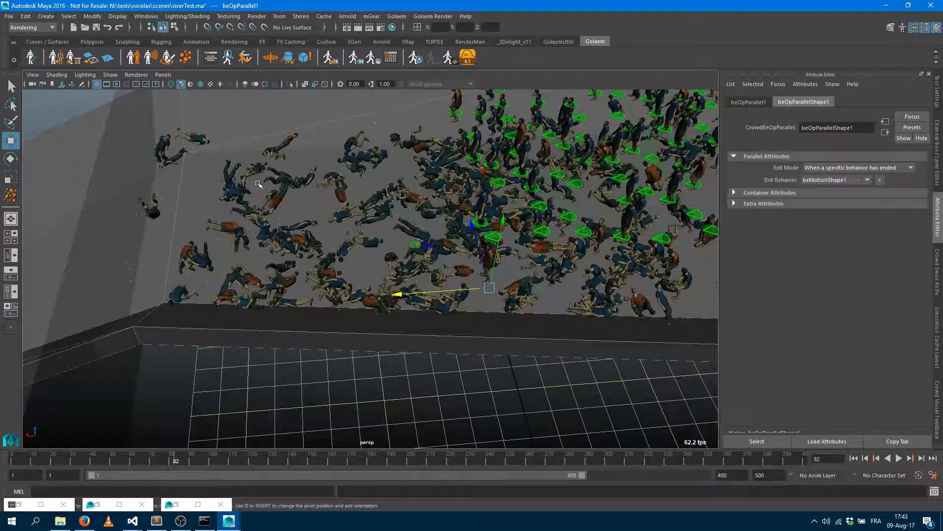
click(282, 177)
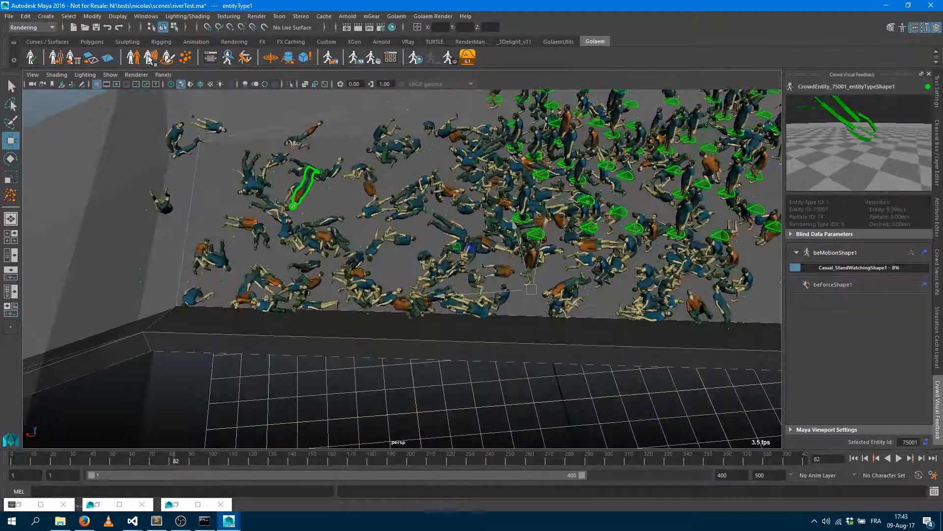
click(211, 58)
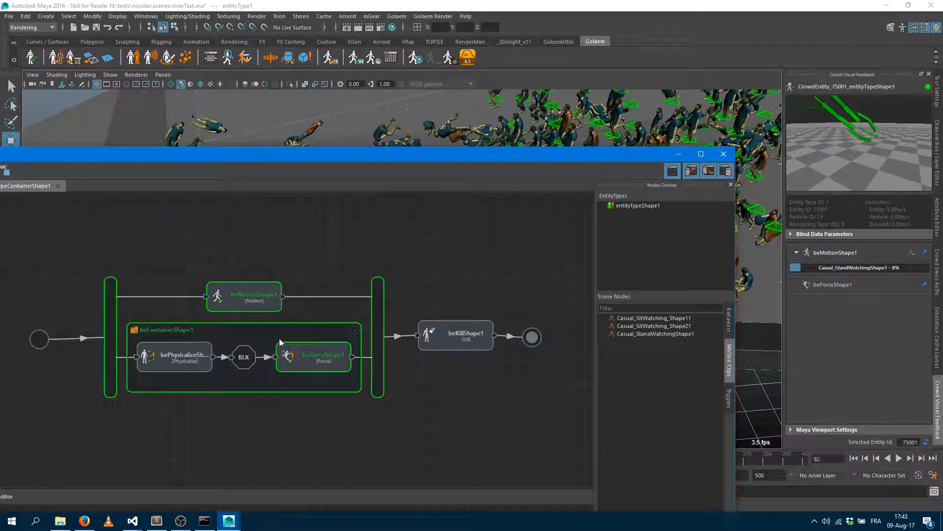
drag(486, 159, 557, 315)
alt+middle_drag(393, 212, 720, 186)
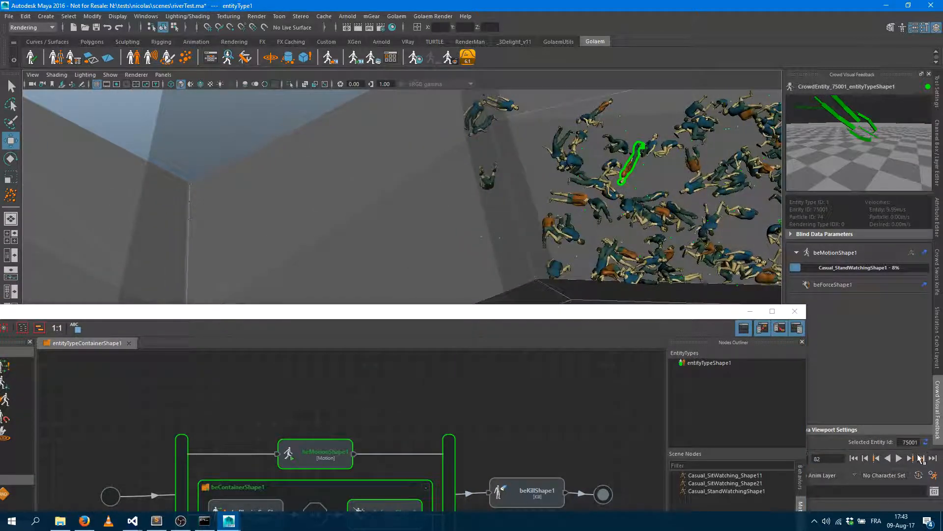
Step: Step the selected character into the trigger box to examine its active behaviors, and briefly play on to watch the remaining characters
click(924, 457)
click(924, 457)
click(924, 457)
click(925, 457)
click(925, 457)
click(924, 457)
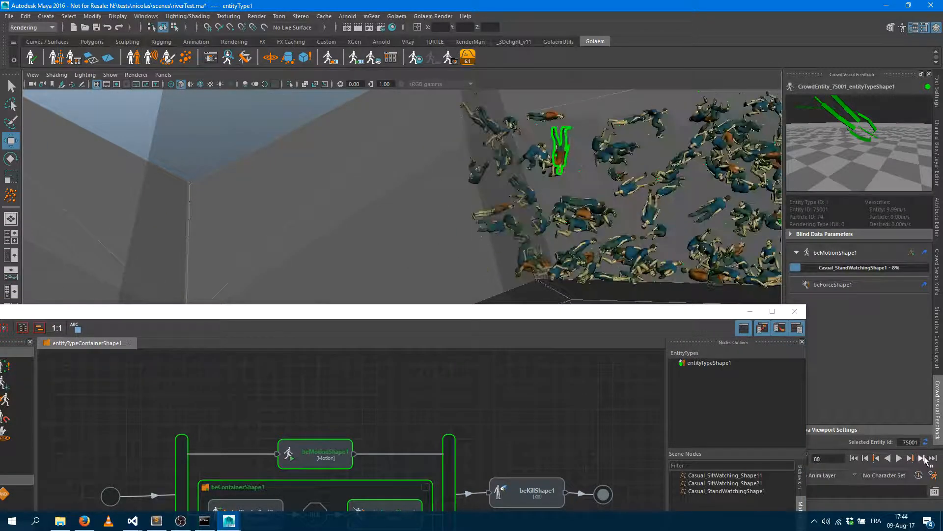
click(924, 457)
click(924, 457)
click(924, 457)
click(925, 457)
click(924, 457)
click(925, 457)
click(925, 457)
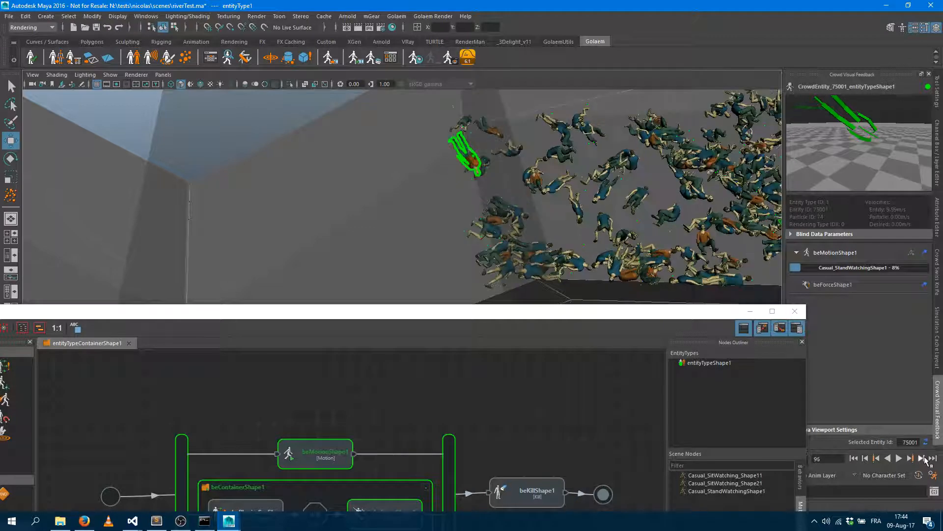
click(924, 457)
click(924, 457)
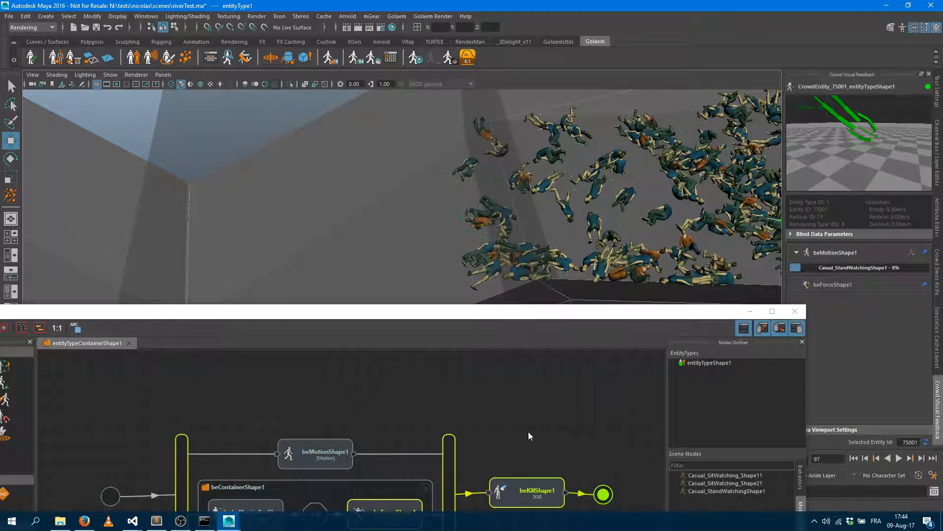
click(899, 458)
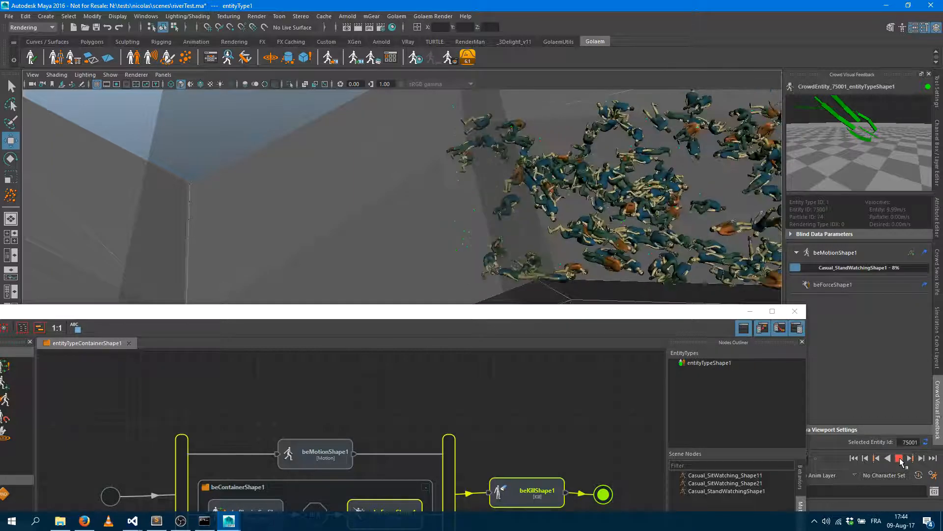
click(900, 459)
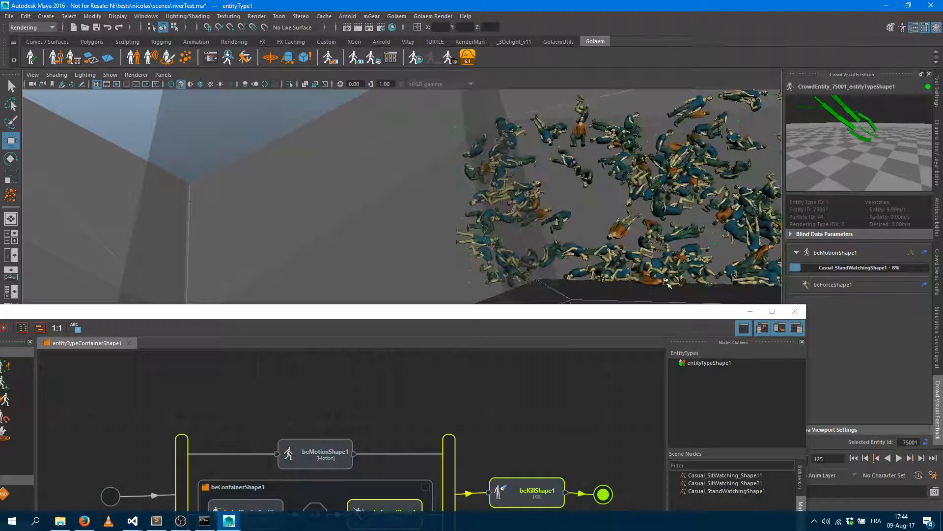
Step: Hide the behavior graph and move the trigger box downstream so it crosses the lower end of the river
click(750, 311)
scroll(367, 220, down, 6)
alt+drag(501, 216, 584, 372)
click(521, 301)
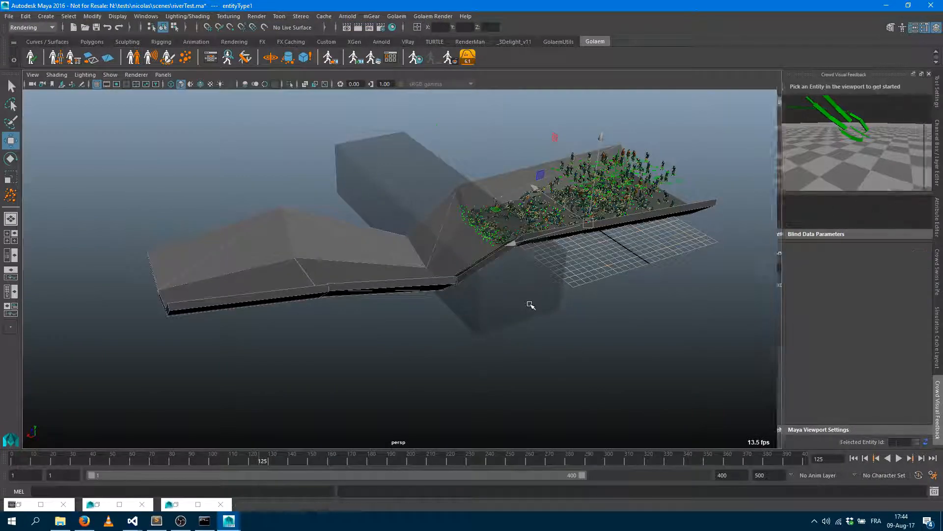
drag(349, 239, 106, 297)
Step: Play the simulation from the first frame, watch the characters flow down the river into the relocated trigger box, and stop near the end
click(856, 458)
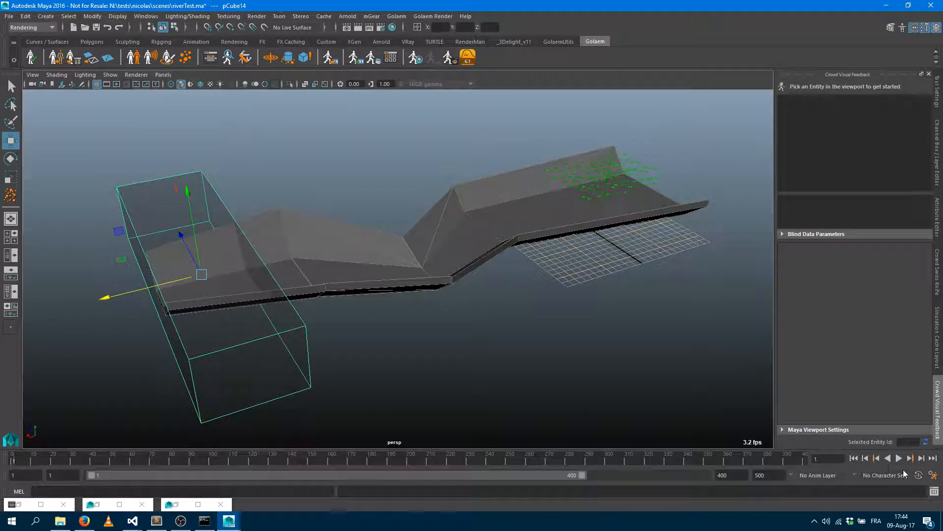
click(900, 459)
alt+drag(543, 290, 564, 309)
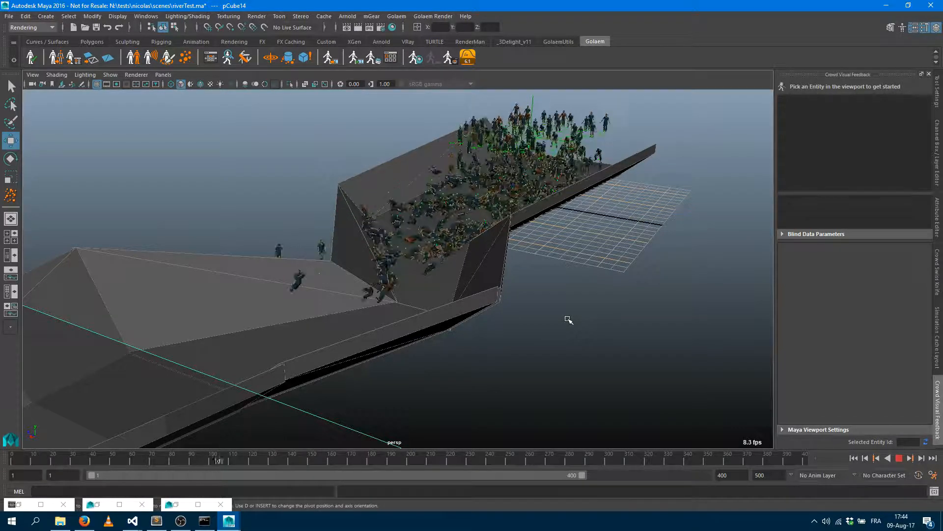
alt+middle_drag(522, 307, 562, 308)
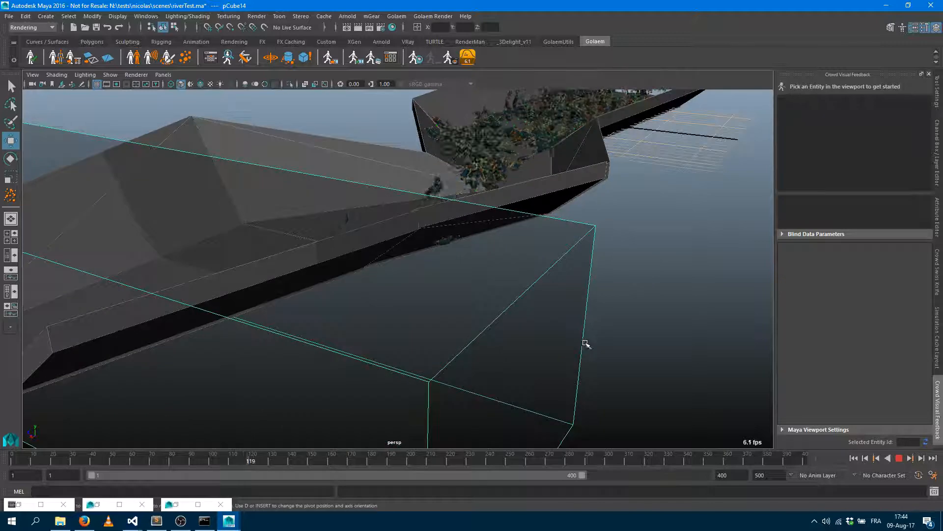
alt+middle_drag(436, 300, 545, 312)
alt+drag(423, 320, 430, 320)
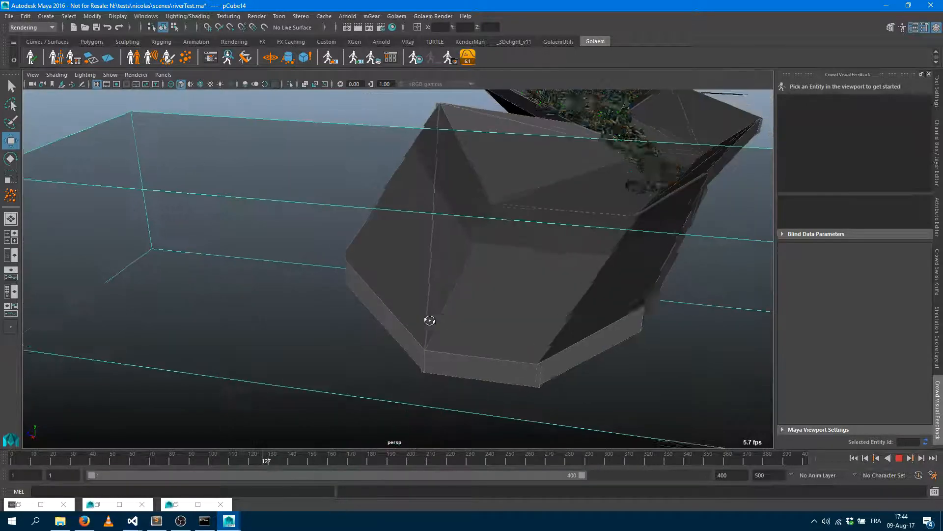
alt+middle_drag(430, 320, 408, 353)
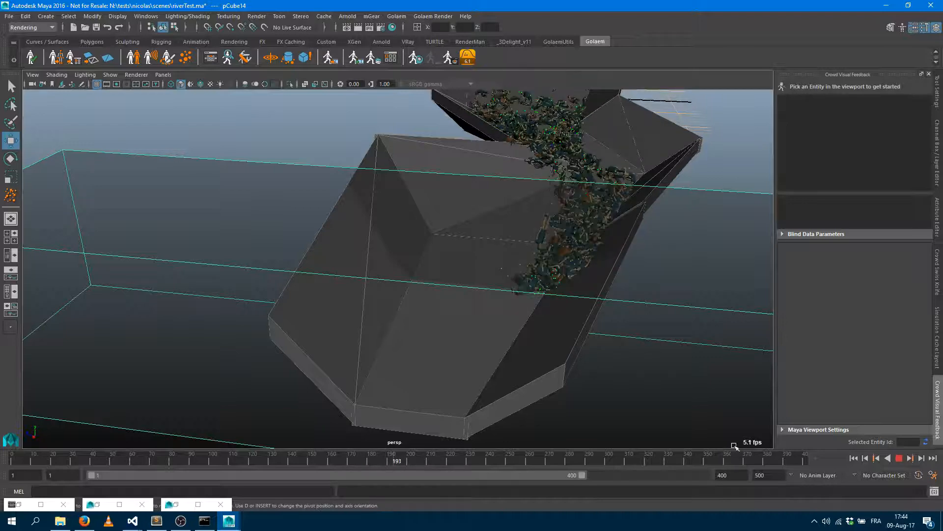
alt+drag(617, 308, 600, 317)
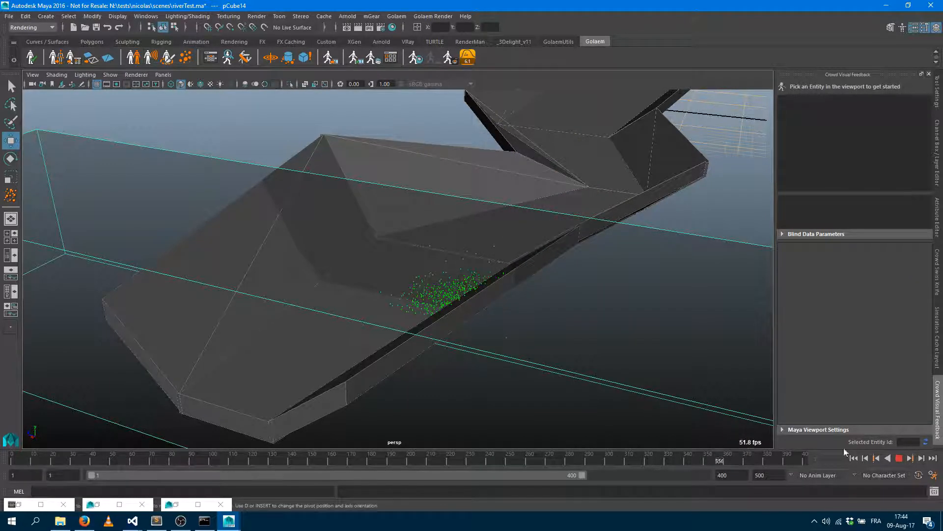
click(899, 459)
alt+drag(606, 293, 576, 310)
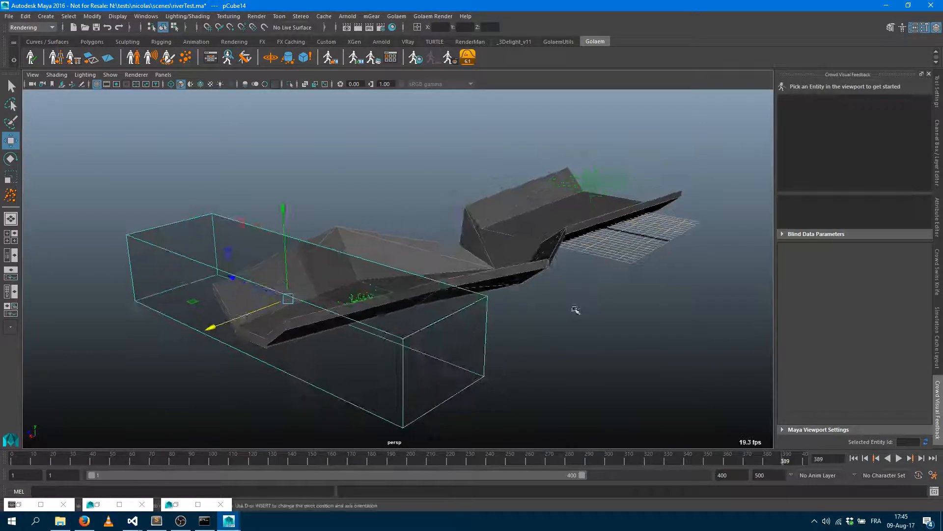